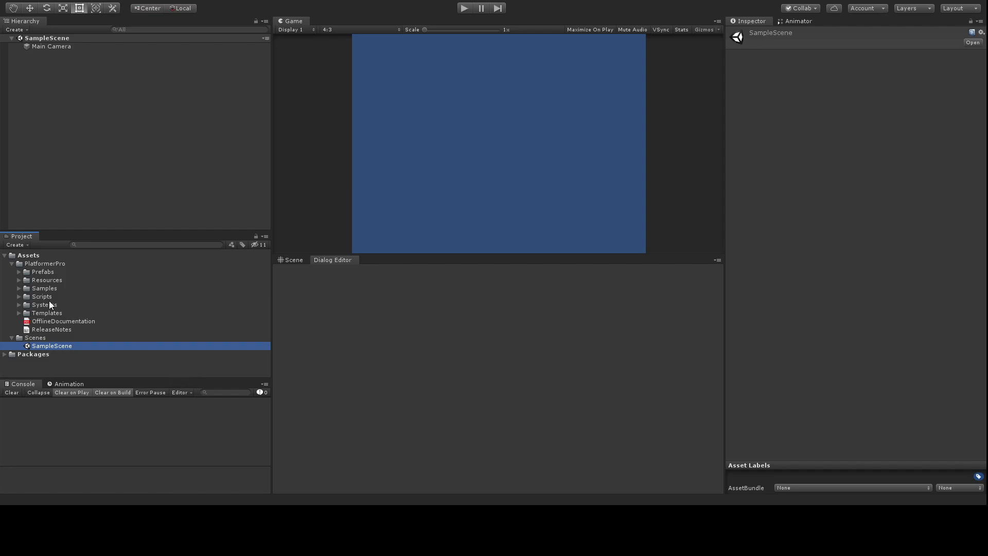
# Step: Open SampleScene-Alien-Level1.1 from Samples > AlienSample and save it as DialogTutorial in Scenes
pyautogui.click(20, 287)
pyautogui.click(27, 296)
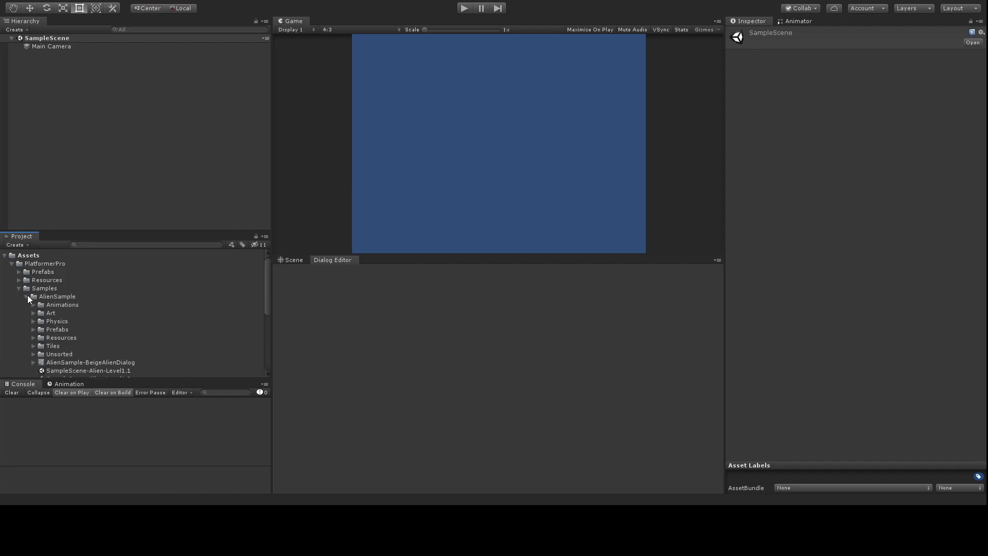
pyautogui.doubleClick(100, 370)
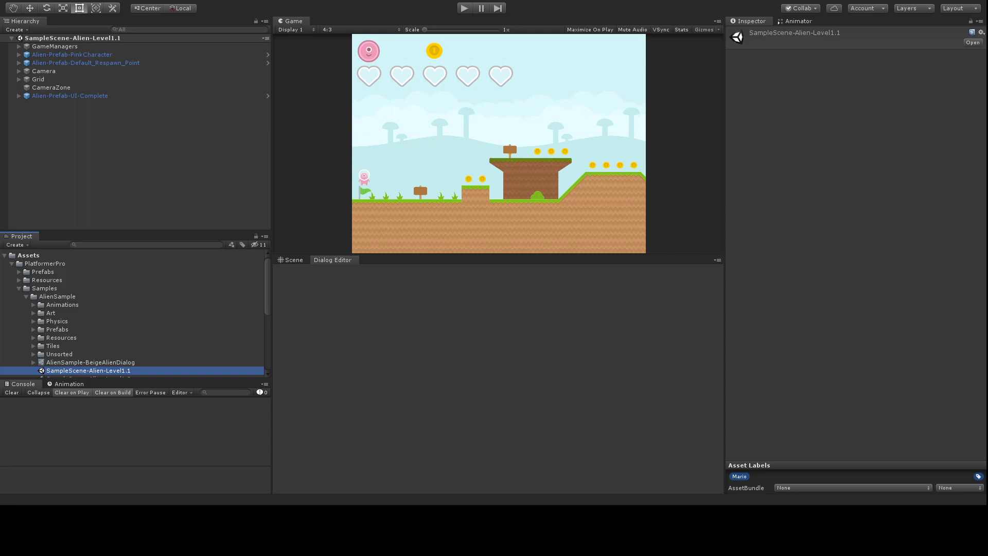
pyautogui.scroll(-5, 107, 321)
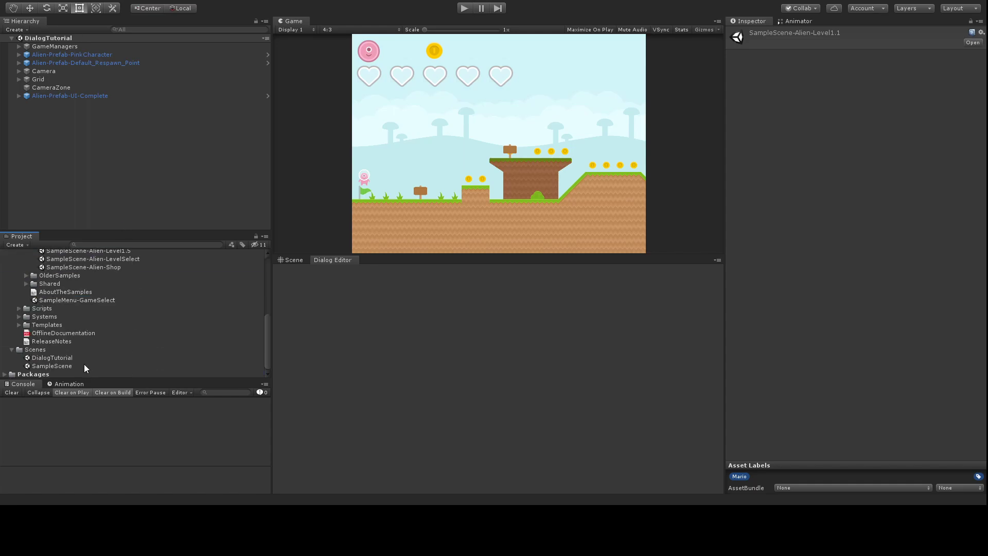
# Step: Unpack the Alien-Prefab-UI-Complete prefab into ordinary objects
pyautogui.click(67, 357)
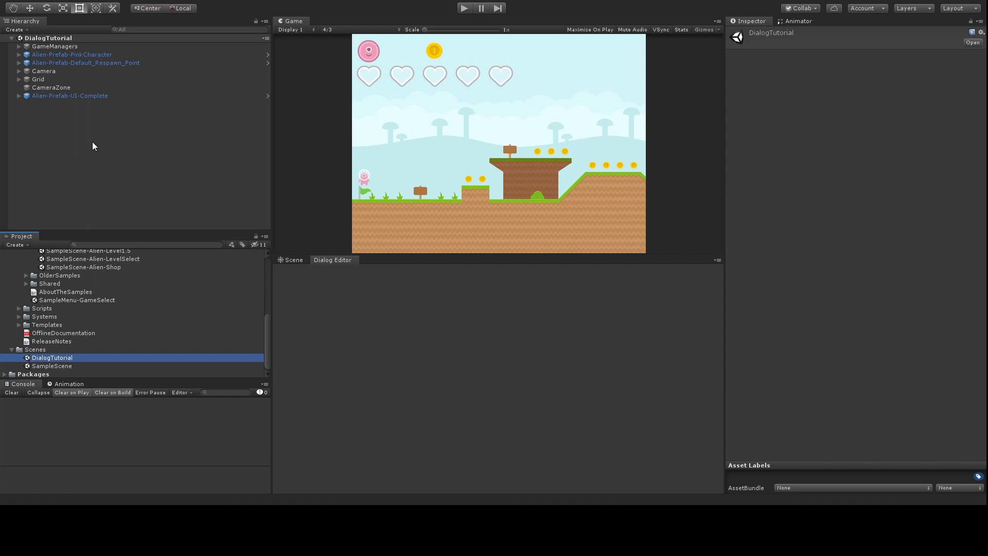
pyautogui.click(51, 96)
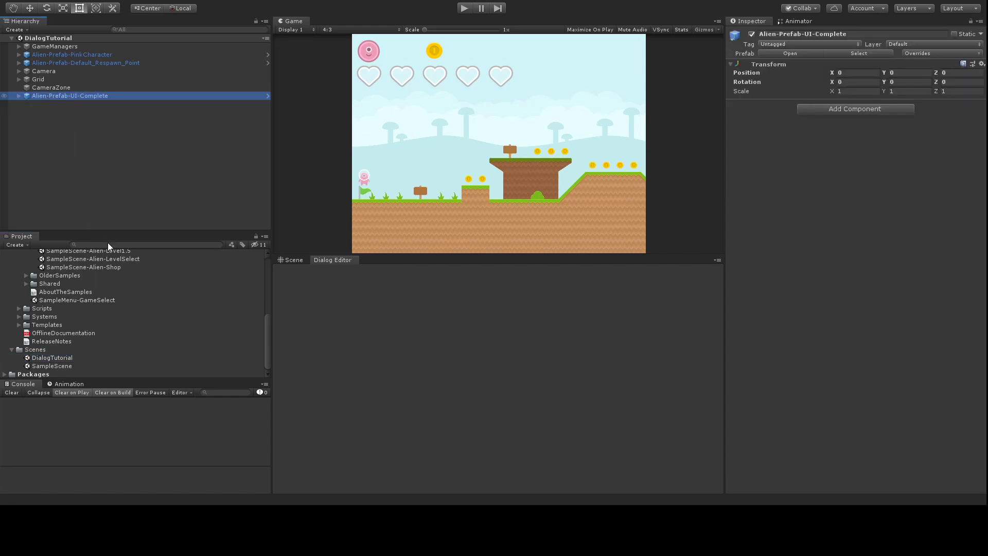
pyautogui.click(107, 225)
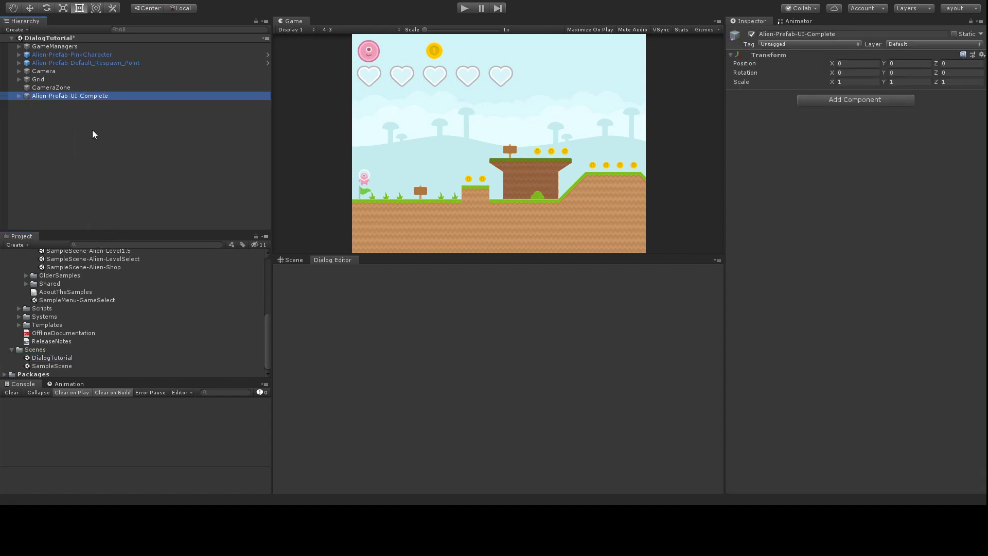
# Step: Delete the old DialogSystem object from under the Canvas
pyautogui.click(19, 96)
pyautogui.click(26, 104)
pyautogui.click(65, 169)
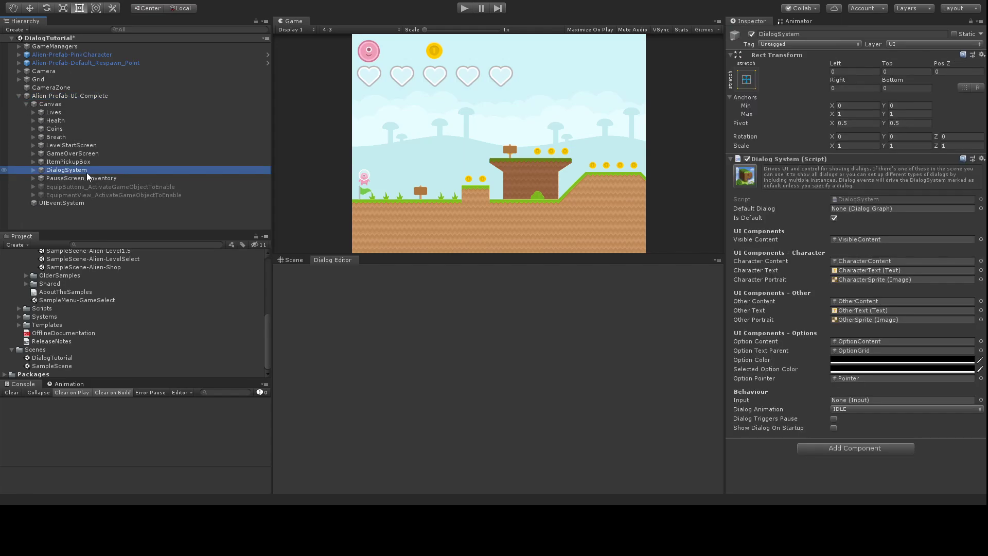
pyautogui.press('Delete')
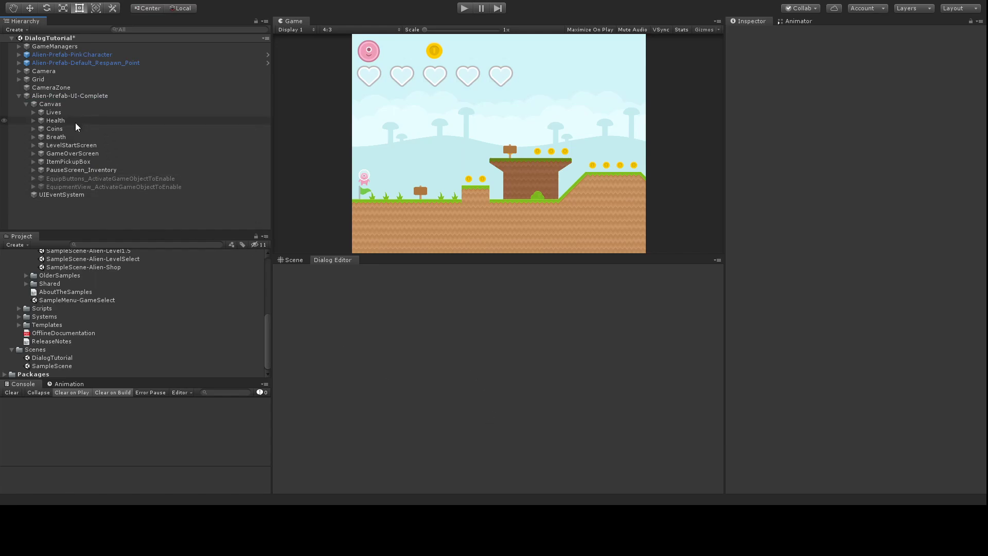
# Step: Set the Canvas Scaler to Scale With Screen Size at a 640 × 480 reference resolution
pyautogui.click(52, 106)
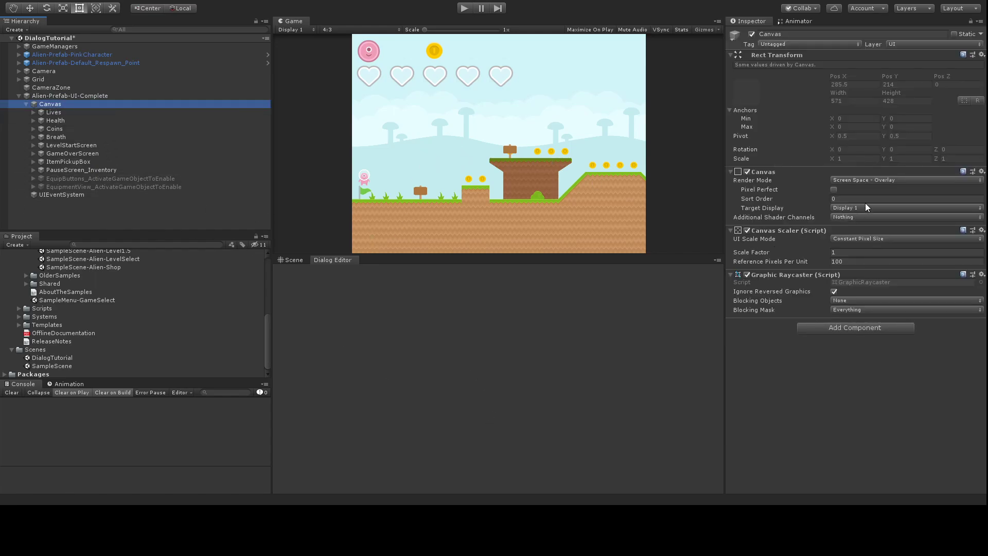
pyautogui.click(853, 239)
pyautogui.click(862, 250)
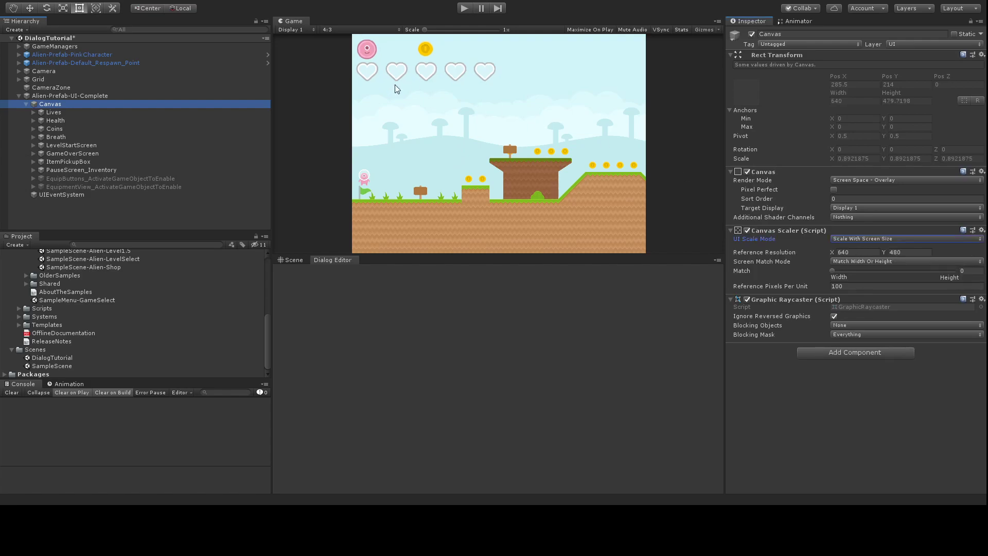
pyautogui.click(339, 181)
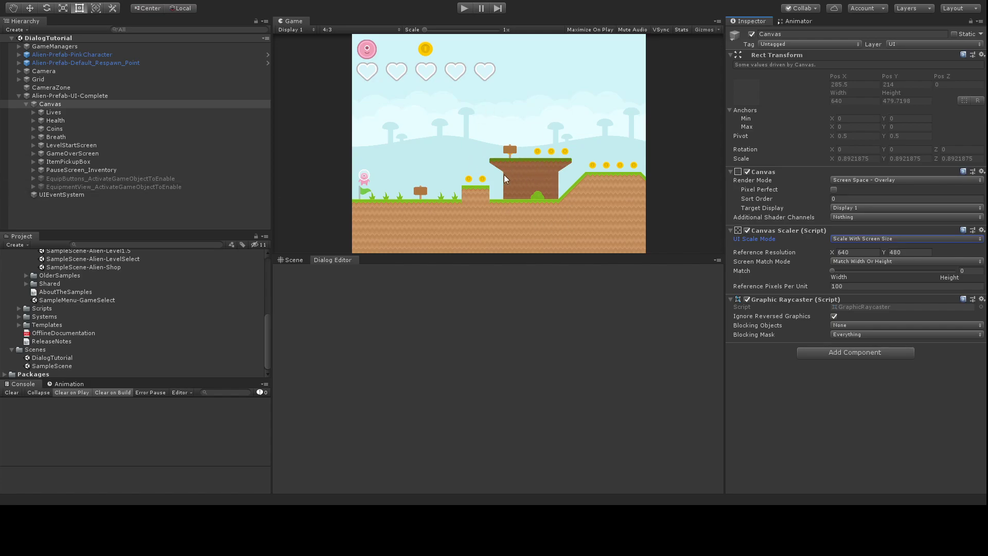
# Step: Create an empty child of Canvas named DialogSystem
pyautogui.click(51, 104)
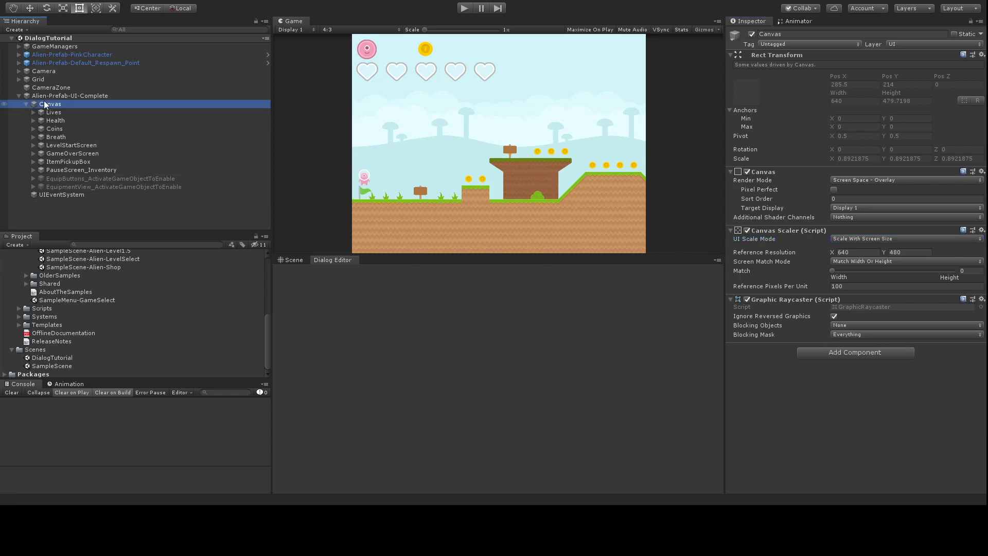
pyautogui.hotkey('alt', 'shift', 'n')
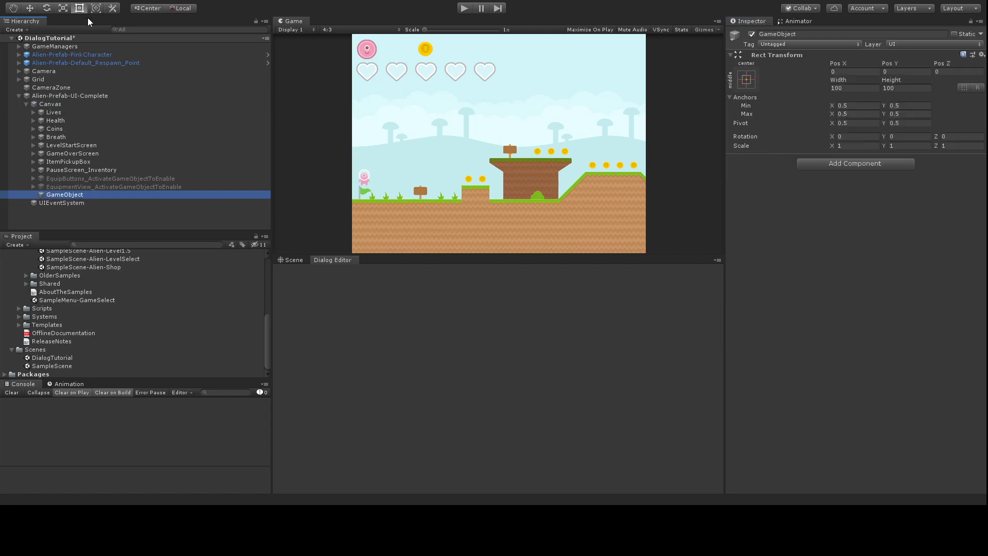
pyautogui.click(780, 34)
pyautogui.write('DialogSystem')
pyautogui.press('Return')
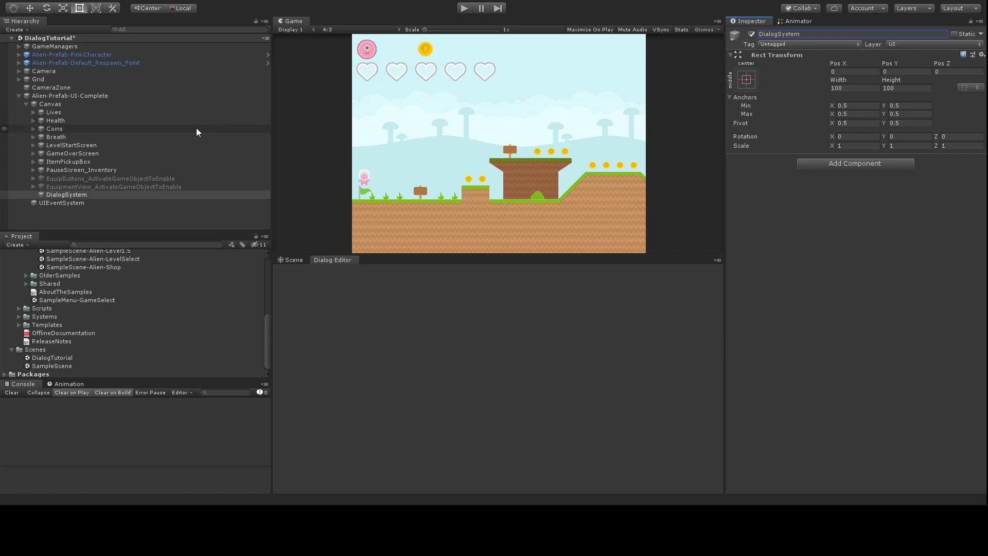
# Step: Add a VisibleContent child under DialogSystem, with a new empty object inside it
pyautogui.click(73, 194)
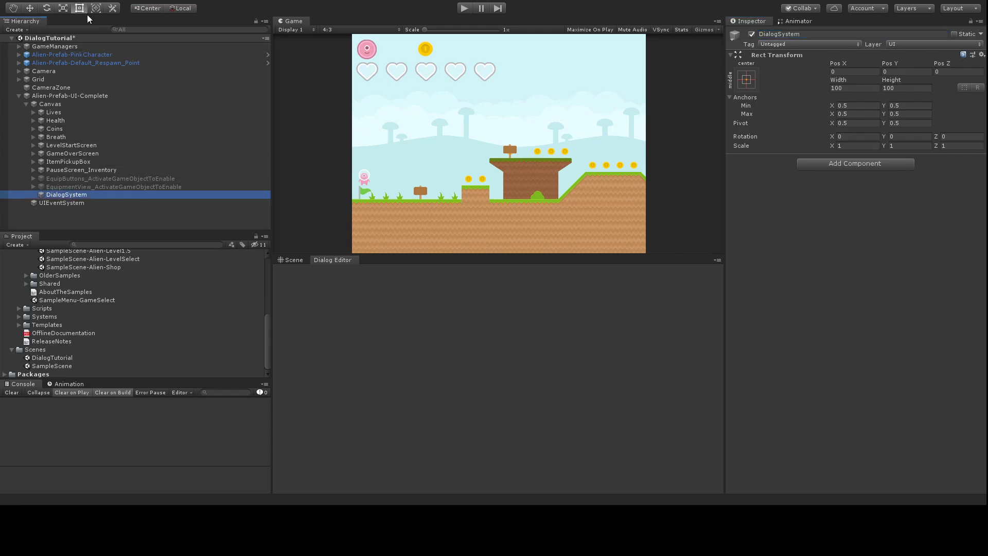
pyautogui.hotkey('alt', 'shift', 'n')
pyautogui.click(784, 34)
pyautogui.write('VisibleContent')
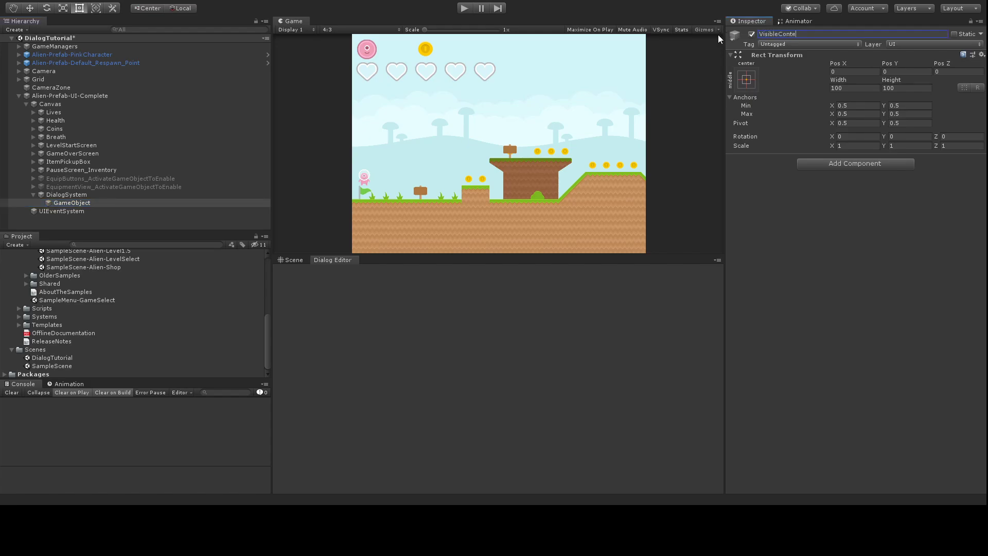
pyautogui.press('Return')
pyautogui.click(89, 203)
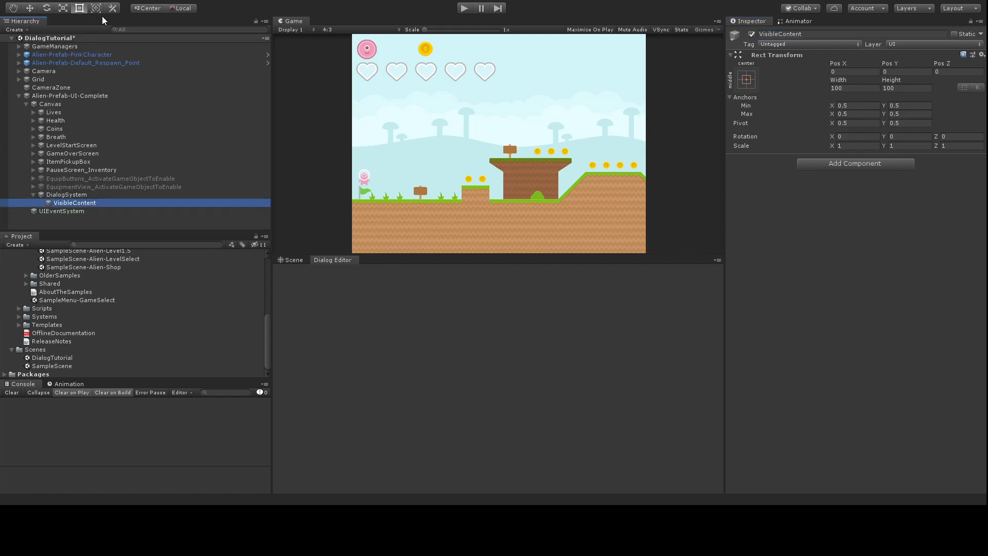
pyautogui.hotkey('alt', 'shift', 'n')
# Step: Stretch DialogSystem and VisibleContent to fill their parent with all offsets set to 0
pyautogui.click(63, 196)
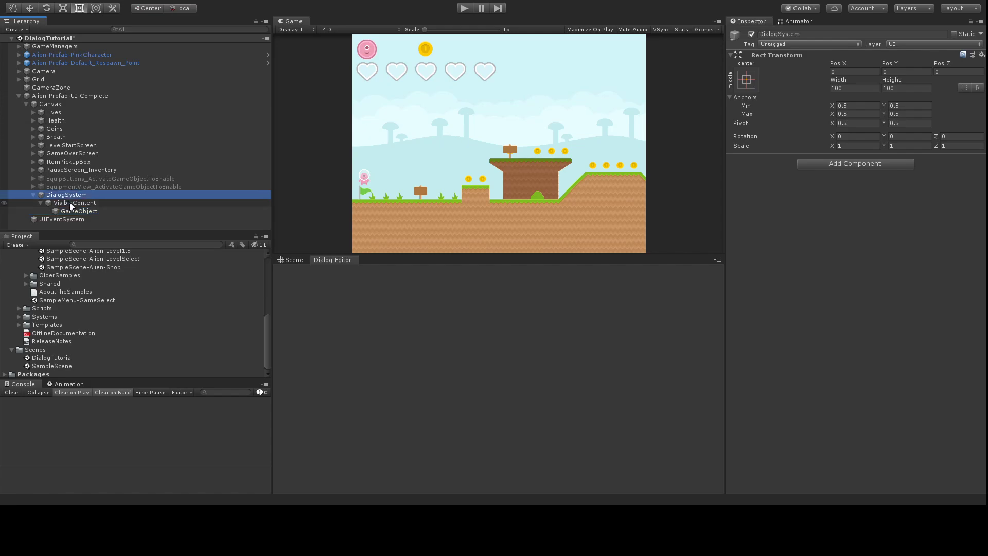
pyautogui.keyDown('ctrl'); pyautogui.click(70, 202); pyautogui.keyUp('ctrl')
pyautogui.click(788, 161)
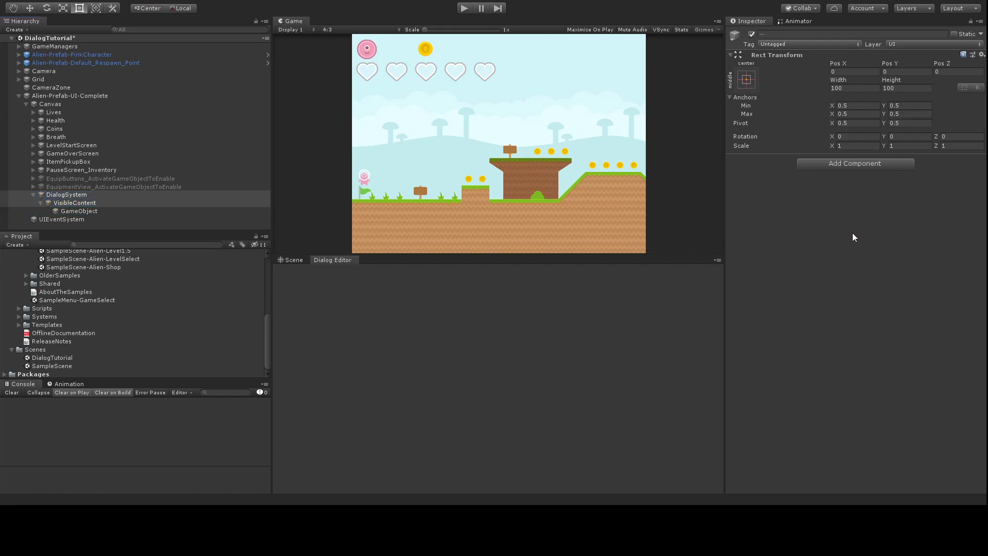
pyautogui.click(840, 72)
pyautogui.click(897, 71)
pyautogui.write('0')
pyautogui.click(854, 88)
pyautogui.write('0')
pyautogui.click(894, 88)
pyautogui.write('0')
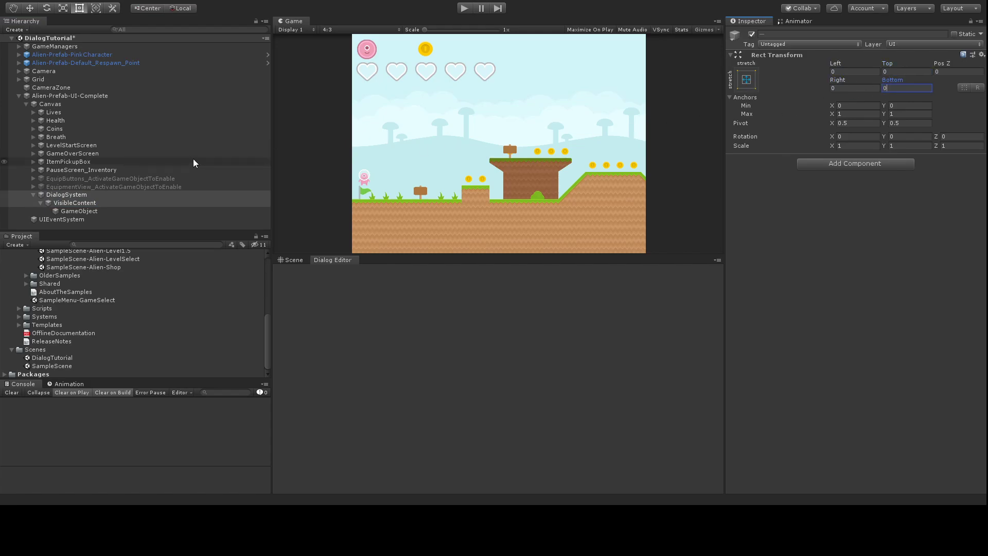
# Step: Rename the empty object inside VisibleContent to CharacterContent
pyautogui.click(88, 211)
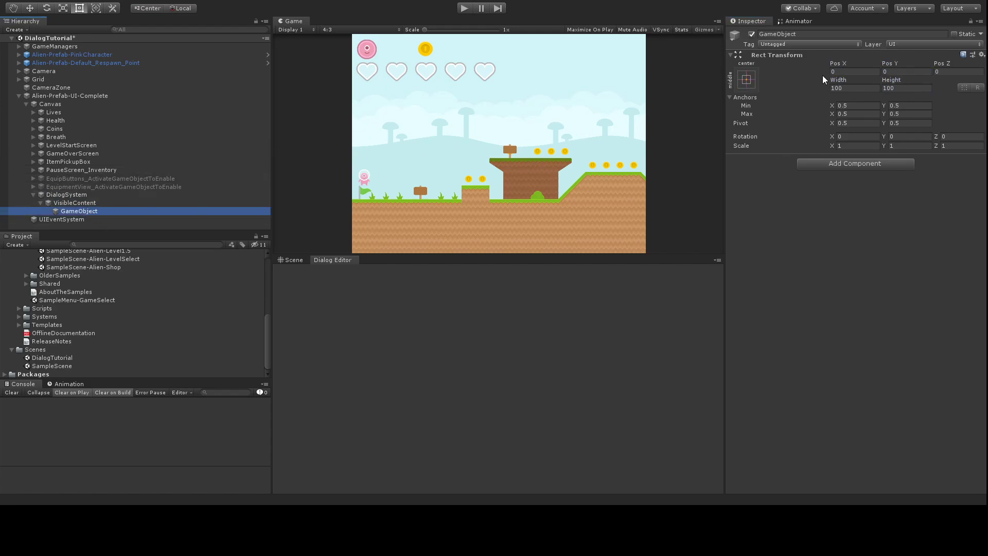
pyautogui.click(788, 35)
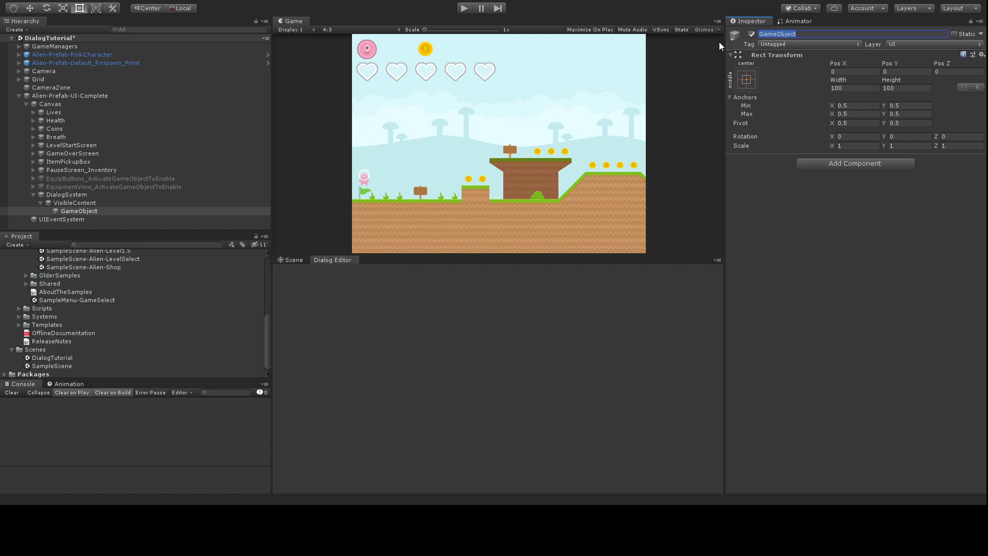
pyautogui.write('CharacterContent')
pyautogui.press('Return')
# Step: Add an empty child named CharacterBackground under CharacterContent, fixing the misspelled name
pyautogui.click(88, 211)
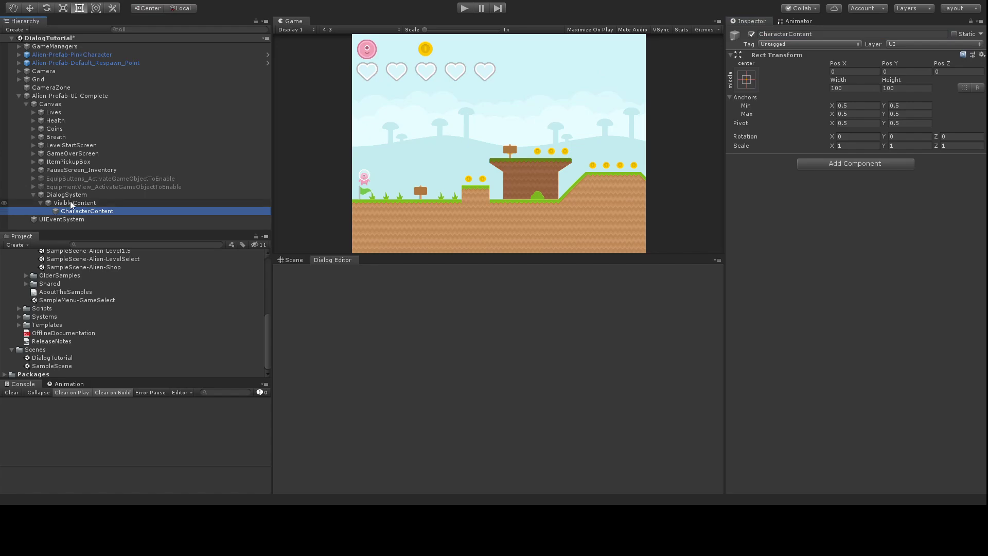
pyautogui.hotkey('alt', 'shift', 'n')
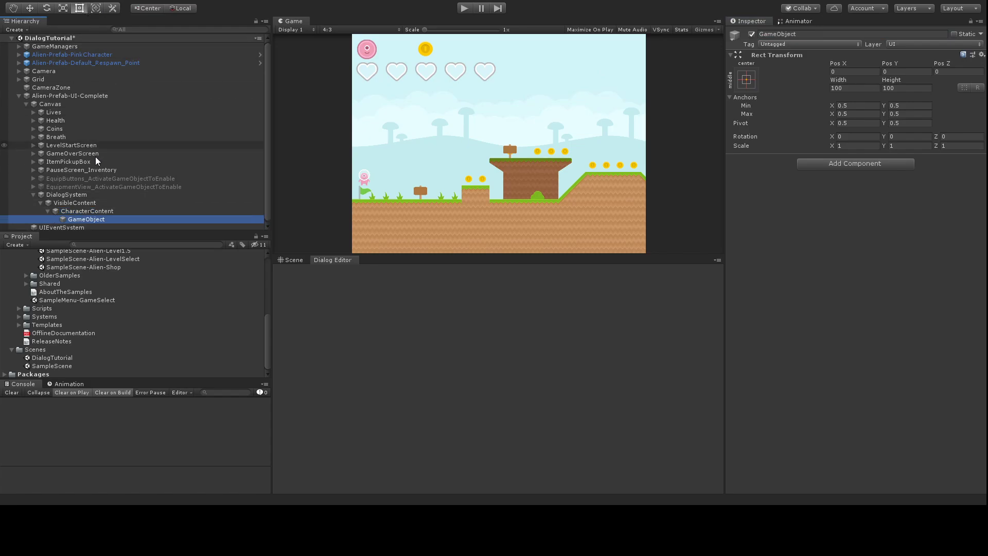
pyautogui.click(766, 34)
pyautogui.write('CharacterBackaground')
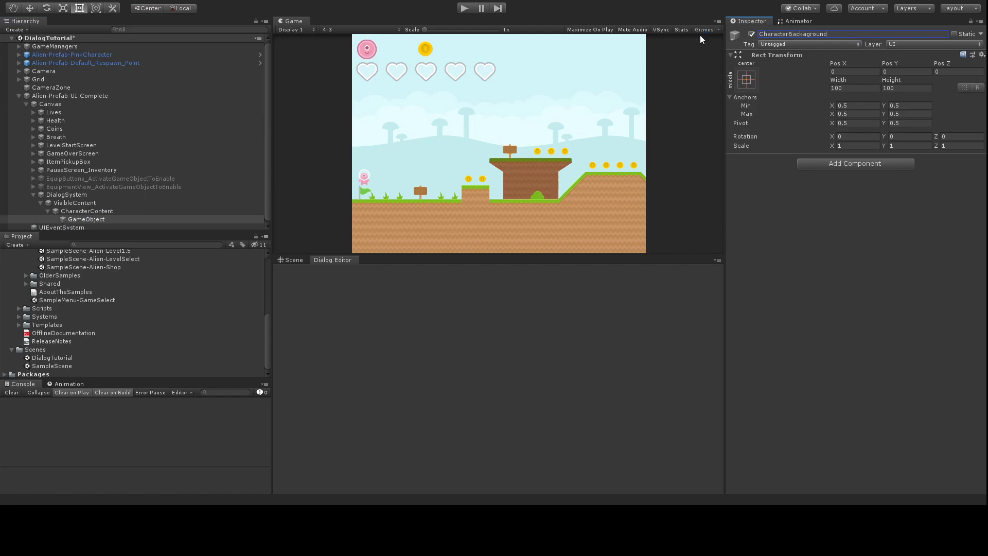
pyautogui.press('Return')
pyautogui.click(806, 34)
pyautogui.click(807, 34)
pyautogui.press('Return')
# Step: Duplicate CharacterBackground twice and rename the copies CharacterPortrait and CharacterText
pyautogui.click(111, 219)
pyautogui.hotkey('ctrl', 'd')
pyautogui.hotkey('ctrl', 'd')
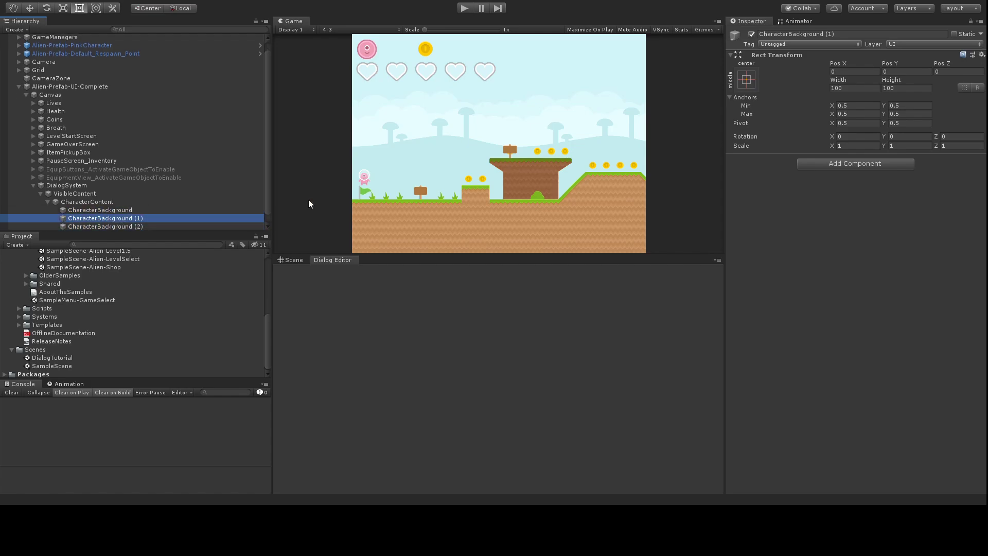
pyautogui.click(828, 36)
pyautogui.write('CharacterP')
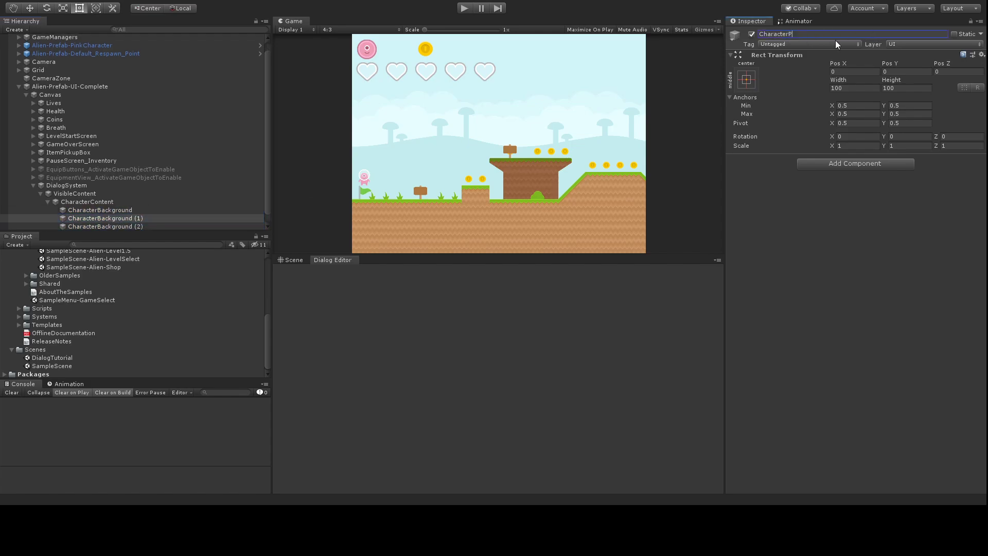
pyautogui.write('ortrait')
pyautogui.press('Return')
pyautogui.press('Down')
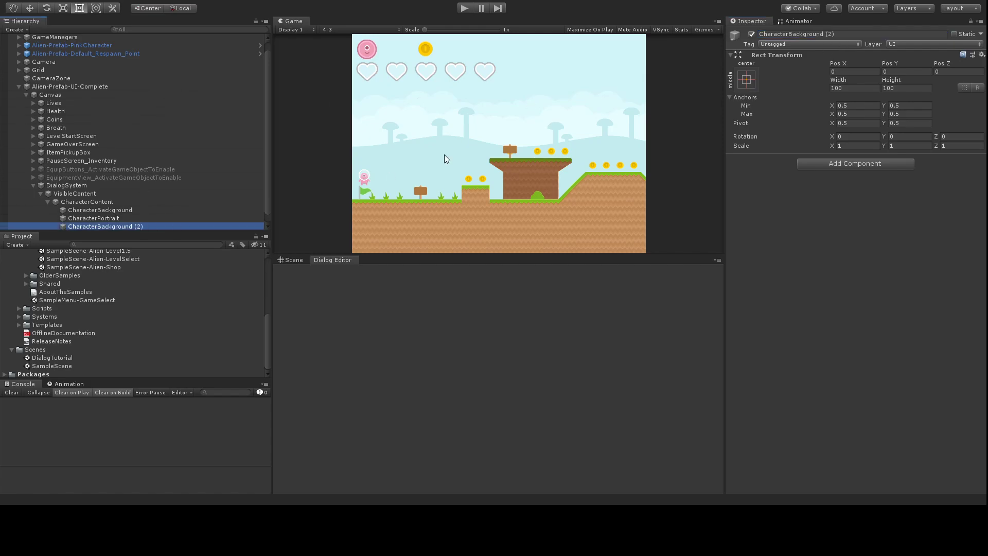
pyautogui.moveTo(788, 33); pyautogui.dragTo(895, 41)
pyautogui.write('Text')
pyautogui.press('Return')
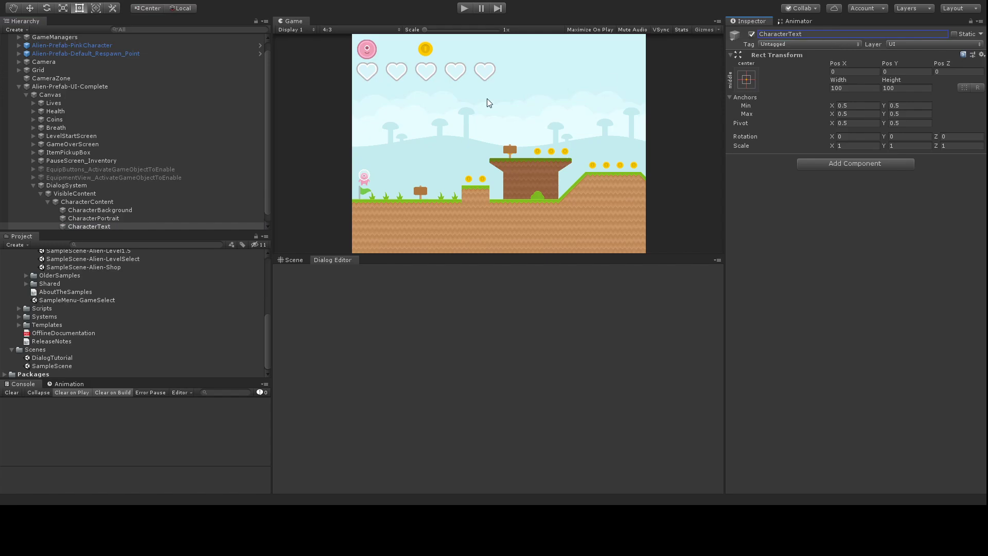
# Step: Add an Image component to both CharacterBackground and CharacterPortrait
pyautogui.click(124, 210)
pyautogui.keyDown('shift'); pyautogui.click(119, 218); pyautogui.keyUp('shift')
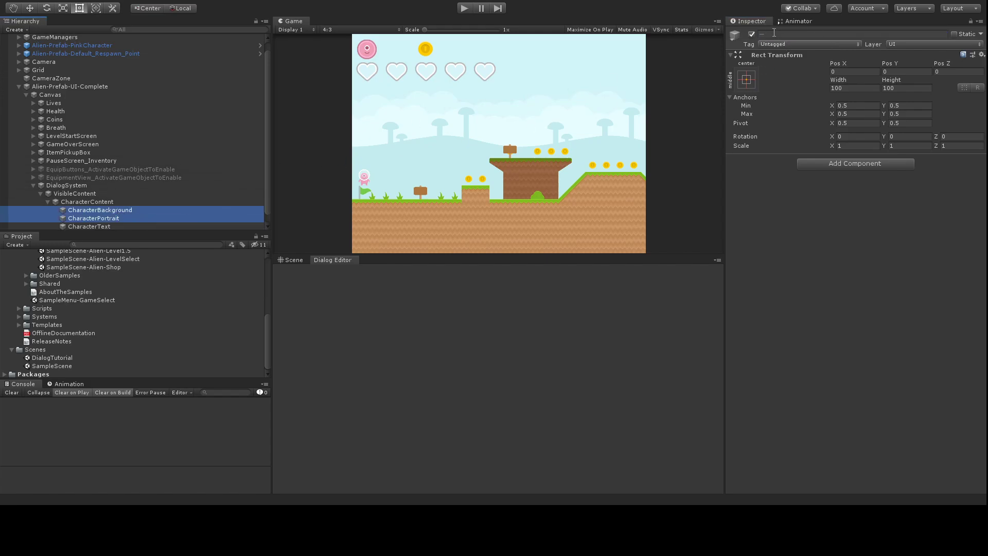
pyautogui.click(844, 163)
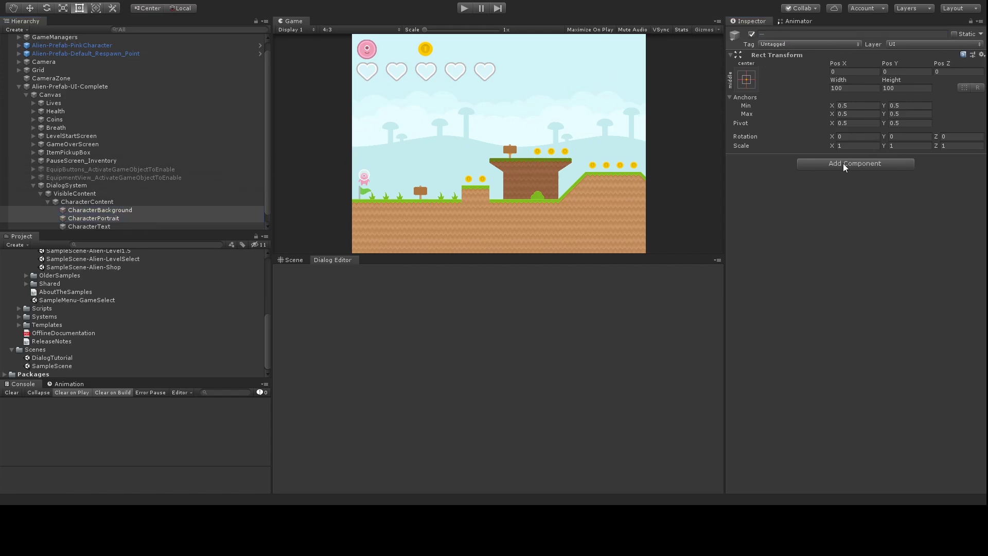
pyautogui.press('Return')
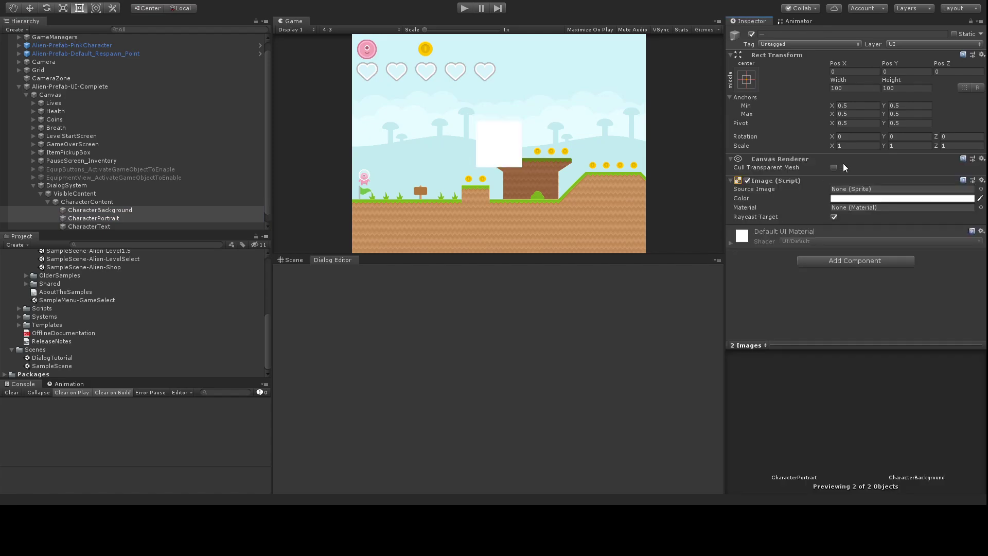
# Step: Add a Text component to CharacterText
pyautogui.click(77, 226)
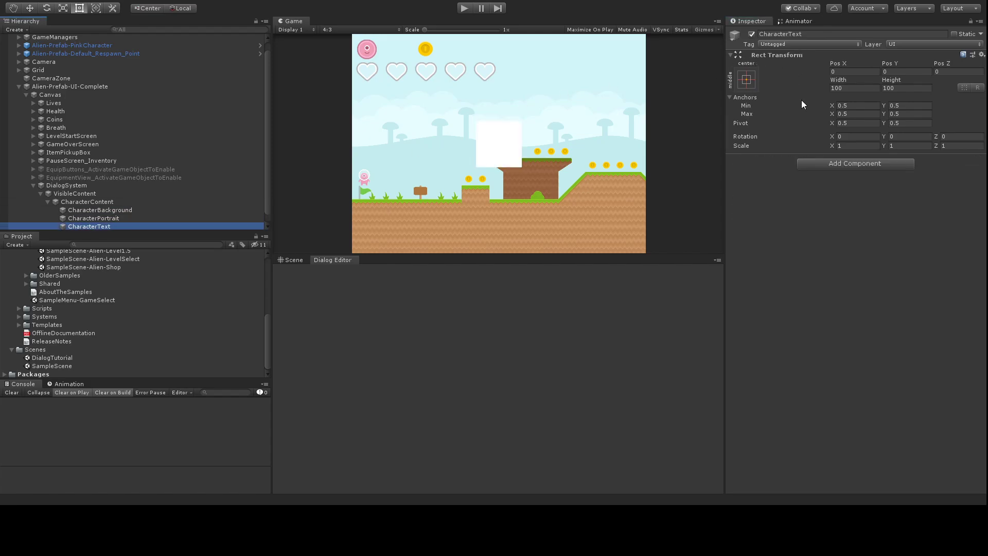
pyautogui.click(819, 166)
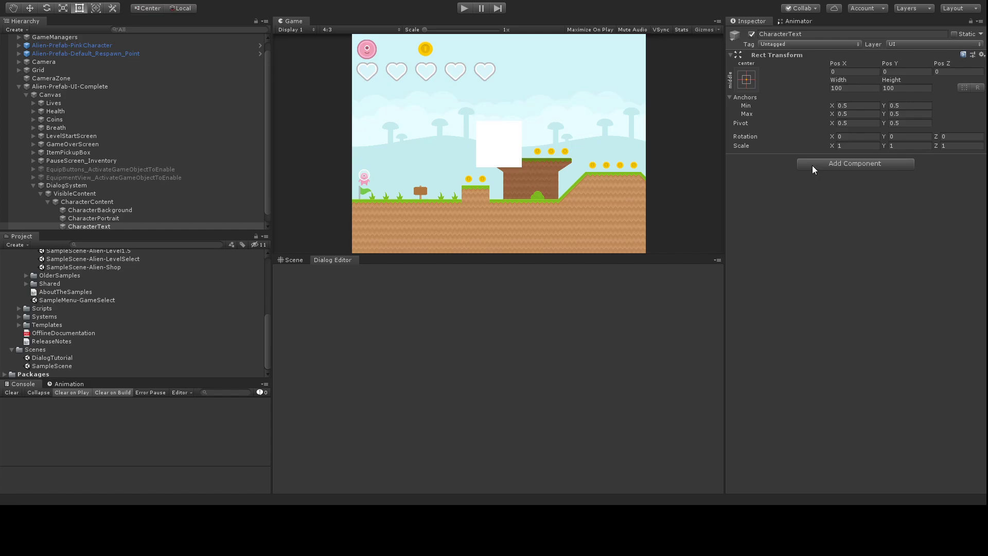
pyautogui.press('Return')
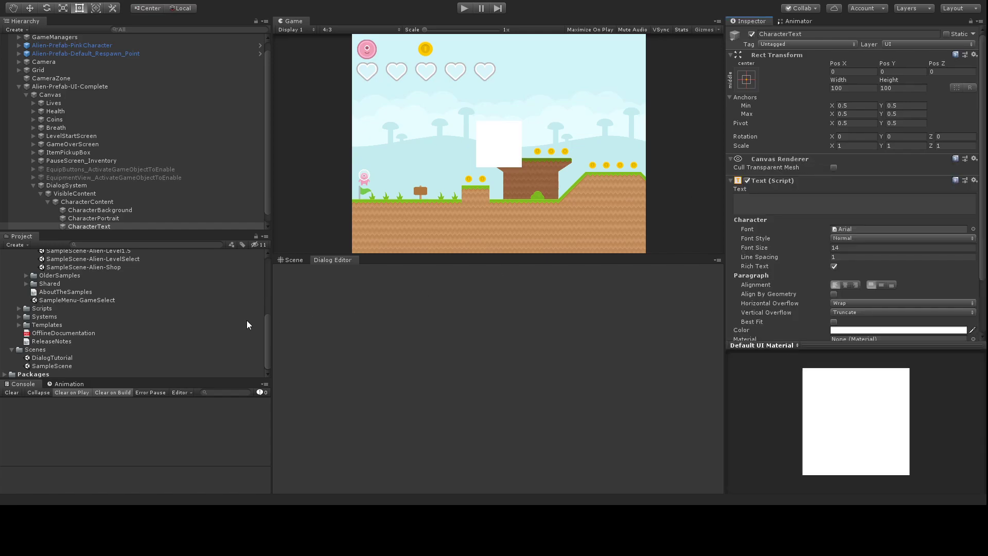
pyautogui.click(82, 201)
# Step: Anchor CharacterContent bottom-stretch with Left and Right 0 and Pos Y 64
pyautogui.click(857, 182)
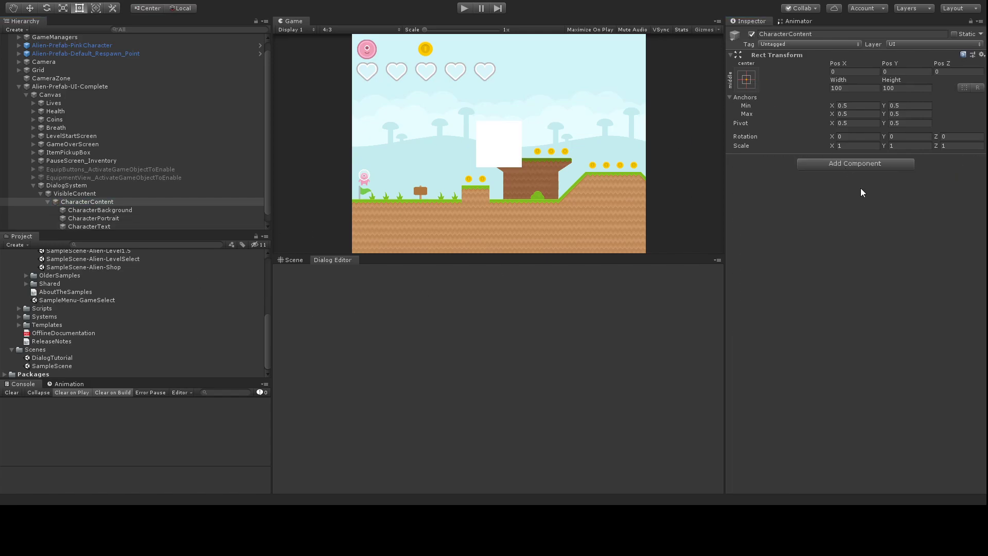
pyautogui.click(859, 72)
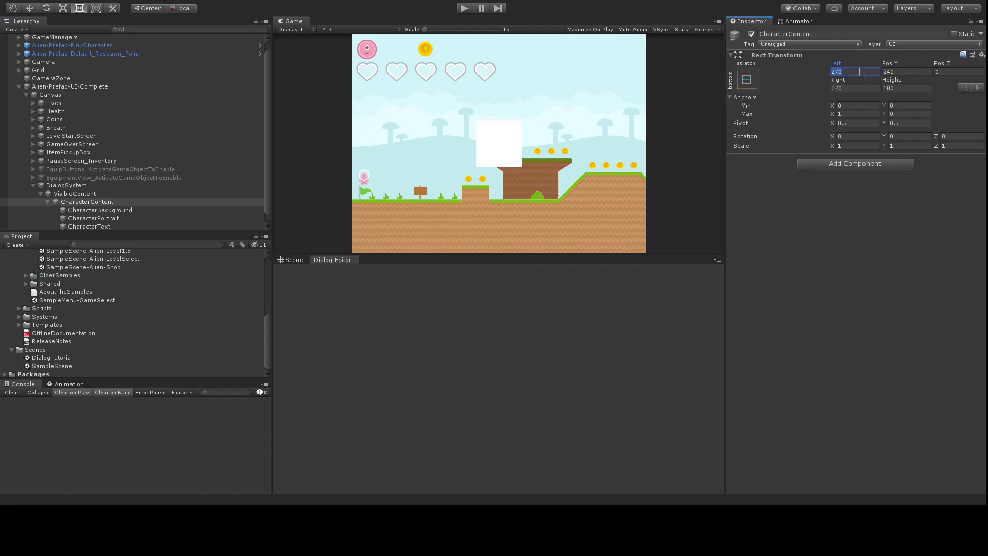
pyautogui.write('0')
pyautogui.click(859, 86)
pyautogui.write('0')
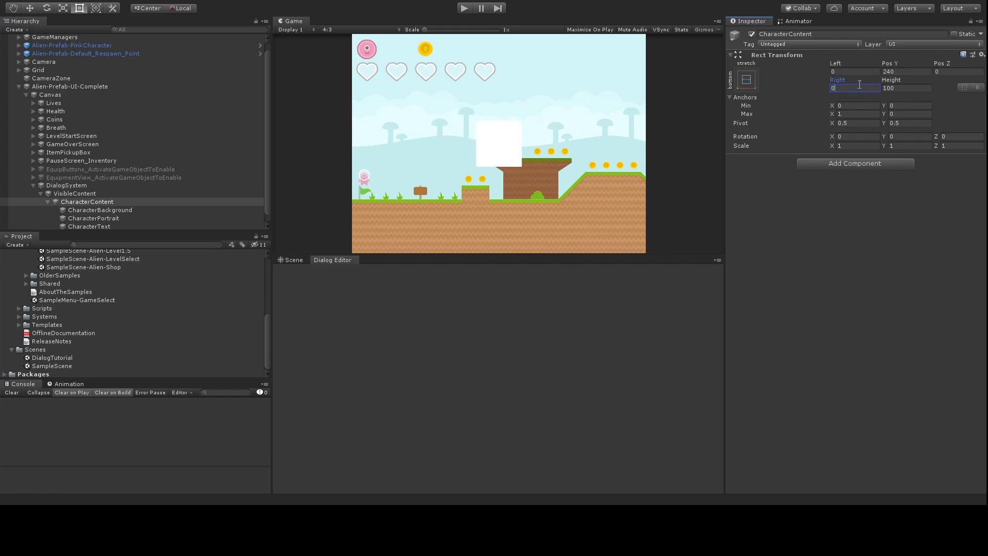
pyautogui.press('Tab')
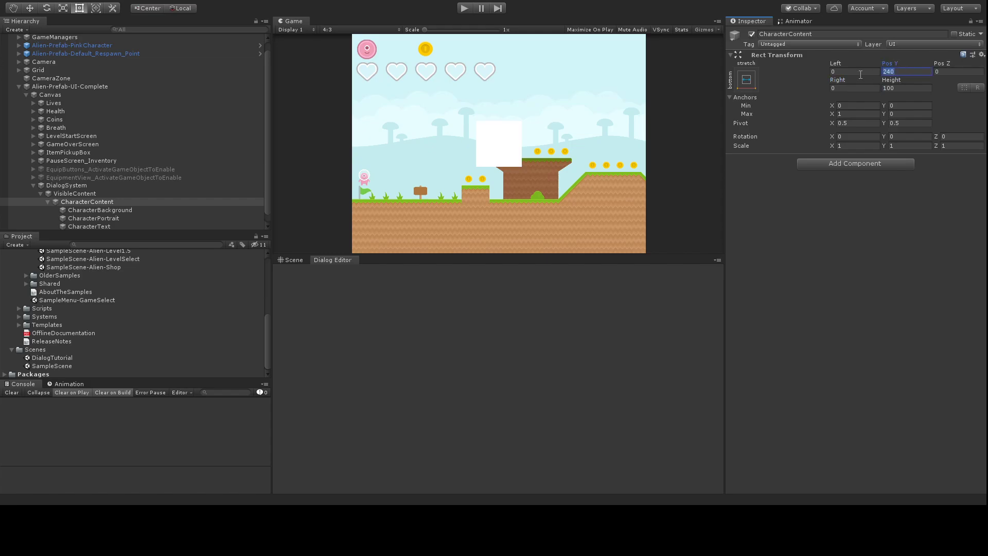
pyautogui.write('64')
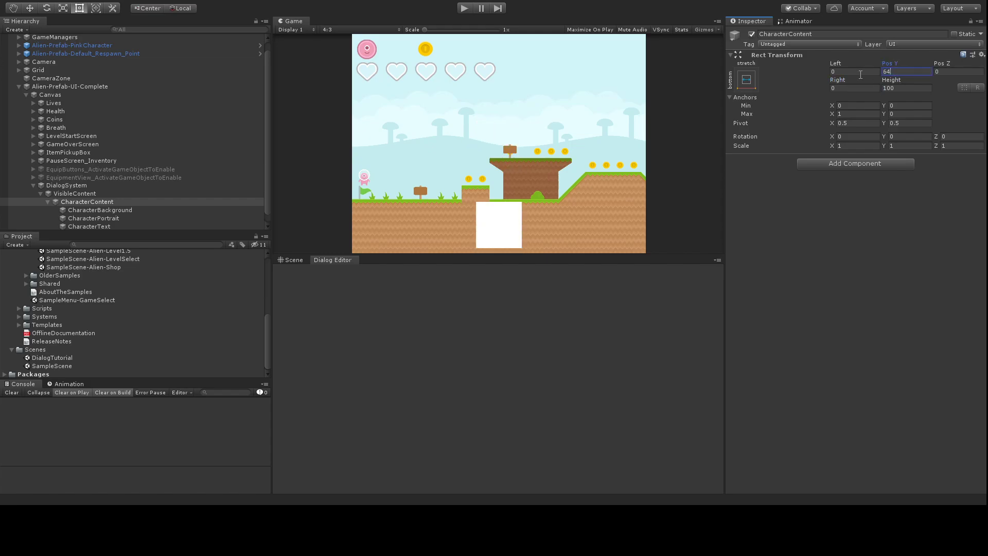
# Step: Stretch CharacterBackground to fill its parent, use the UISprite image, and set Left and Right to 32
pyautogui.click(114, 210)
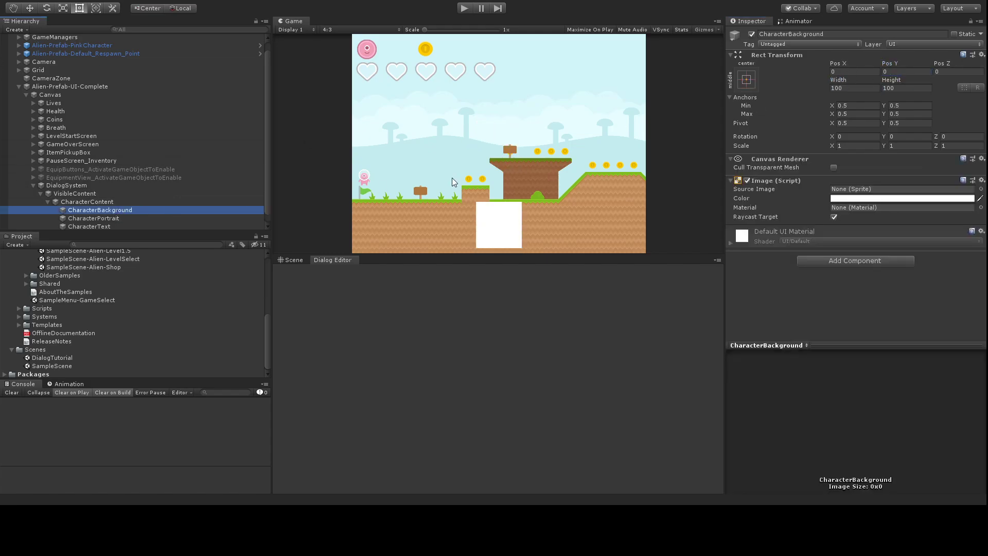
pyautogui.click(791, 118)
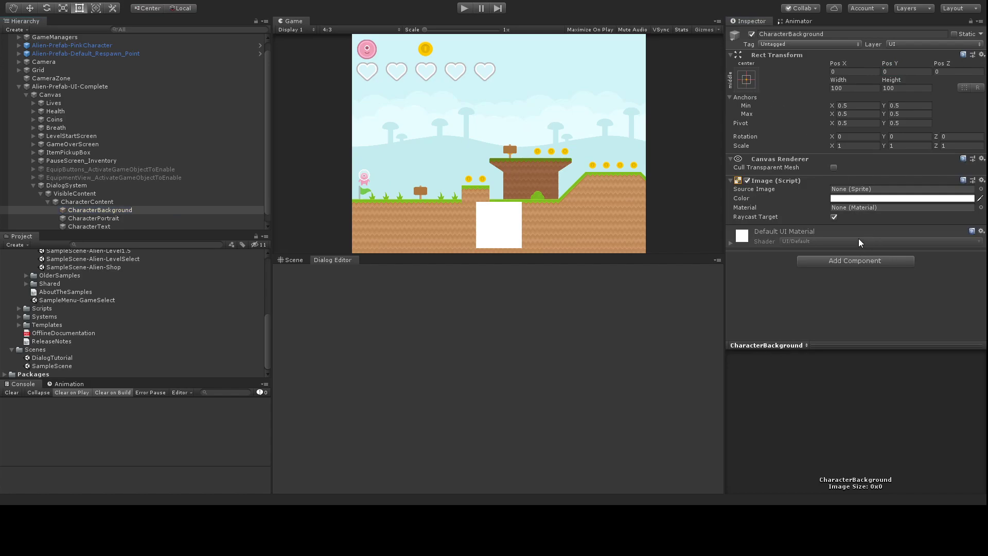
pyautogui.click(910, 215)
pyautogui.doubleClick(854, 219)
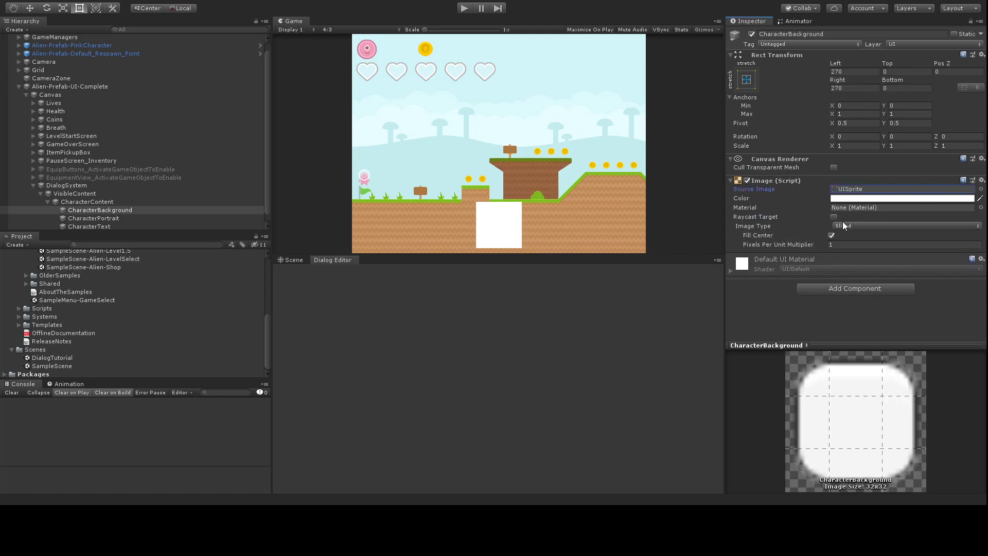
pyautogui.click(847, 72)
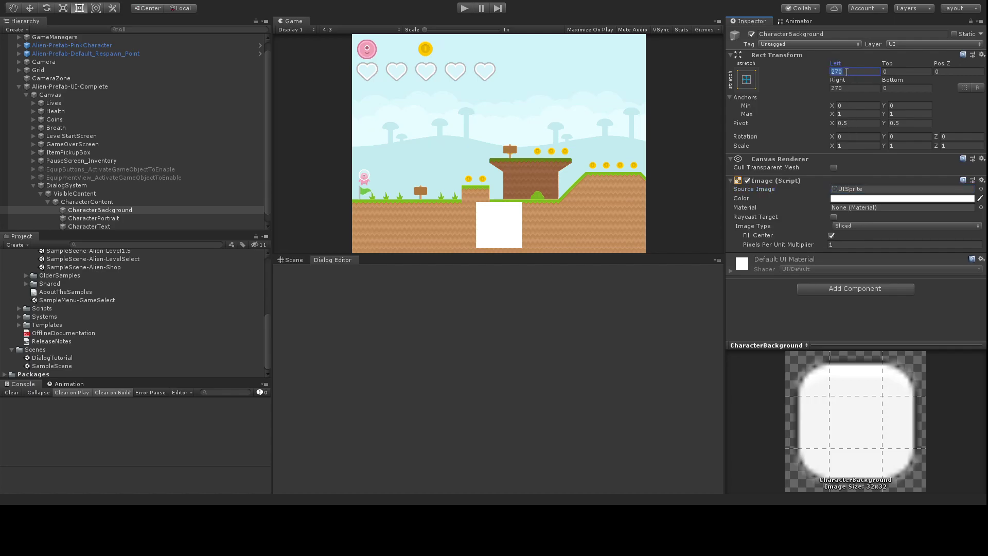
pyautogui.write('32')
pyautogui.click(848, 87)
pyautogui.write('32')
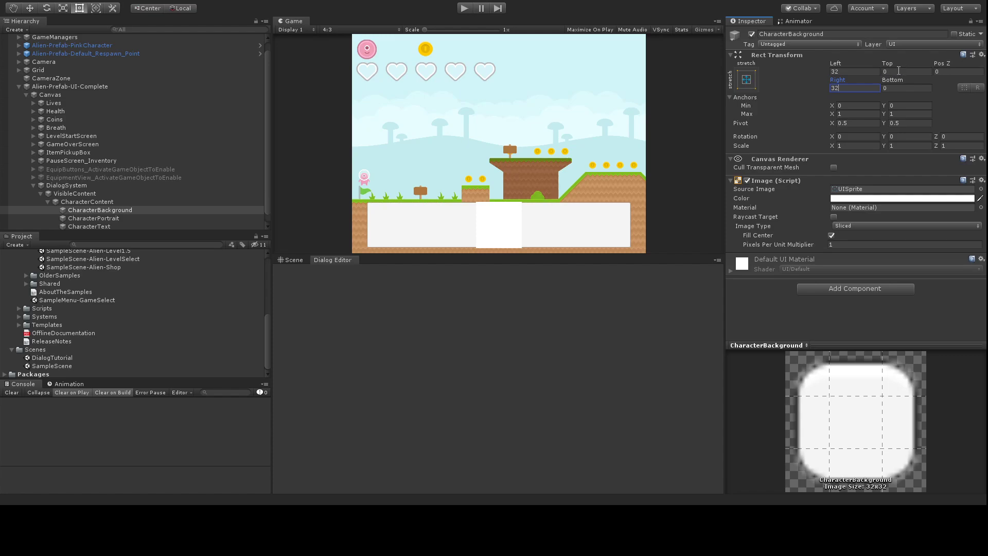
pyautogui.click(121, 218)
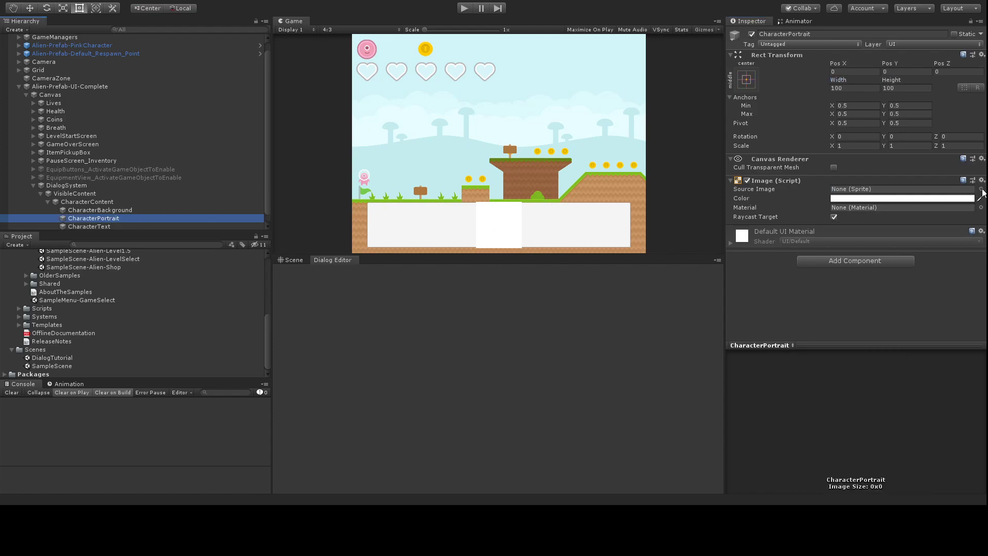
# Step: Give CharacterPortrait the alienPink_walk1 sprite, sized 50 wide by 100 high
pyautogui.click(981, 189)
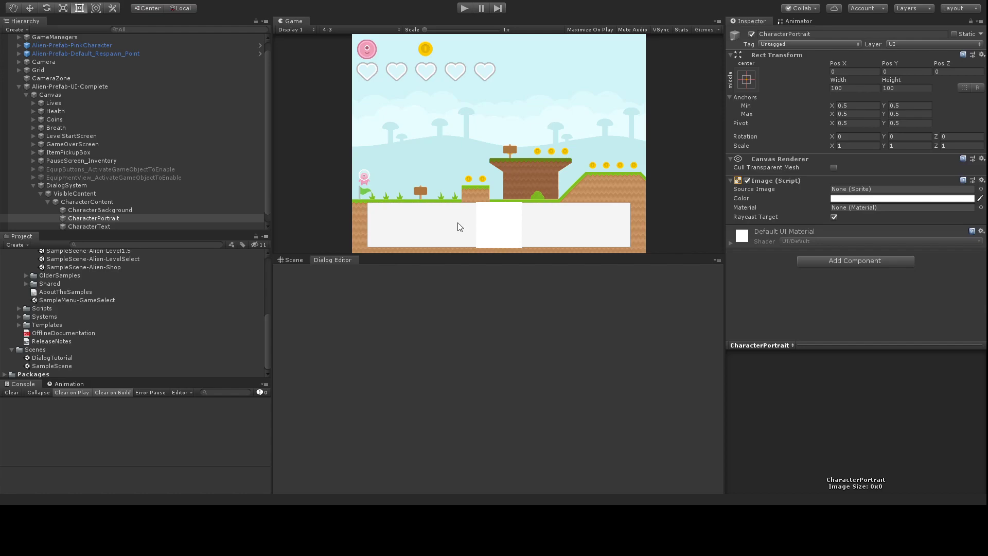
pyautogui.doubleClick(437, 217)
pyautogui.click(879, 252)
pyautogui.click(849, 89)
pyautogui.write('50')
pyautogui.click(909, 88)
pyautogui.write('50')
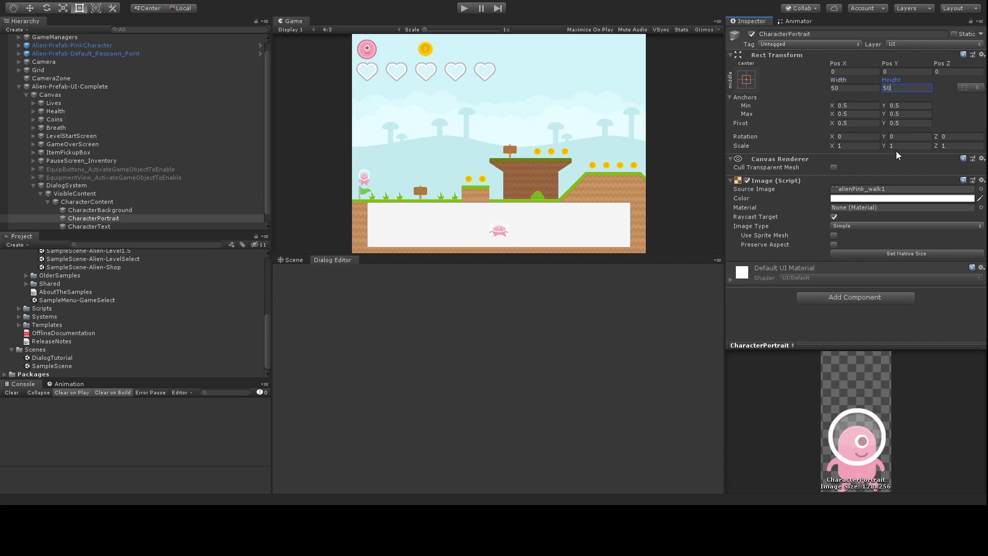
pyautogui.press('Return')
pyautogui.write('100')
pyautogui.click(850, 90)
pyautogui.press('Return')
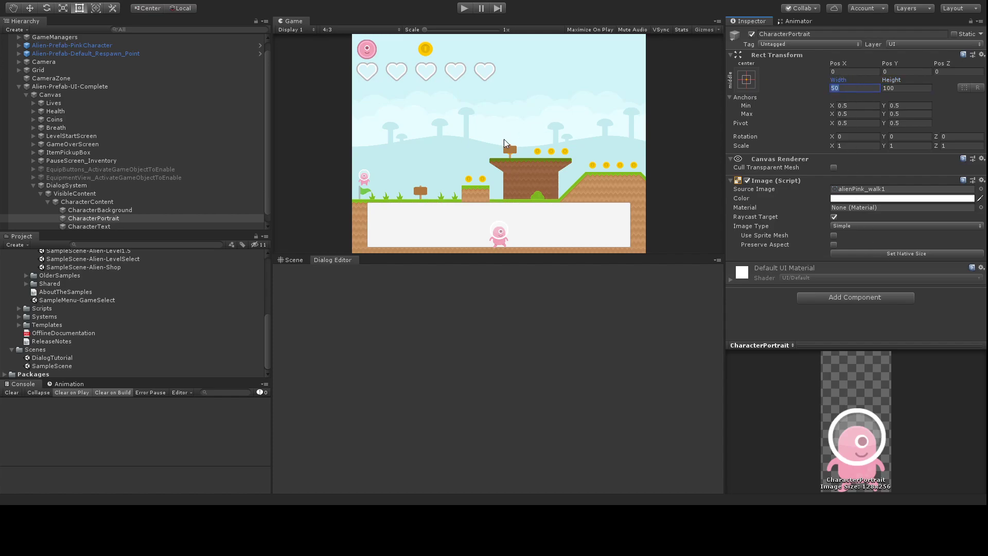
# Step: Anchor the portrait middle-left at Pos X 48 and Pos Y 32
pyautogui.click(746, 79)
pyautogui.click(774, 180)
pyautogui.click(843, 72)
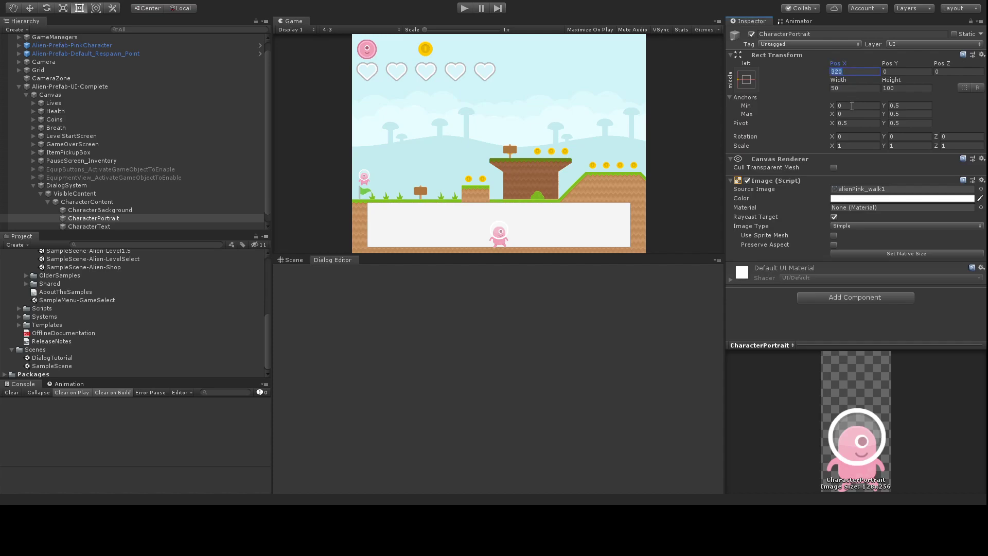
pyautogui.write('24')
pyautogui.write('48')
pyautogui.click(843, 88)
pyautogui.click(906, 73)
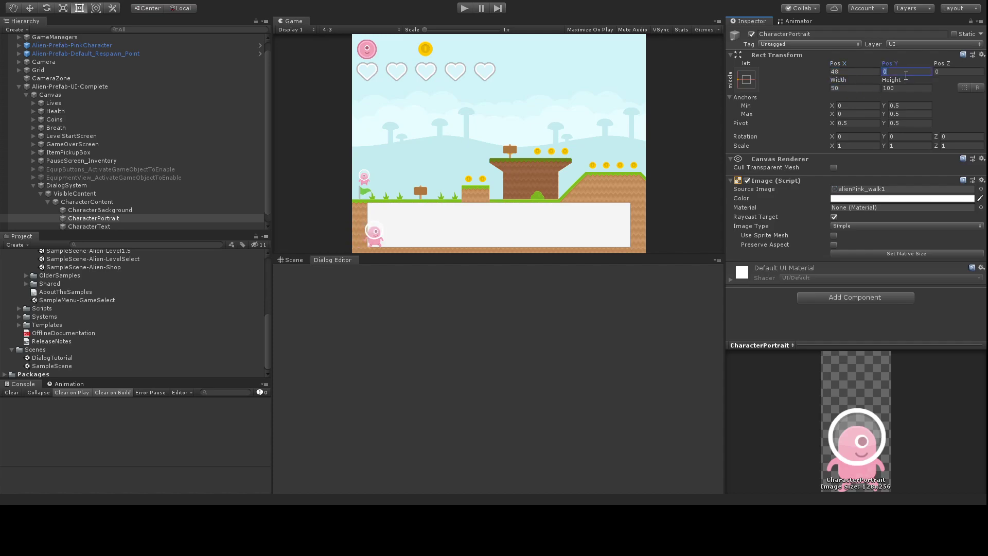
pyautogui.write('32')
pyautogui.scroll(-1, 114, 193)
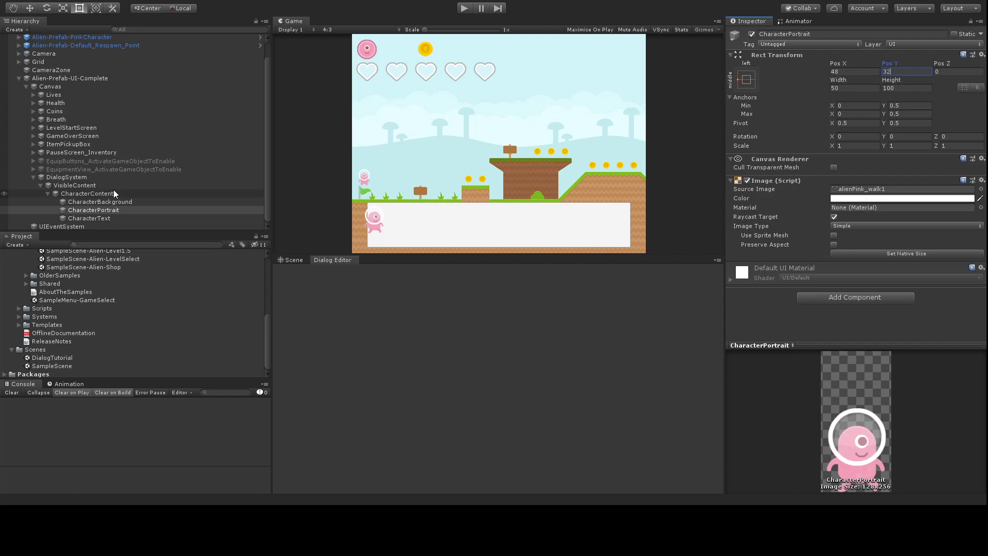
# Step: Set CharacterText to 'Some sample text and a second line' in black Squares Bold Free
pyautogui.click(100, 218)
pyautogui.click(767, 199)
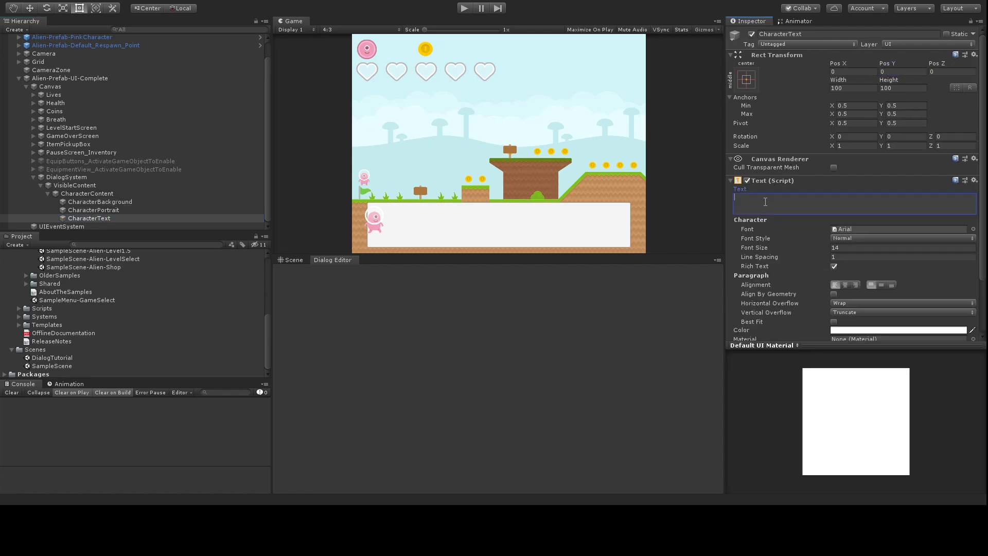
pyautogui.write('Some sample text and a second line')
pyautogui.click(815, 220)
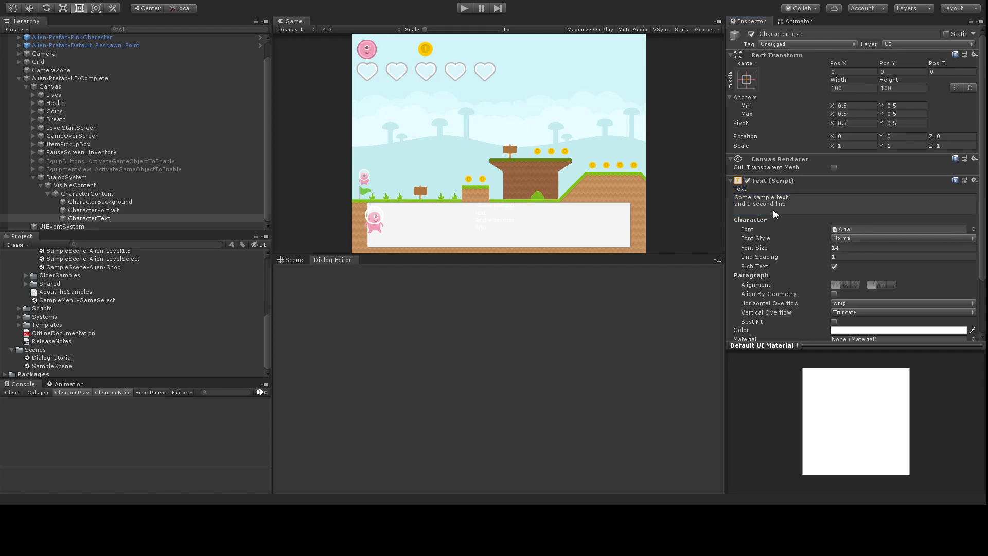
pyautogui.doubleClick(520, 121)
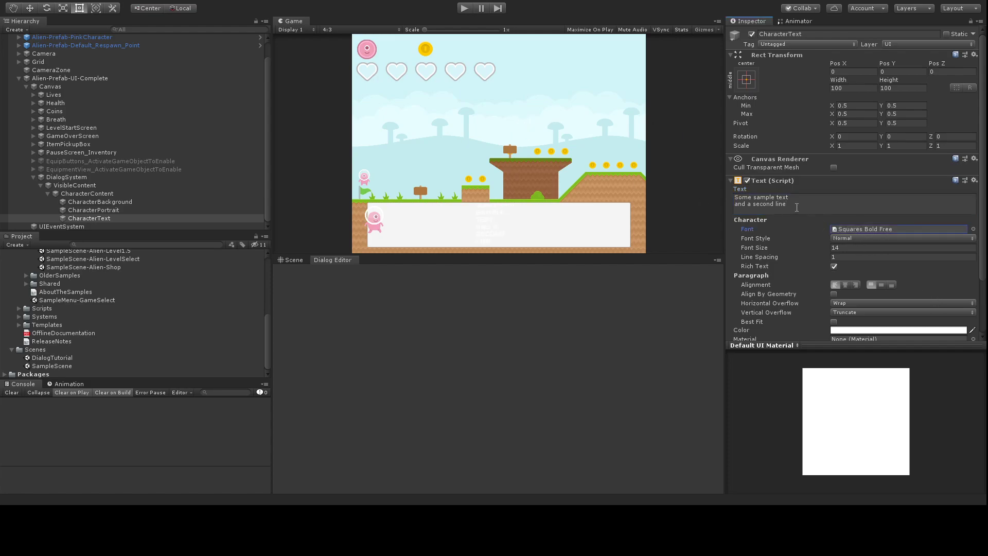
pyautogui.click(881, 330)
pyautogui.moveTo(98, 92); pyautogui.dragTo(11, 124)
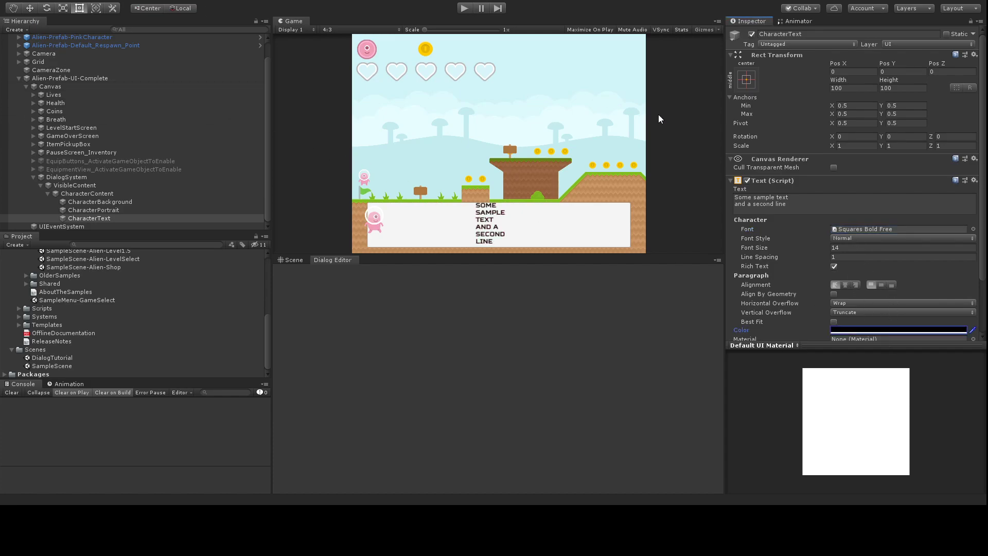
# Step: Stretch CharacterText to its parent with Left 96, Right 64 and Top 16
pyautogui.click(857, 238)
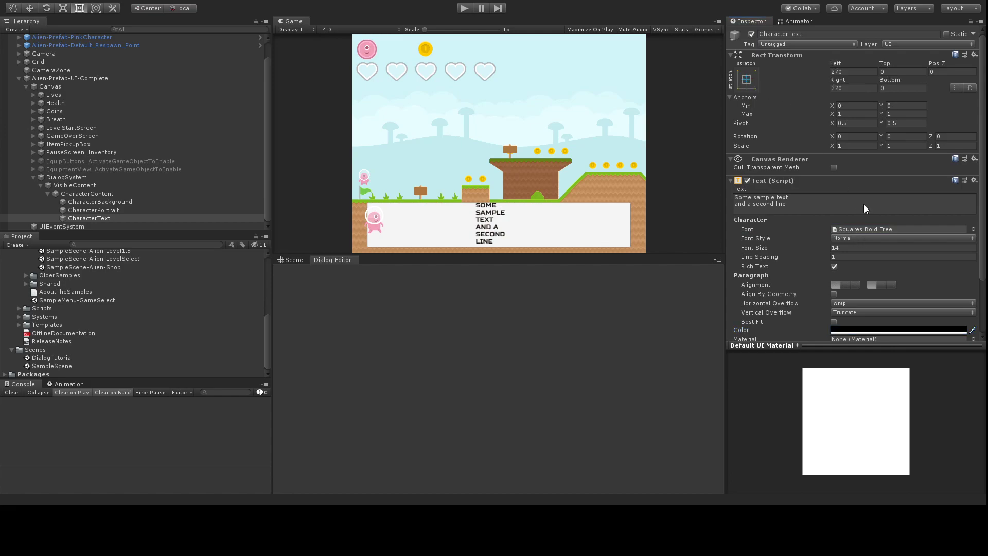
pyautogui.click(846, 71)
pyautogui.write('64')
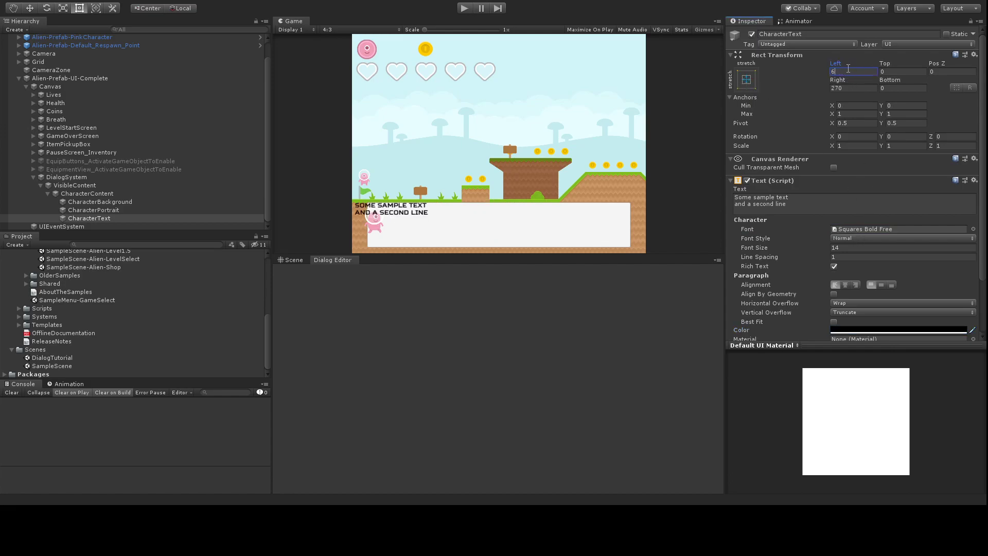
pyautogui.click(849, 87)
pyautogui.write('64')
pyautogui.click(850, 72)
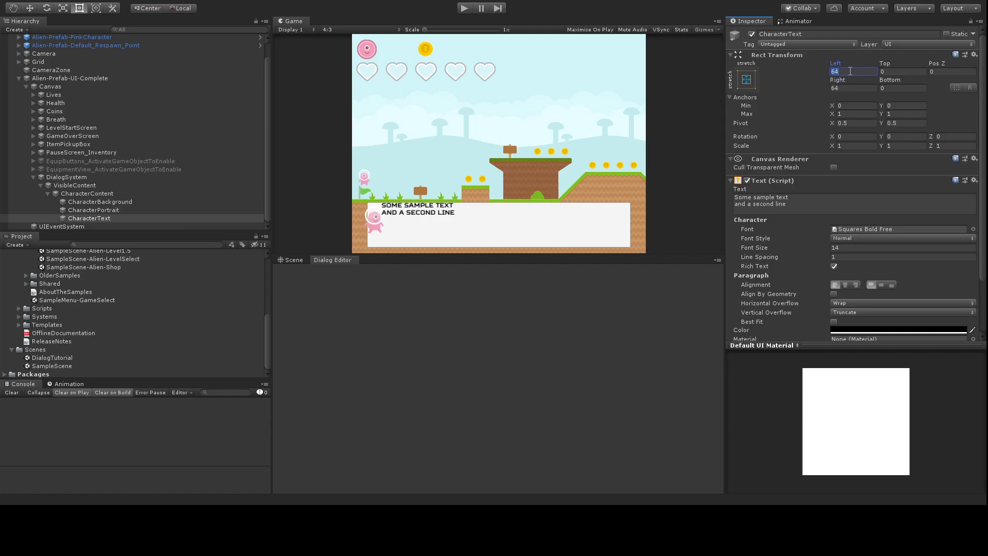
pyautogui.write('96')
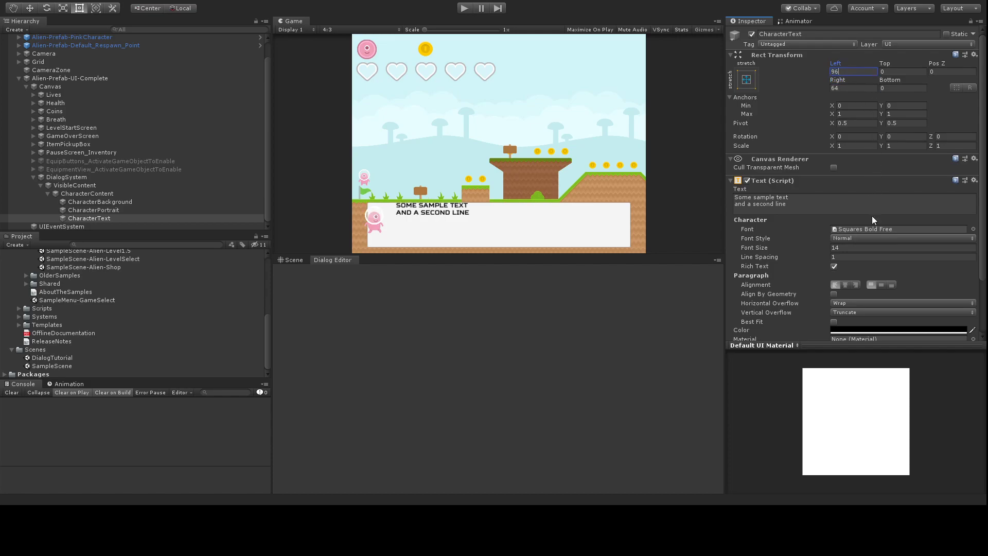
pyautogui.click(892, 72)
pyautogui.write('32')
pyautogui.press('BackSpace')
pyautogui.press('BackSpace')
pyautogui.write('16')
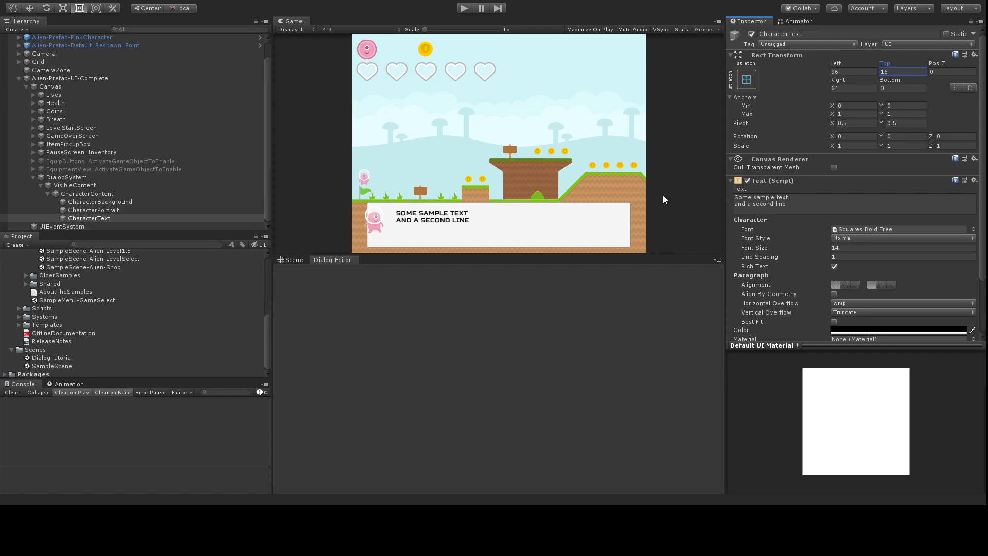
# Step: Duplicate CharacterContent and name the copy OtherContent
pyautogui.click(47, 195)
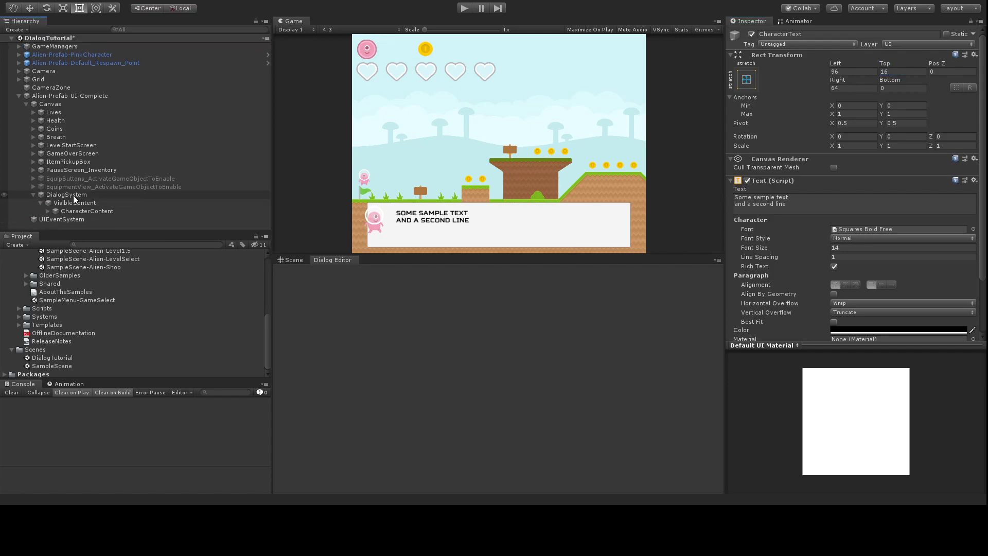
pyautogui.click(78, 209)
pyautogui.hotkey('ctrl', 'd')
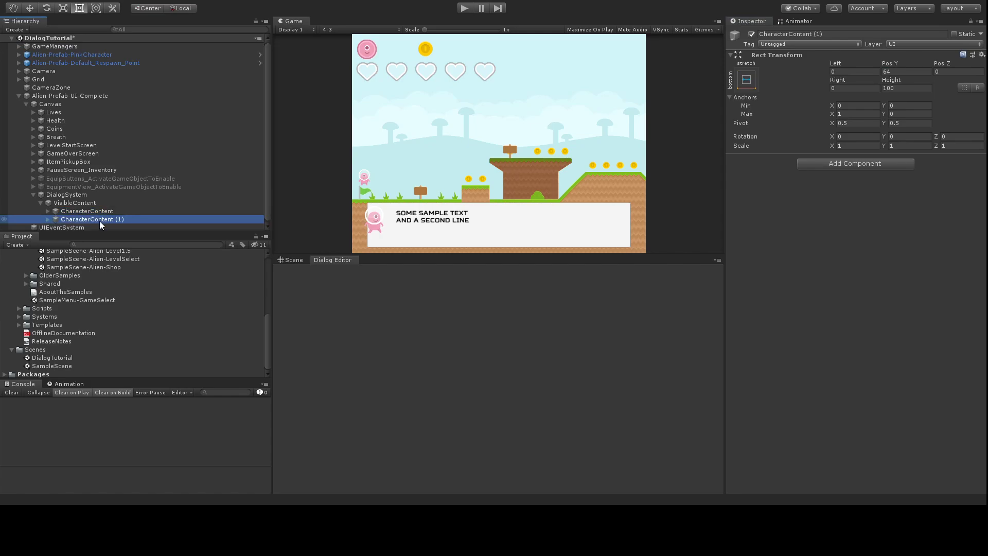
pyautogui.click(761, 34)
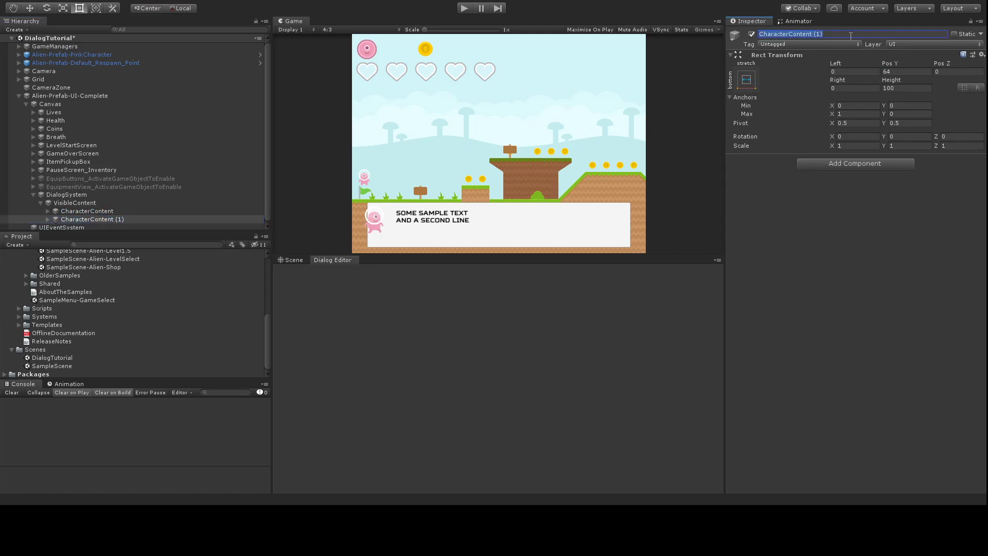
pyautogui.write('Other')
pyautogui.click(47, 221)
# Step: Rename the copy's children OtherBackground, OtherPortrait and OtherText
pyautogui.scroll(-3, 48, 223)
pyautogui.click(112, 203)
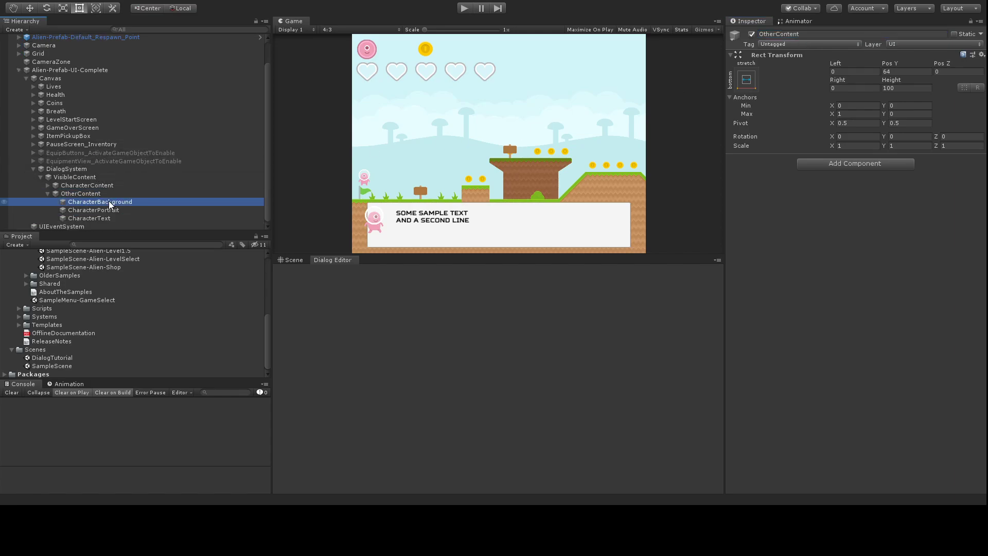
pyautogui.click(787, 33)
pyautogui.write('Other')
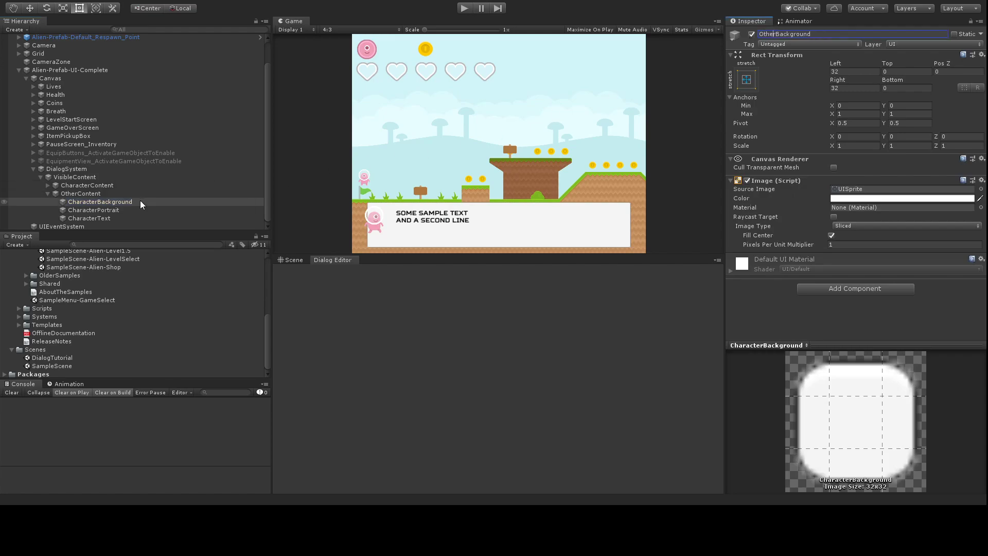
pyautogui.click(118, 211)
pyautogui.click(784, 34)
pyautogui.write('OtherPortrait')
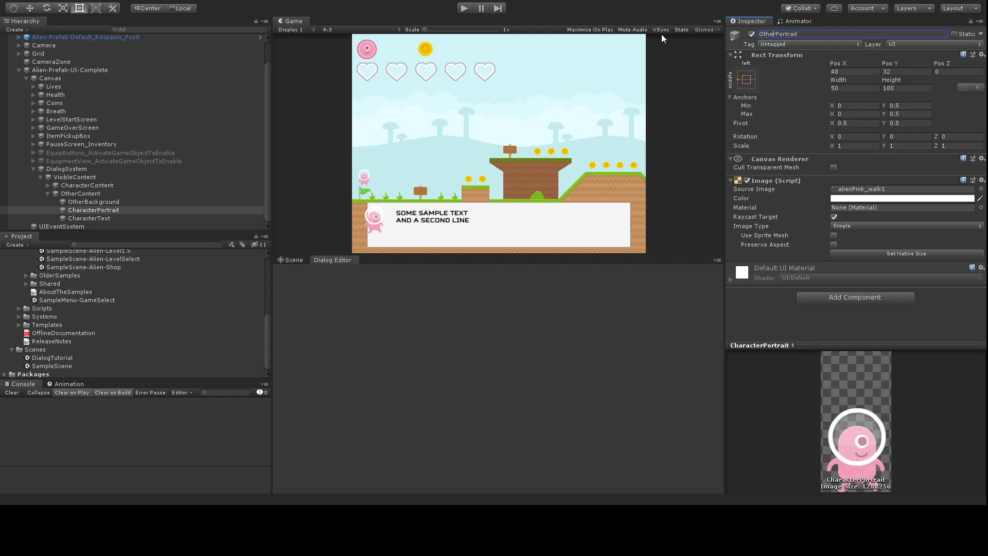
pyautogui.click(133, 217)
pyautogui.click(781, 34)
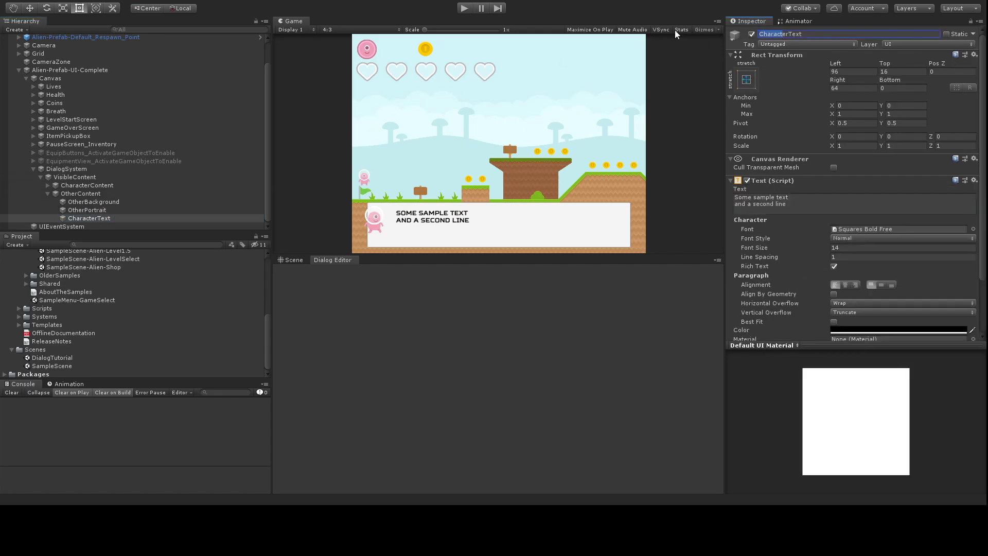
pyautogui.write('Other')
pyautogui.click(89, 194)
pyautogui.click(743, 81)
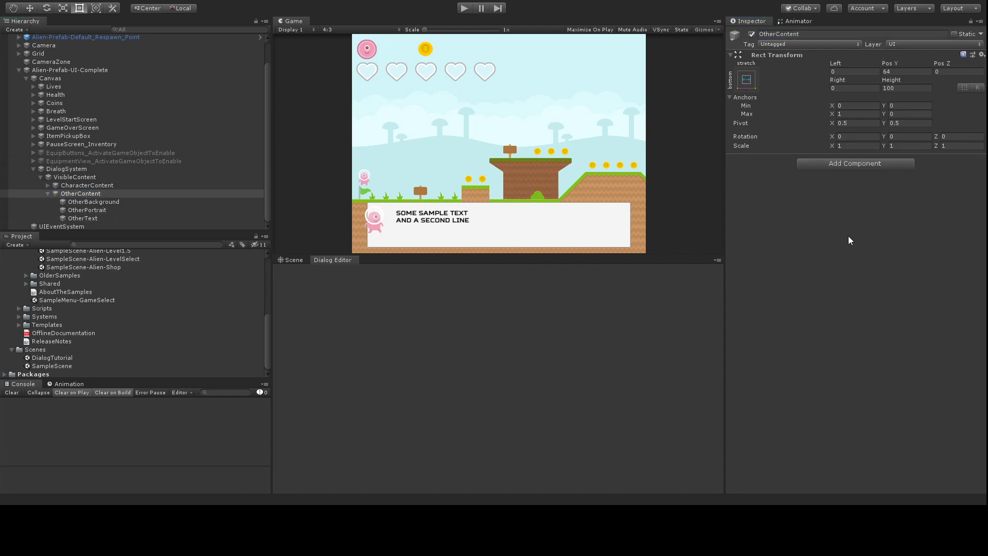
# Step: Anchor OtherContent to the top with a Pos Y of -200
pyautogui.click(855, 160)
pyautogui.click(886, 72)
pyautogui.write('-100')
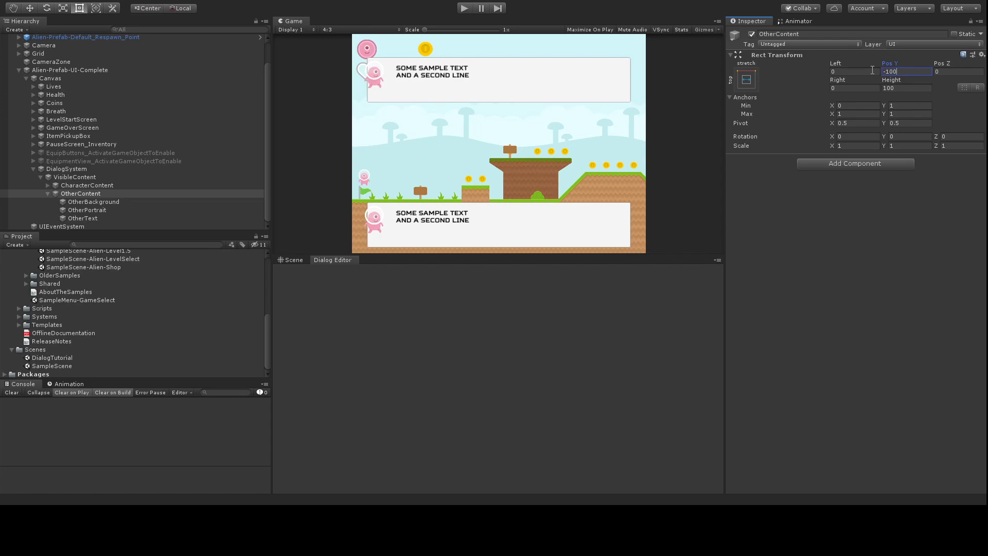
pyautogui.press('BackSpace')
pyautogui.press('BackSpace')
pyautogui.press('BackSpace')
pyautogui.press('BackSpace')
pyautogui.write('20')
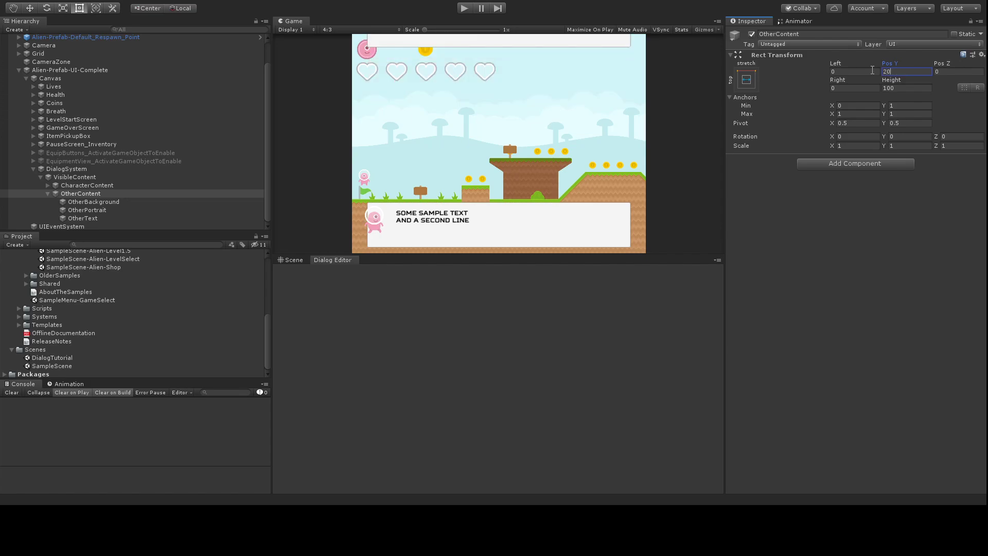
pyautogui.write('0-200')
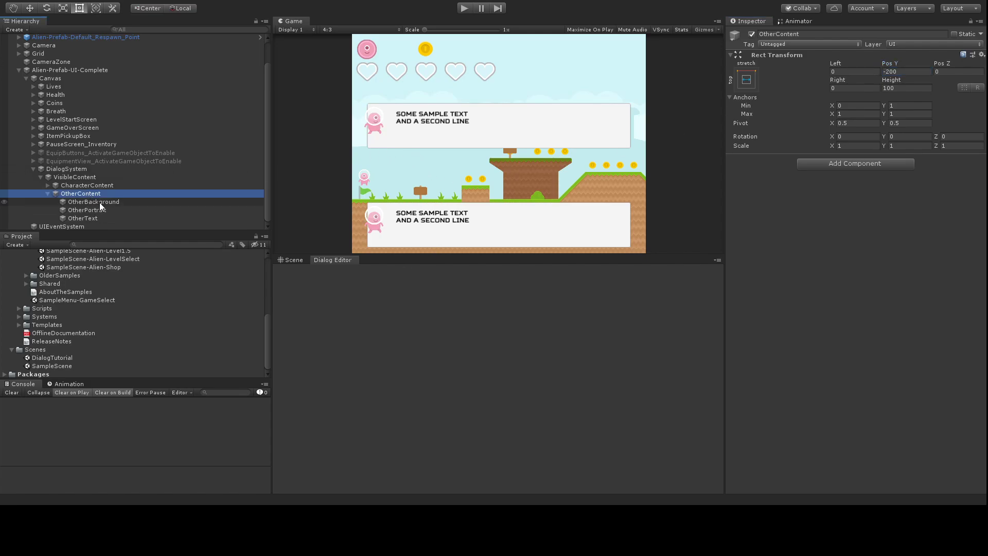
# Step: Set OtherPortrait's Source Image to the alienBlue_jump sprite
pyautogui.click(110, 210)
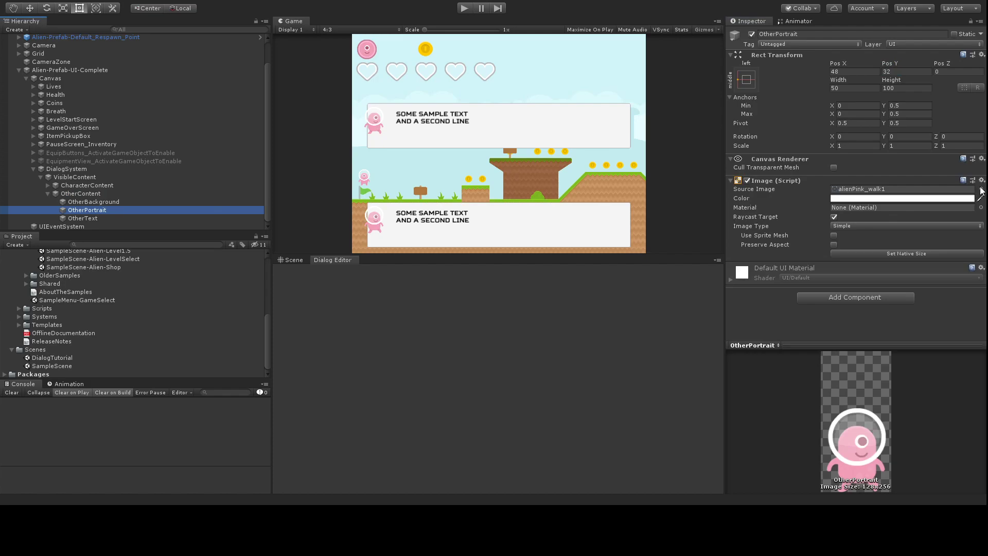
pyautogui.click(692, 290)
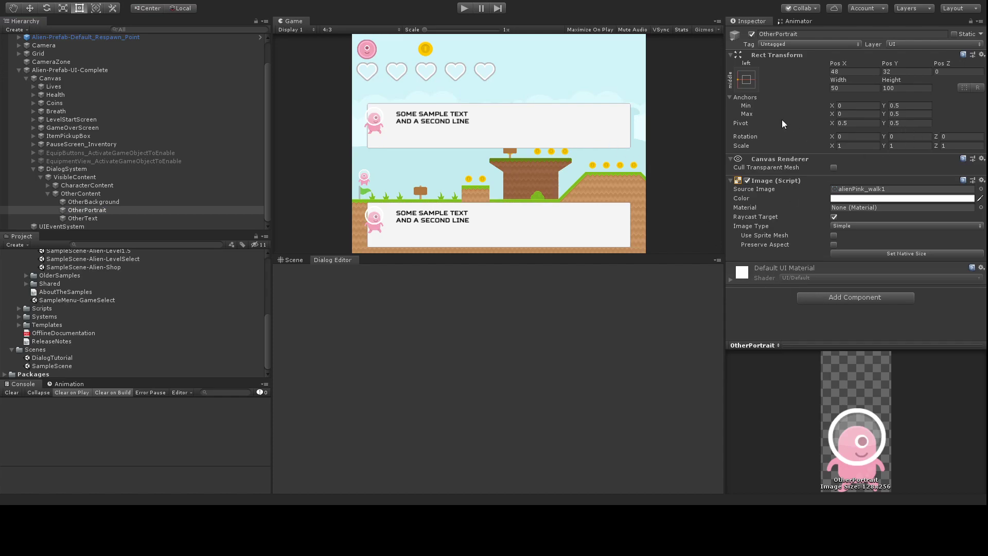
pyautogui.doubleClick(769, 122)
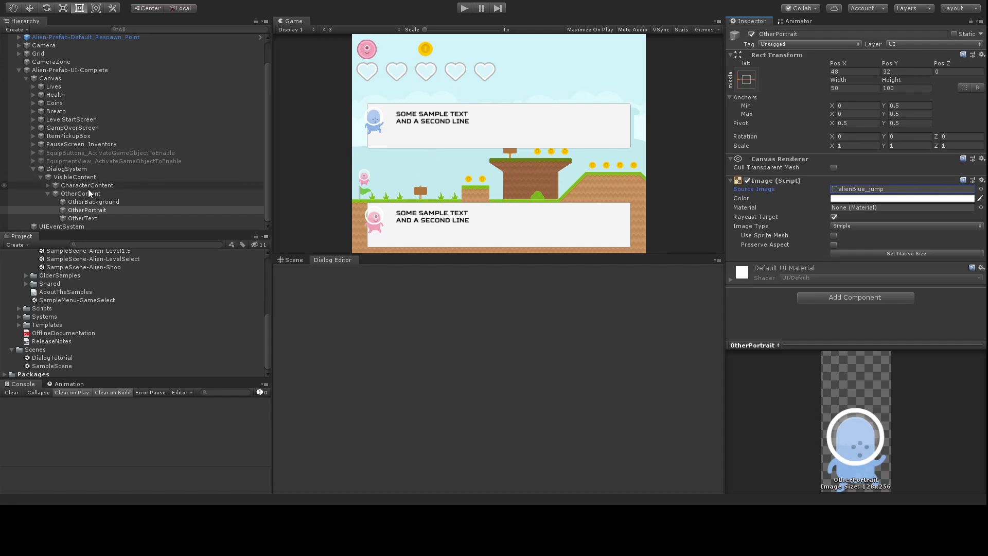
pyautogui.click(48, 193)
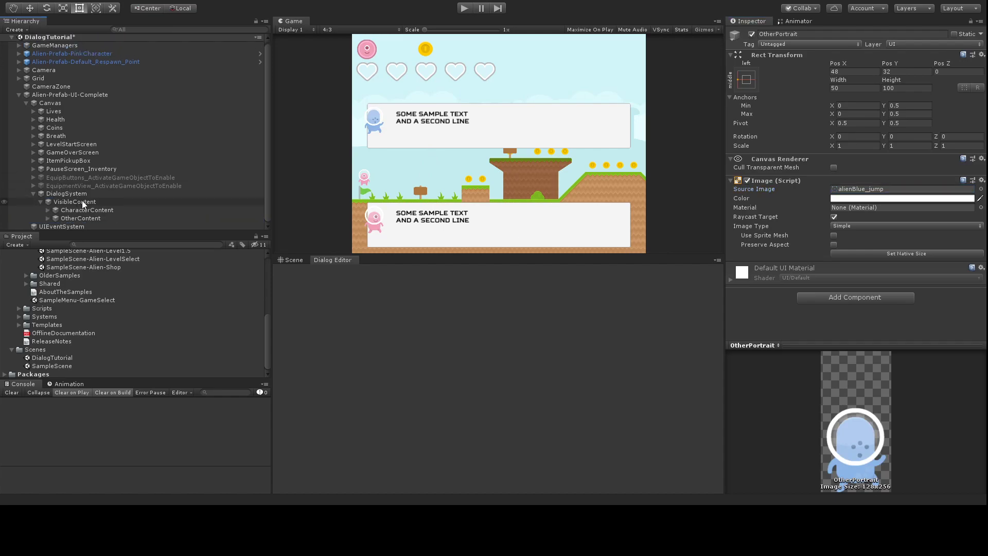
# Step: Duplicate CharacterContent and rename the copy CharacterOptionContent
pyautogui.click(84, 202)
pyautogui.click(93, 210)
pyautogui.hotkey('ctrl', 'd')
pyautogui.scroll(-2, 126, 206)
pyautogui.click(114, 219)
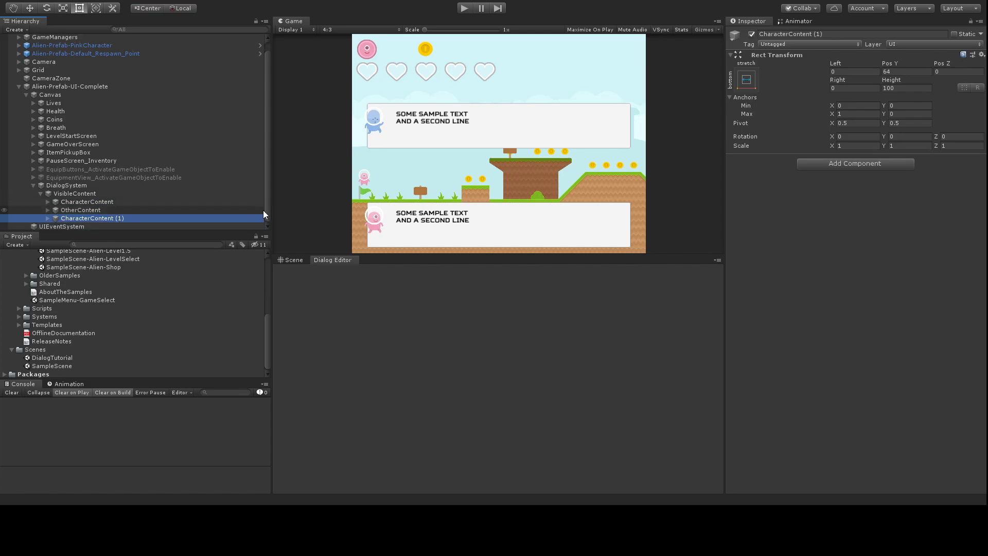
pyautogui.moveTo(788, 35); pyautogui.dragTo(879, 41)
pyautogui.write('OptionContent')
pyautogui.press('Return')
# Step: Delete the CharacterPortrait and CharacterText children from CharacterOptionContent
pyautogui.click(48, 218)
pyautogui.click(107, 217)
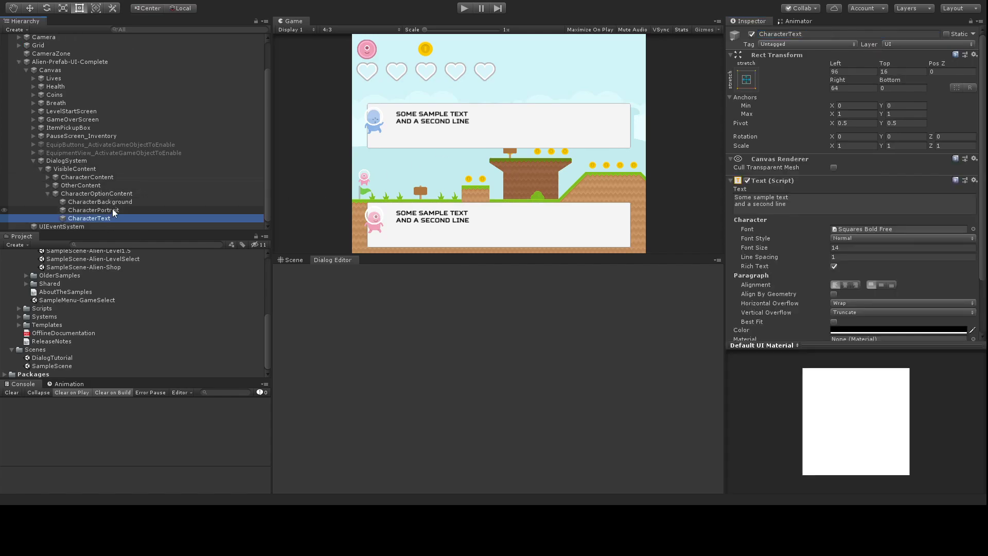
pyautogui.keyDown('shift'); pyautogui.click(118, 202); pyautogui.keyUp('shift')
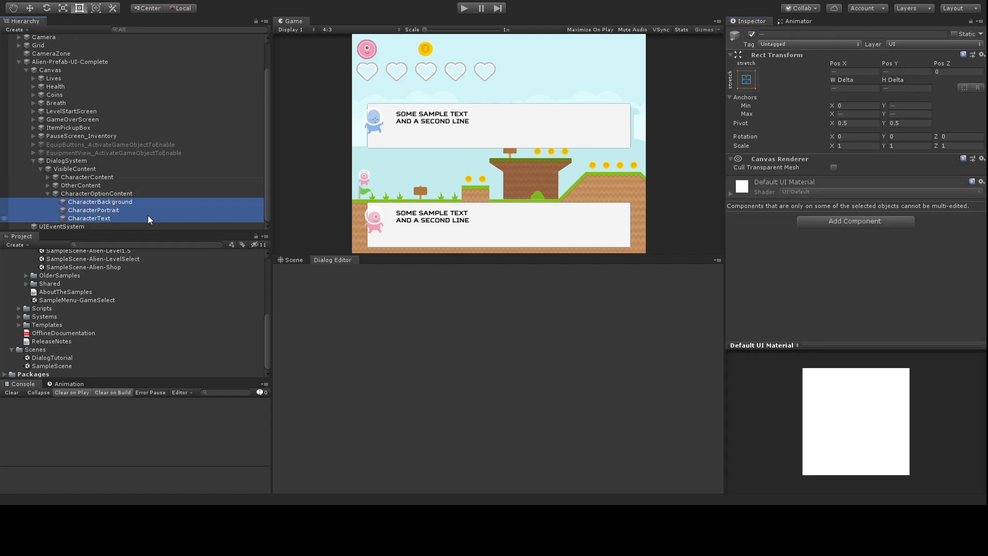
pyautogui.click(118, 209)
pyautogui.keyDown('shift'); pyautogui.click(112, 217); pyautogui.keyUp('shift')
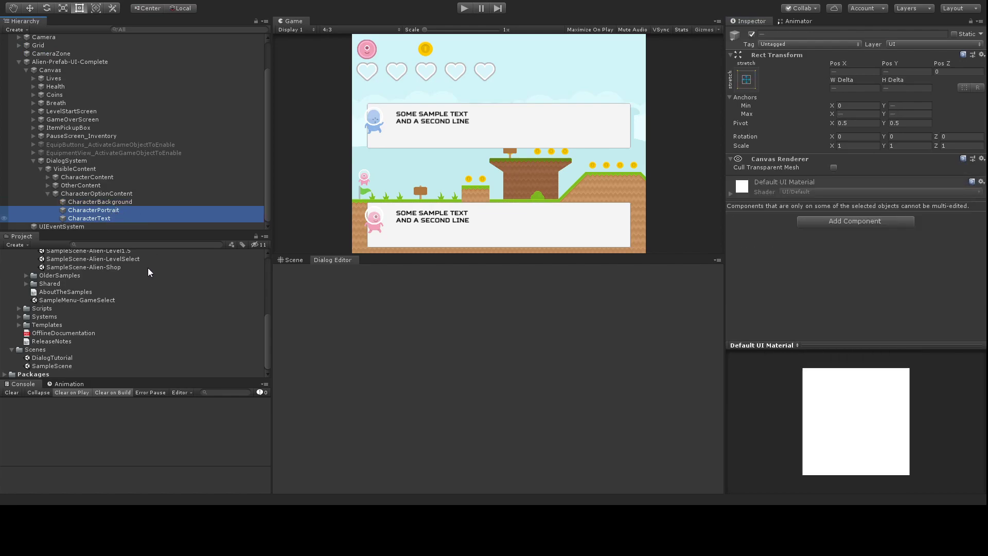
pyautogui.press('Delete')
pyautogui.click(114, 211)
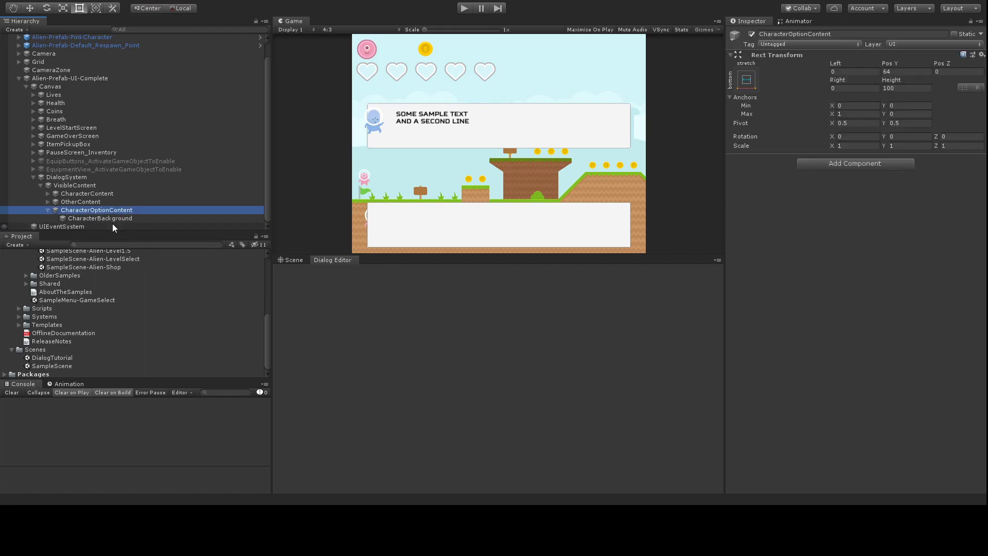
# Step: Rename the remaining CharacterBackground child to CharacterOptions
pyautogui.click(128, 217)
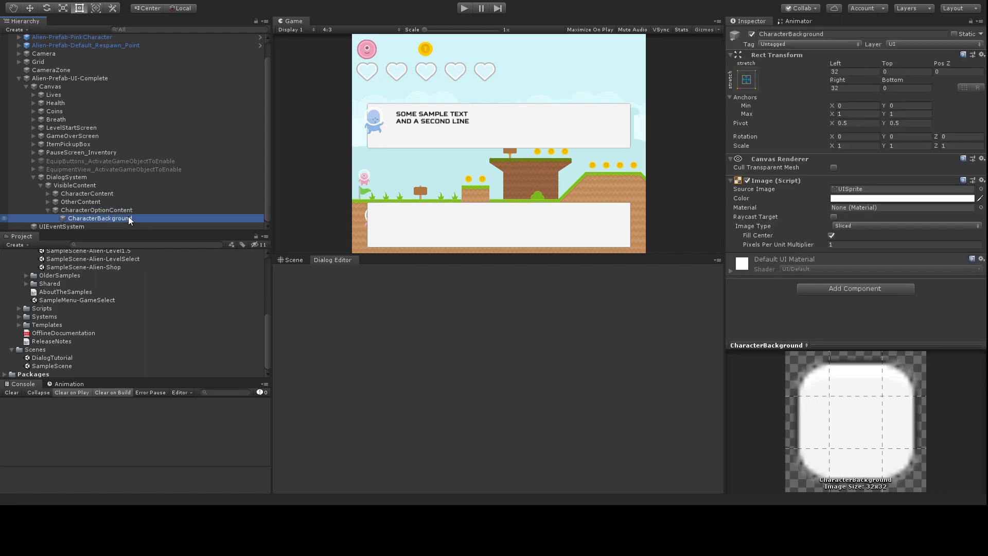
pyautogui.moveTo(788, 34); pyautogui.dragTo(845, 40)
pyautogui.write('Options')
pyautogui.press('Return')
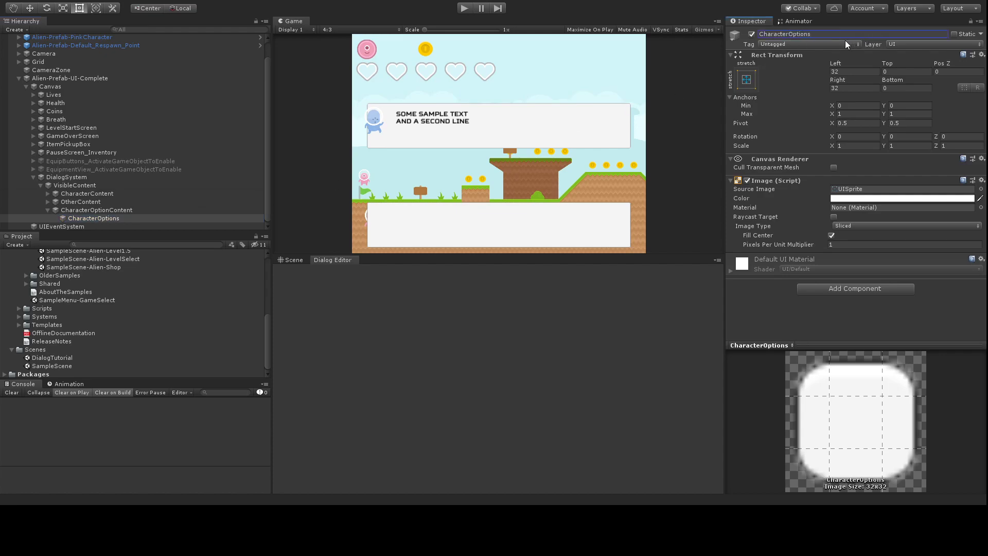
# Step: Replace CharacterOptions' Image with a Vertical Layout Group and add an empty child
pyautogui.click(981, 181)
pyautogui.click(915, 233)
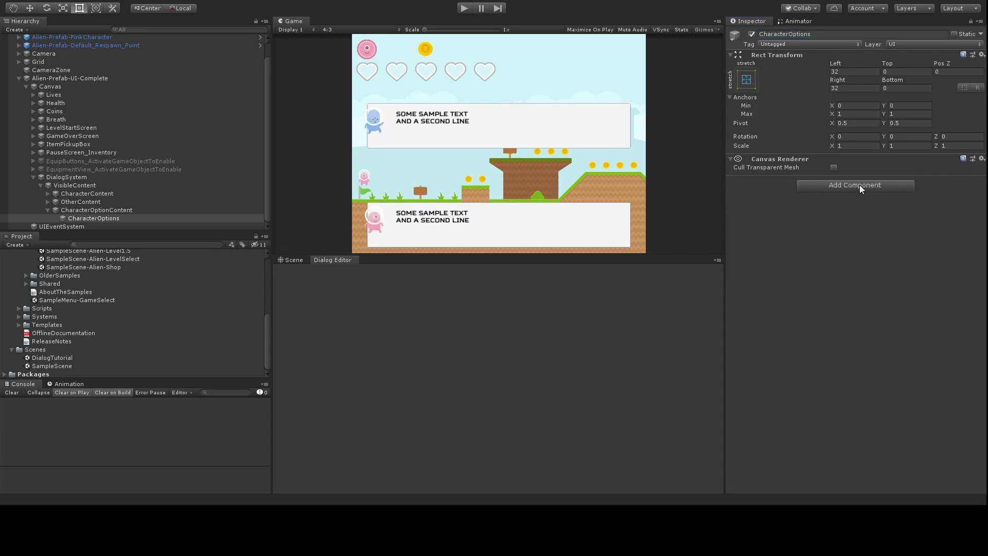
pyautogui.click(828, 225)
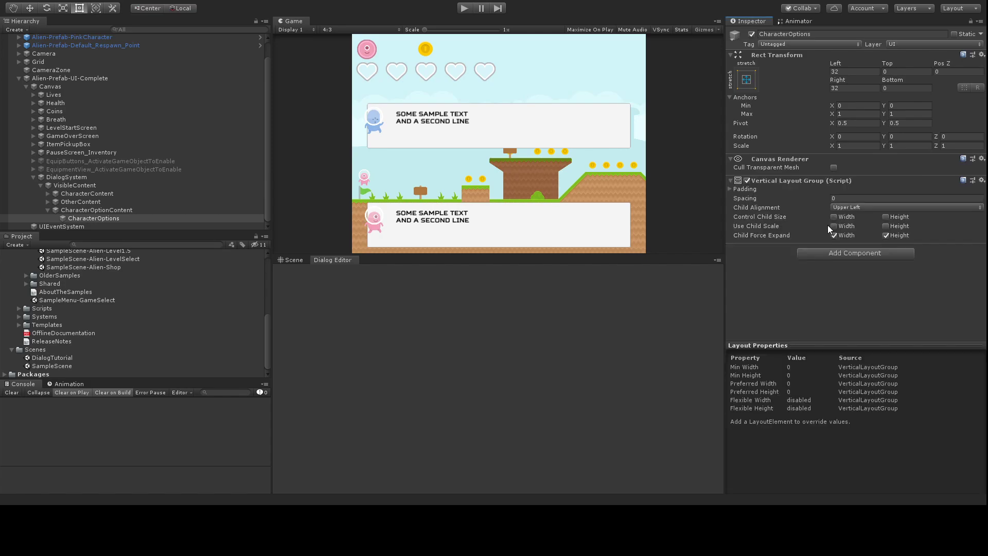
pyautogui.click(99, 219)
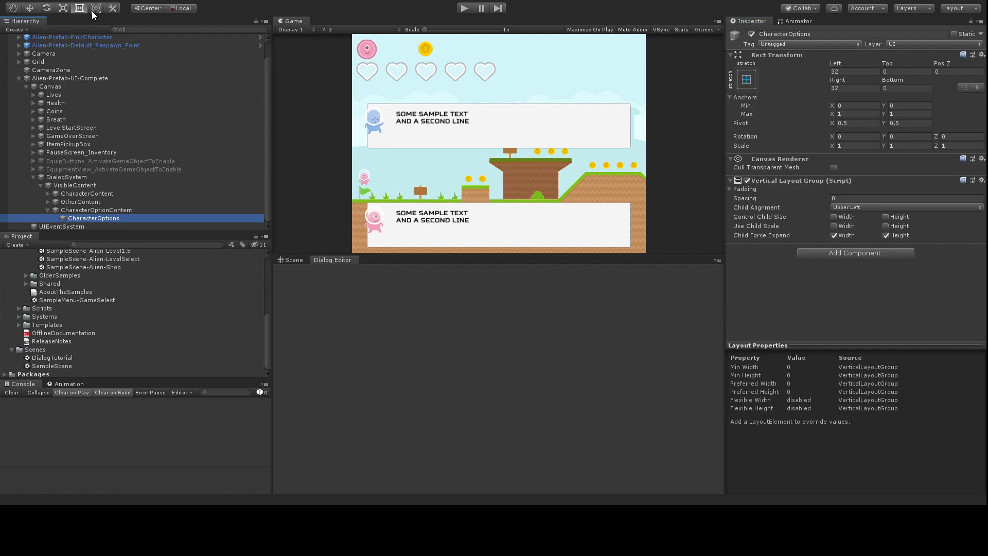
pyautogui.hotkey('alt', 'shift', 'n')
# Step: Name the empty child CharacterTextOption, duplicate it twice, and rename the original CharacterTextOption (0)
pyautogui.click(790, 34)
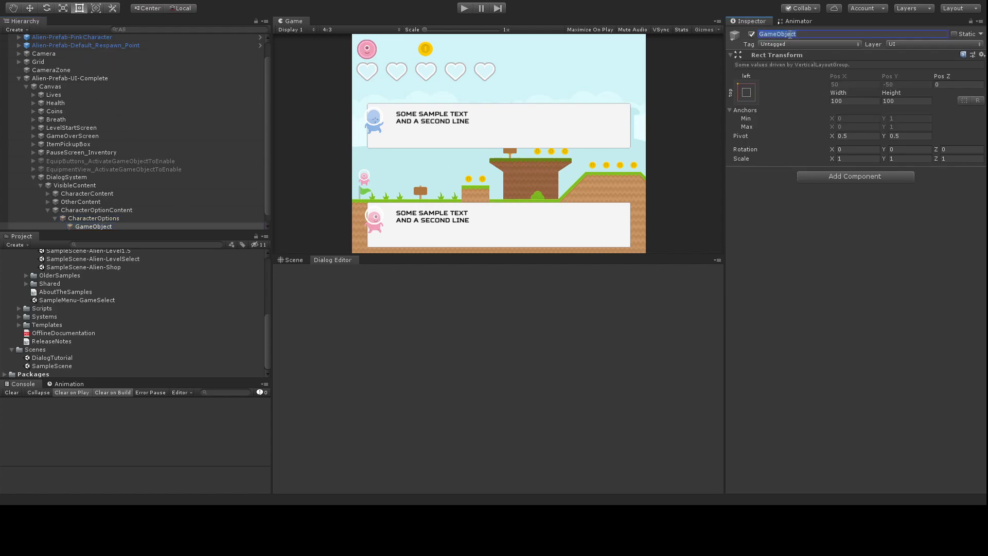
pyautogui.write('CharacterTextOption')
pyautogui.press('Return')
pyautogui.click(133, 227)
pyautogui.hotkey('ctrl', 'd')
pyautogui.hotkey('ctrl', 'd')
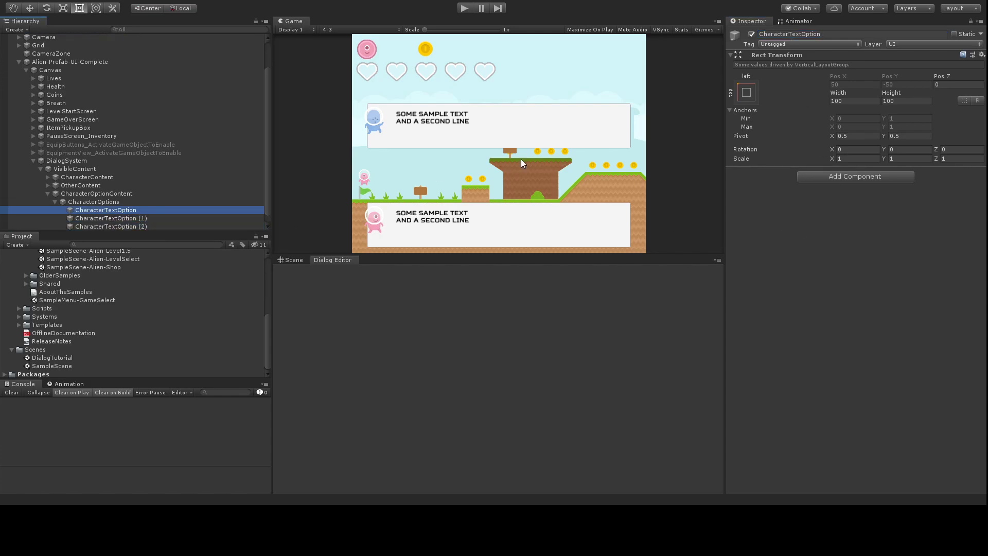
pyautogui.click(828, 35)
pyautogui.press('End')
pyautogui.write('(0)')
pyautogui.press('Return')
# Step: Make all three option texts right-aligned, black, in Squares Bold Free
pyautogui.keyDown('shift'); pyautogui.click(140, 226); pyautogui.keyUp('shift')
pyautogui.click(852, 181)
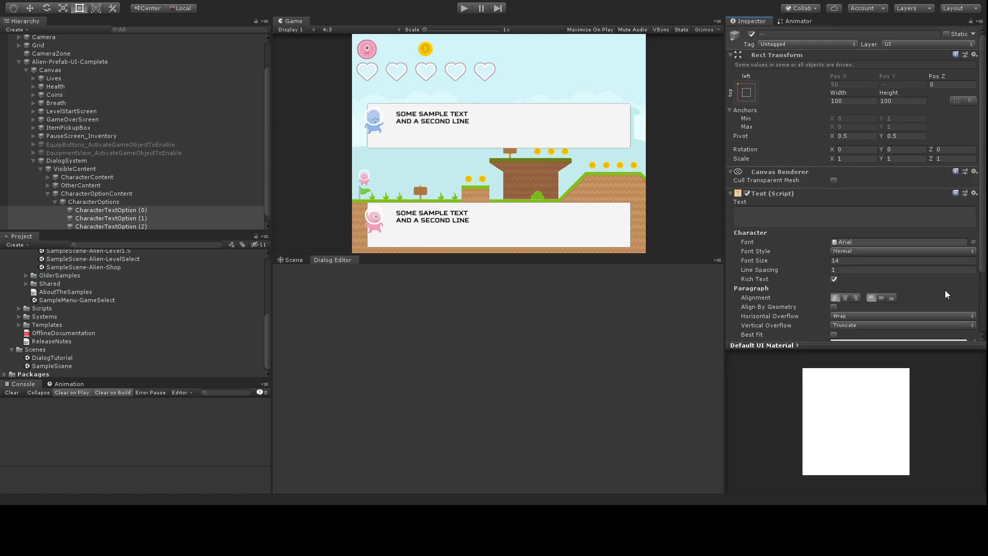
pyautogui.click(856, 298)
pyautogui.scroll(-3, 887, 315)
pyautogui.click(849, 265)
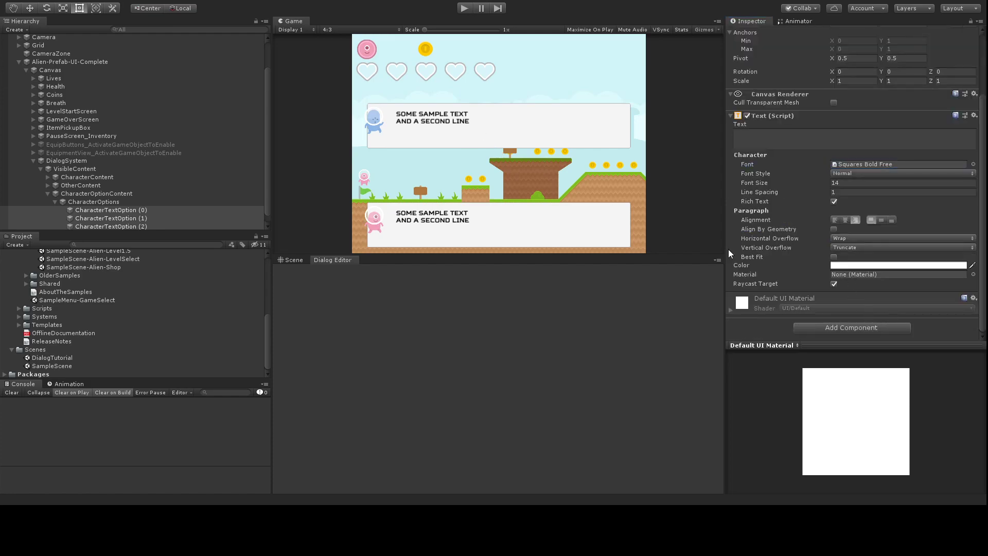
pyautogui.moveTo(50, 55); pyautogui.dragTo(88, 100)
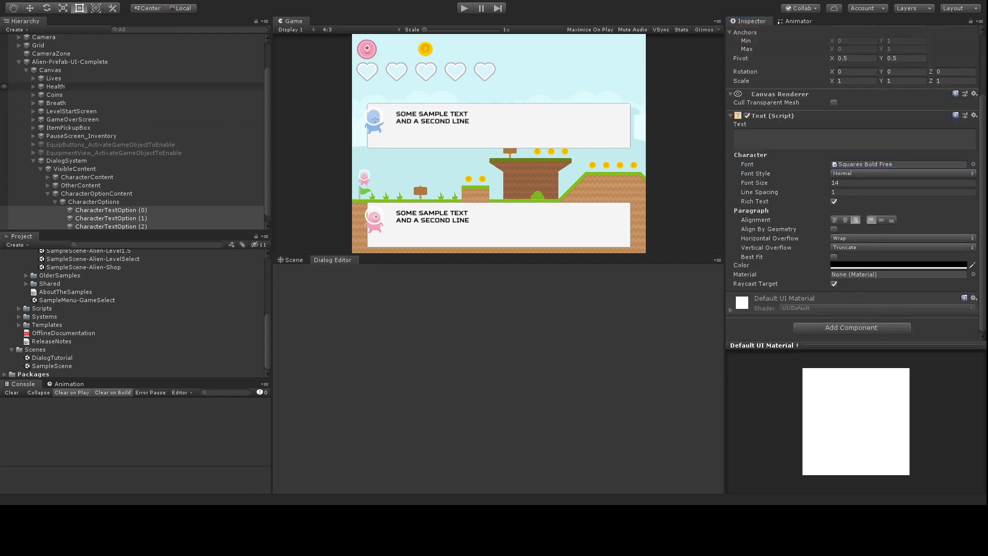
pyautogui.click(154, 3)
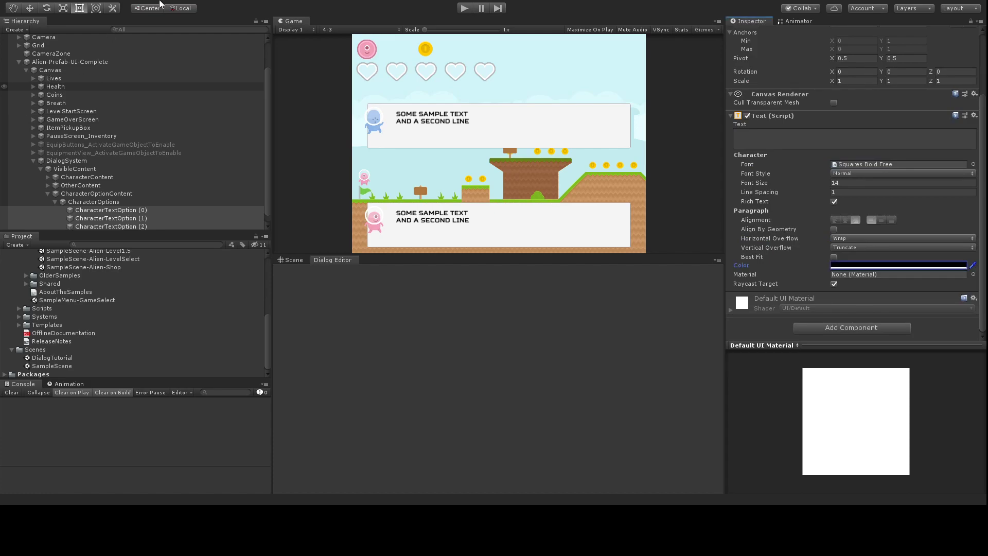
pyautogui.click(87, 202)
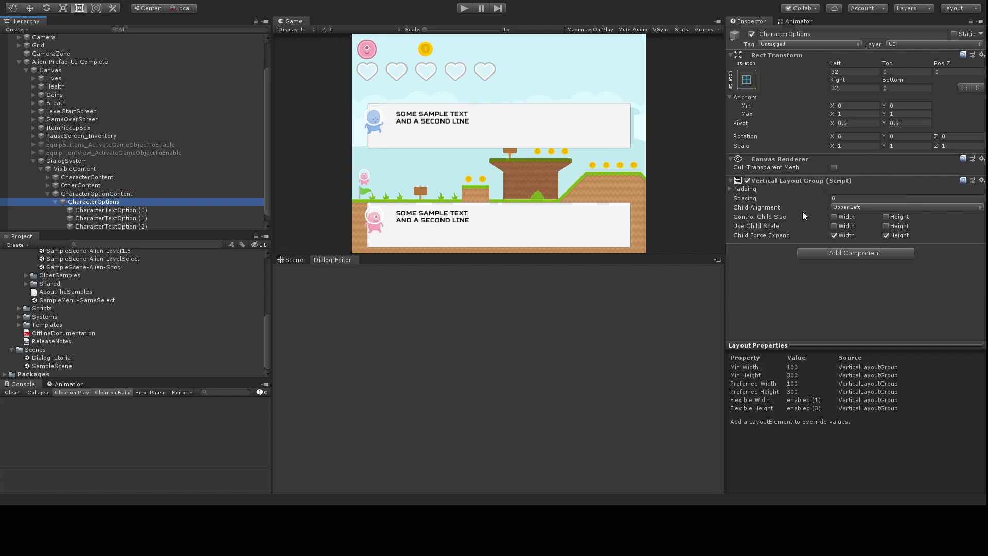
# Step: Align the options to the upper right and label them 0, 1 and 2
pyautogui.click(854, 206)
pyautogui.click(872, 243)
pyautogui.click(140, 210)
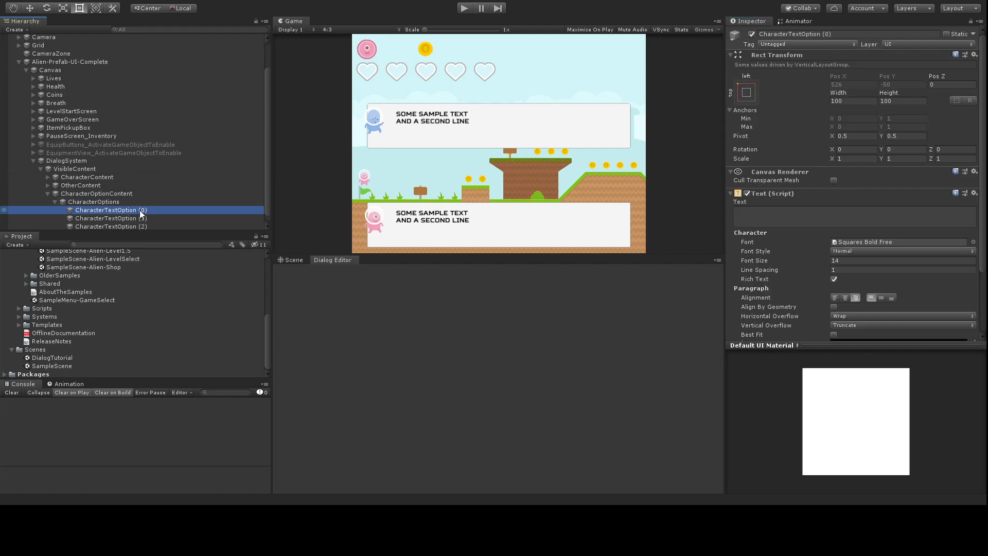
pyautogui.keyDown('shift'); pyautogui.click(142, 219); pyautogui.keyUp('shift')
pyautogui.click(149, 210)
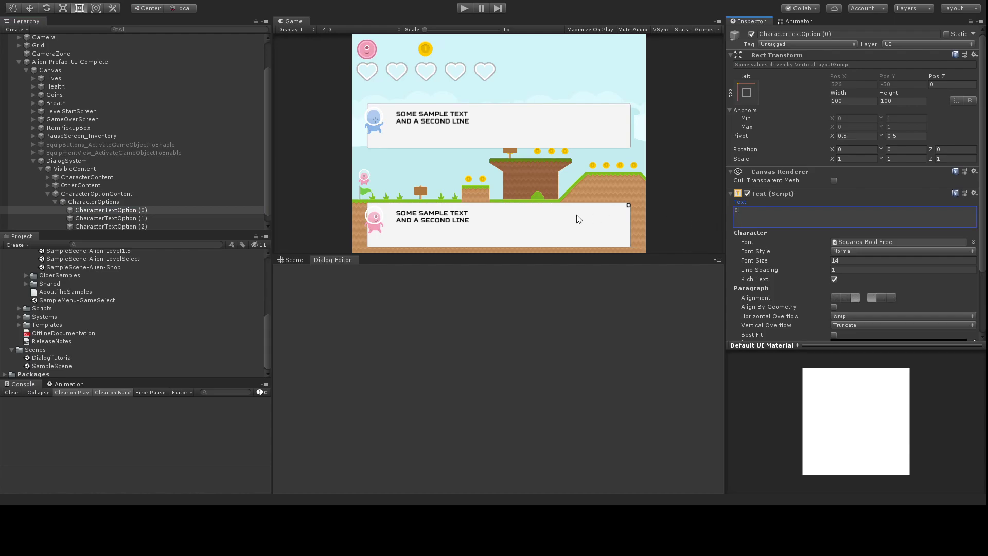
pyautogui.click(133, 217)
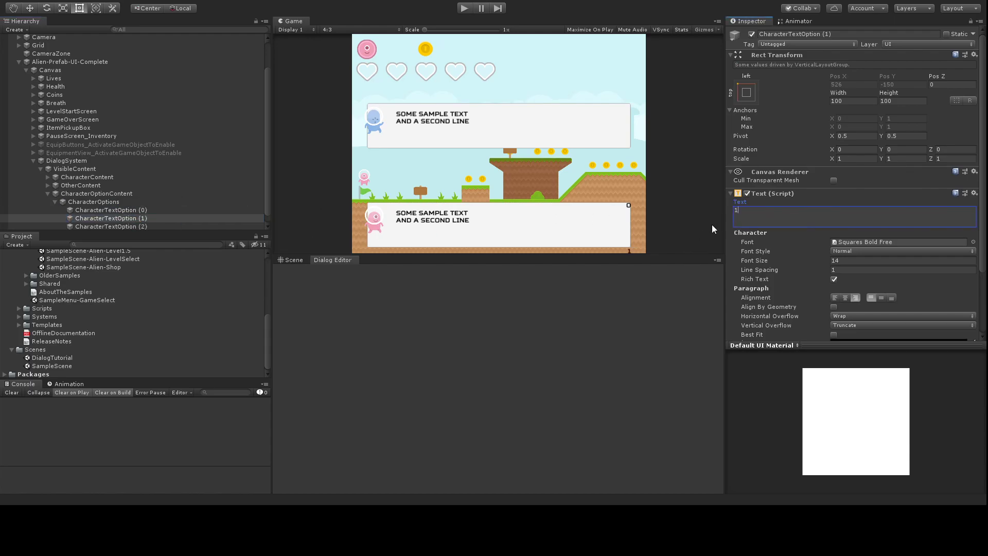
pyautogui.click(170, 227)
pyautogui.click(786, 220)
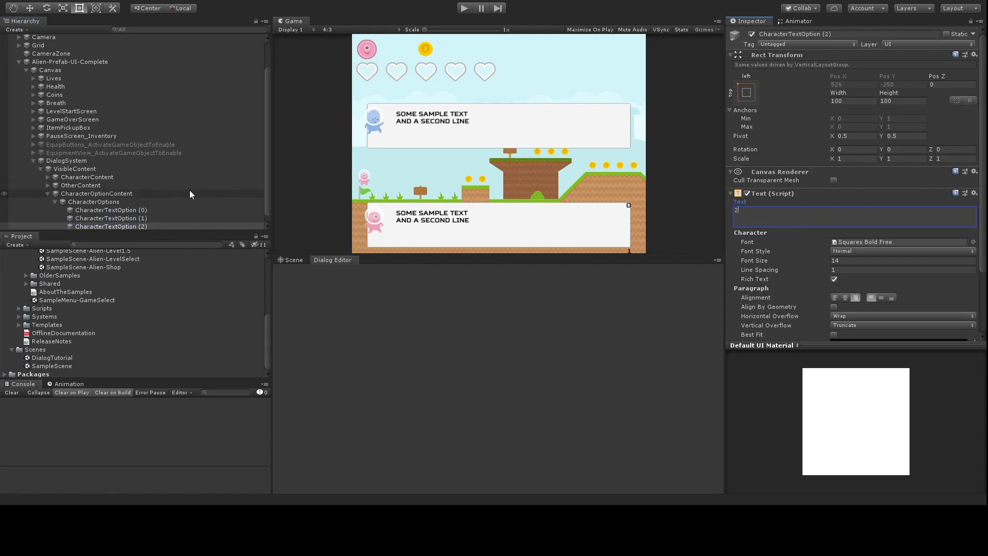
# Step: Give all three options height 18 and set CharacterOptions' right inset to 64
pyautogui.keyDown('shift'); pyautogui.click(148, 210); pyautogui.keyUp('shift')
pyautogui.click(900, 102)
pyautogui.write('32')
pyautogui.press('BackSpace')
pyautogui.press('BackSpace')
pyautogui.write('24')
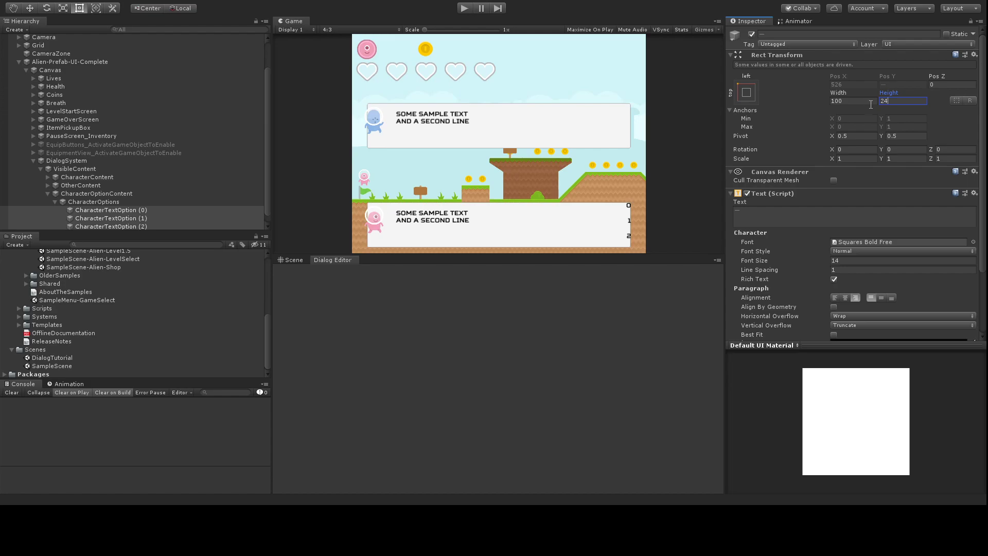
pyautogui.click(108, 202)
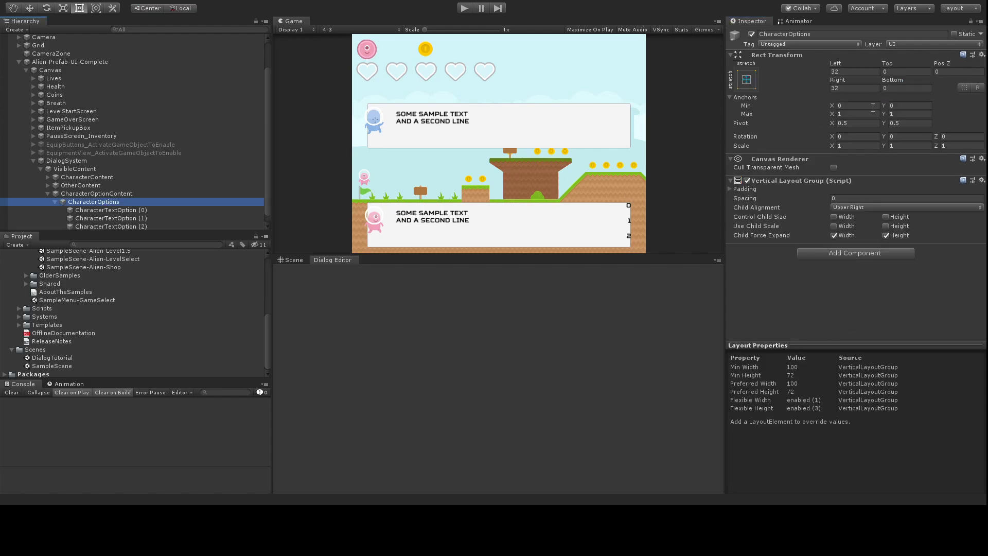
pyautogui.click(848, 88)
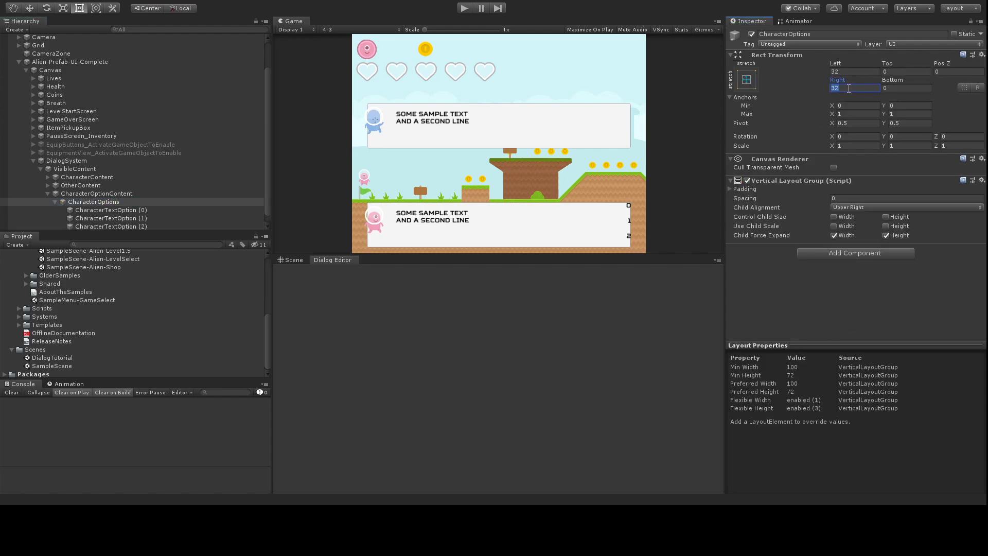
pyautogui.write('64')
pyautogui.click(130, 210)
pyautogui.keyDown('shift'); pyautogui.click(129, 227); pyautogui.keyUp('shift')
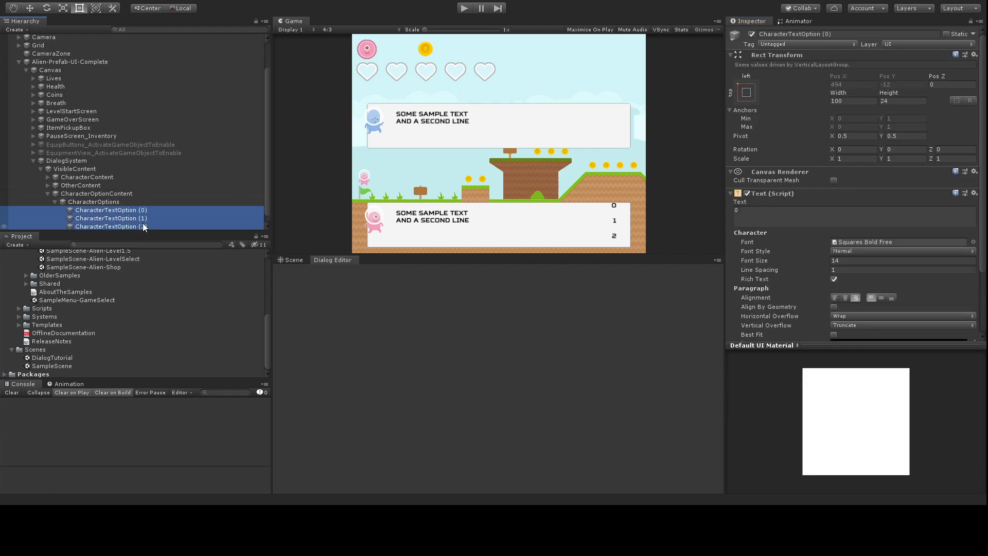
pyautogui.click(895, 102)
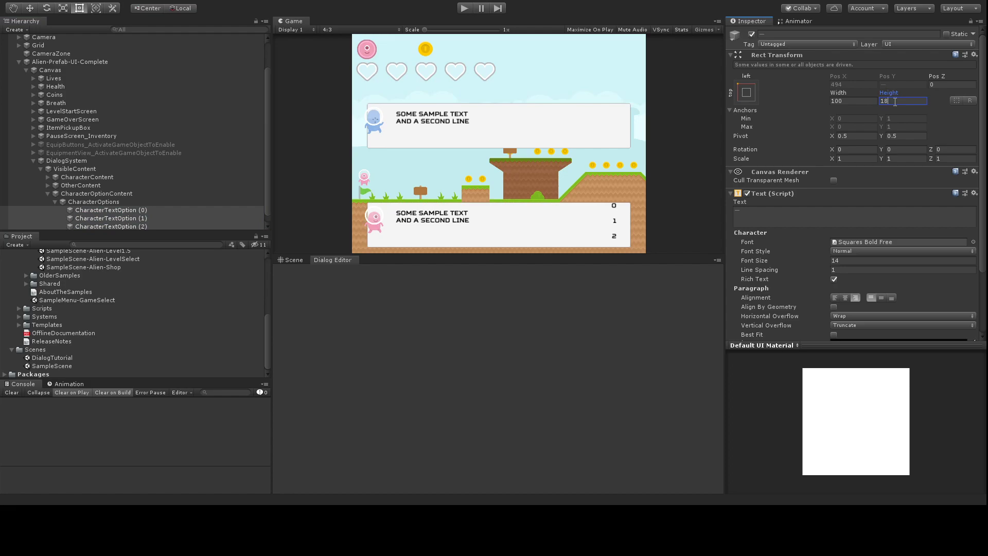
pyautogui.click(123, 200)
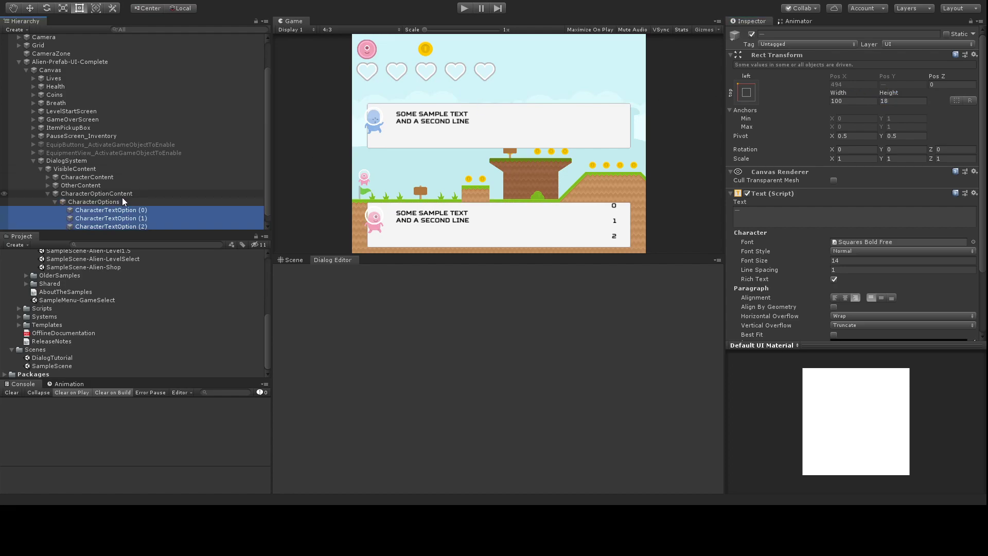
pyautogui.click(893, 101)
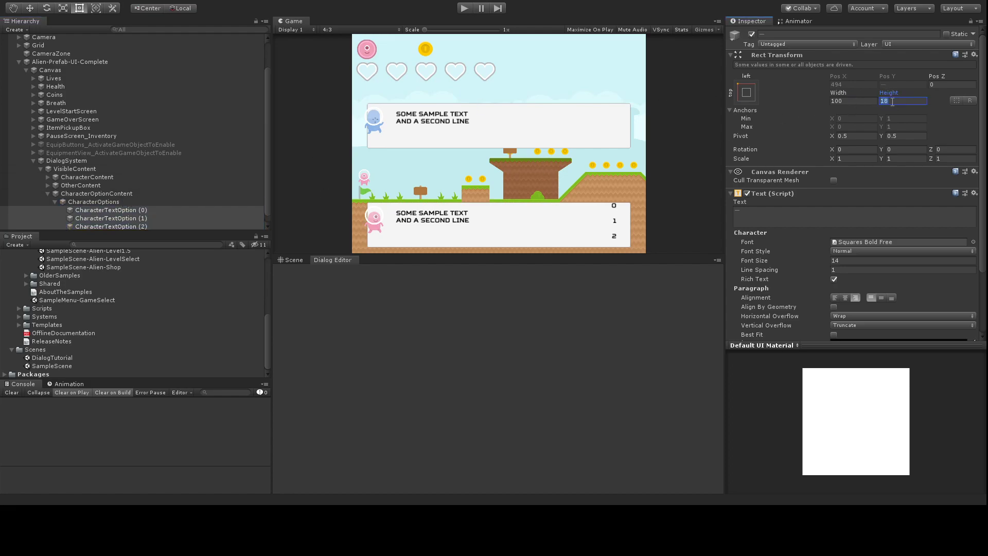
# Step: Set the CharacterOptions top inset to 12
pyautogui.click(151, 201)
pyautogui.click(899, 73)
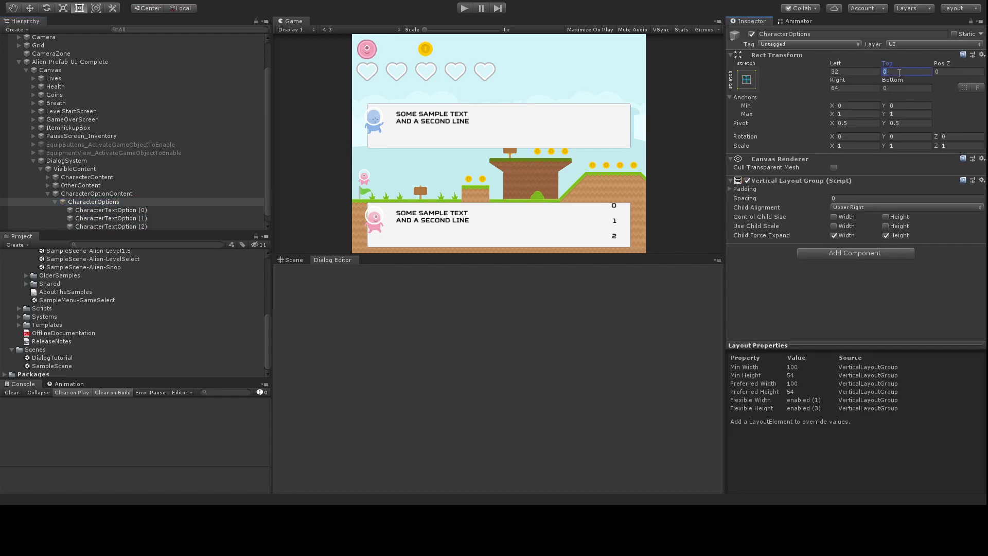
pyautogui.write('4')
pyautogui.press('BackSpace')
pyautogui.write('8')
pyautogui.press('BackSpace')
pyautogui.write('10')
pyautogui.press('BackSpace')
pyautogui.write('2')
# Step: Restore the accidentally deleted '2' label on CharacterTextOption (2)
pyautogui.click(156, 225)
pyautogui.press('BackSpace')
pyautogui.click(187, 226)
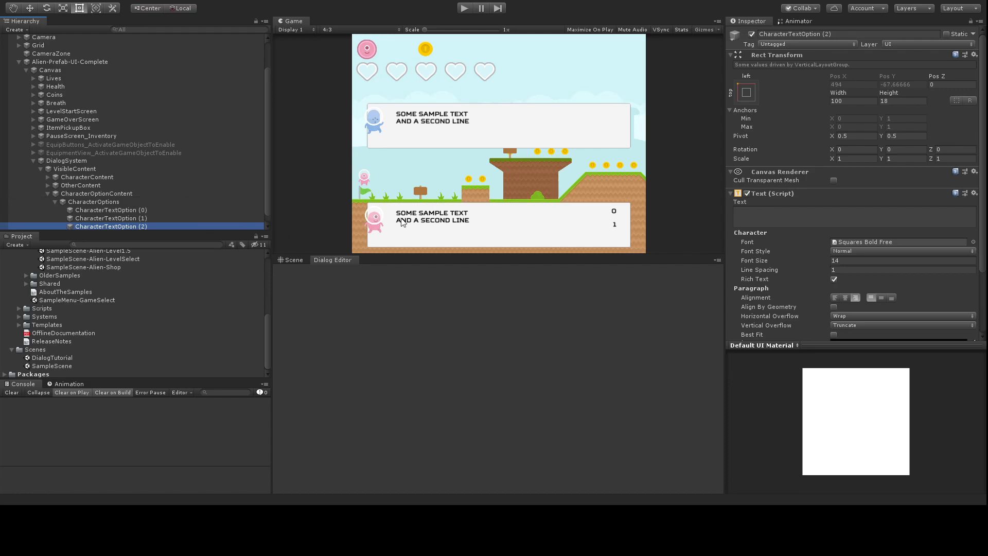
pyautogui.hotkey('ctrl', 'z')
pyautogui.click(92, 170)
# Step: Add a black Image at about 64% opacity to VisibleContent as the backdrop
pyautogui.click(843, 164)
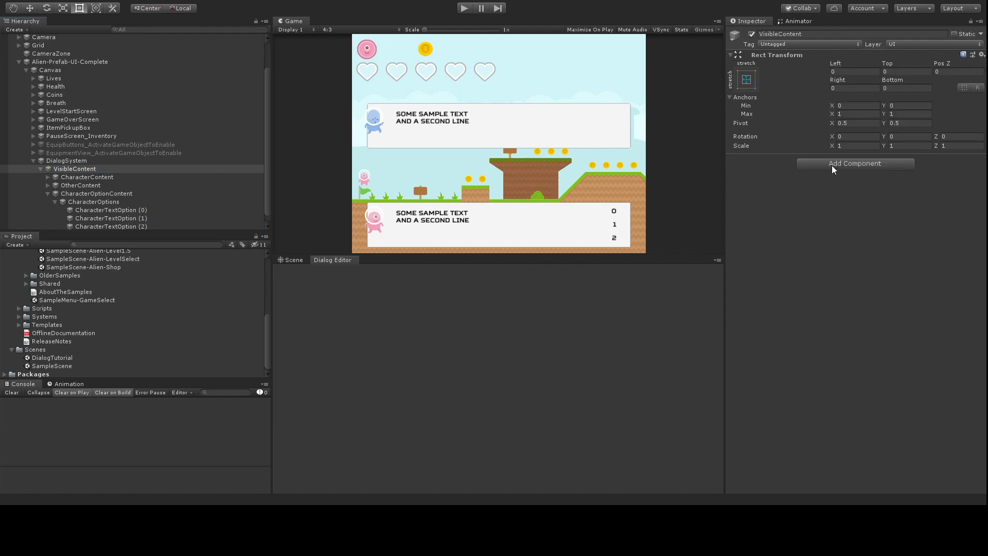
pyautogui.press('Return')
pyautogui.click(891, 201)
pyautogui.moveTo(55, 78); pyautogui.dragTo(36, 163)
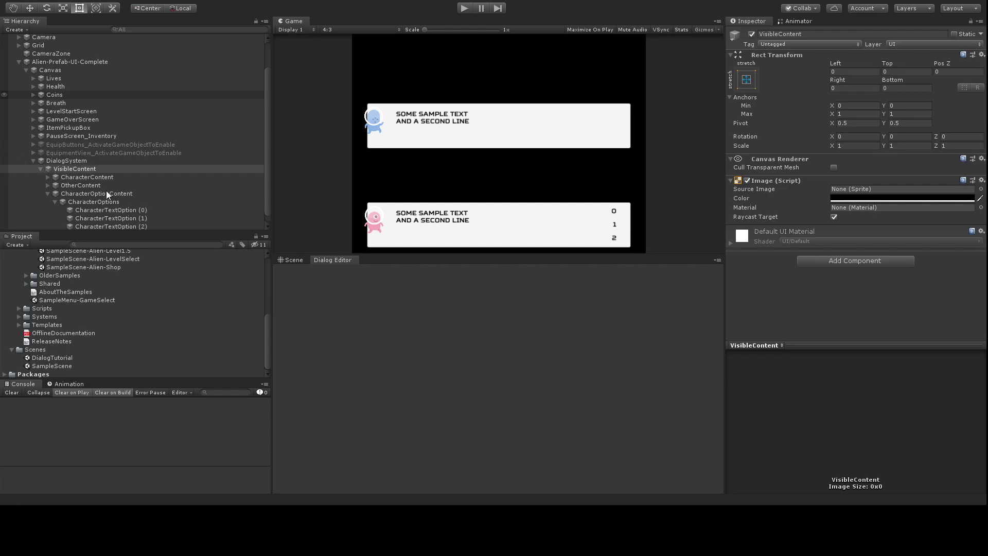
pyautogui.click(59, 186)
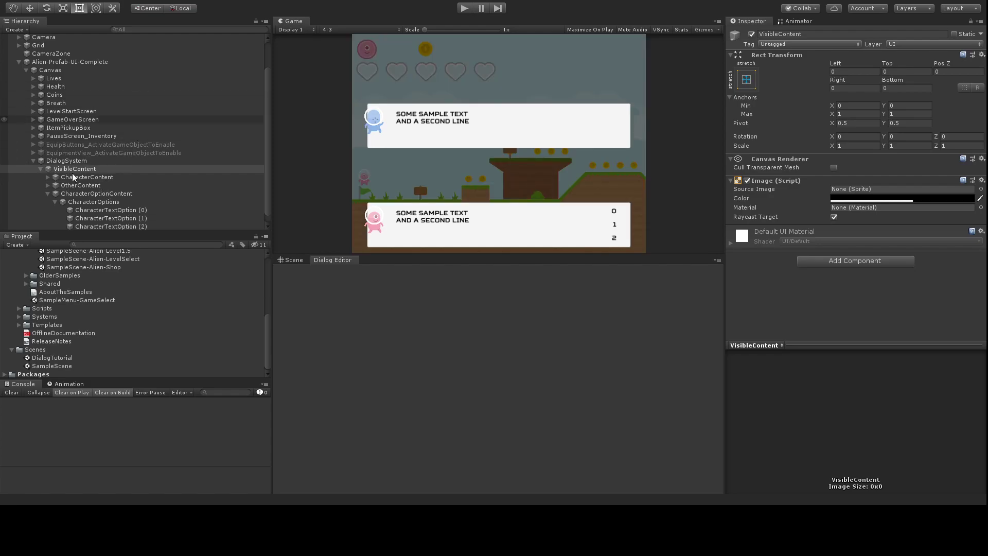
pyautogui.click(64, 186)
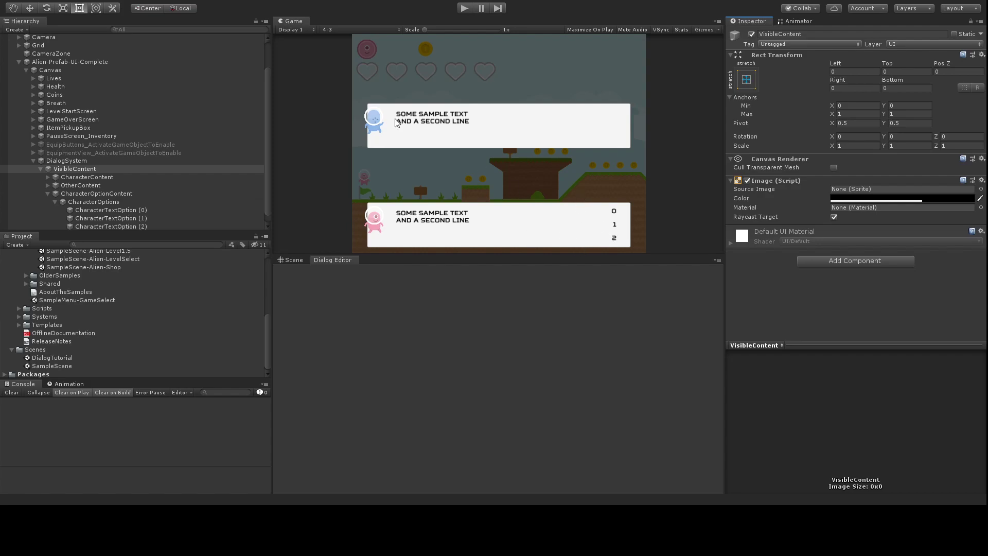
pyautogui.click(69, 161)
pyautogui.click(839, 164)
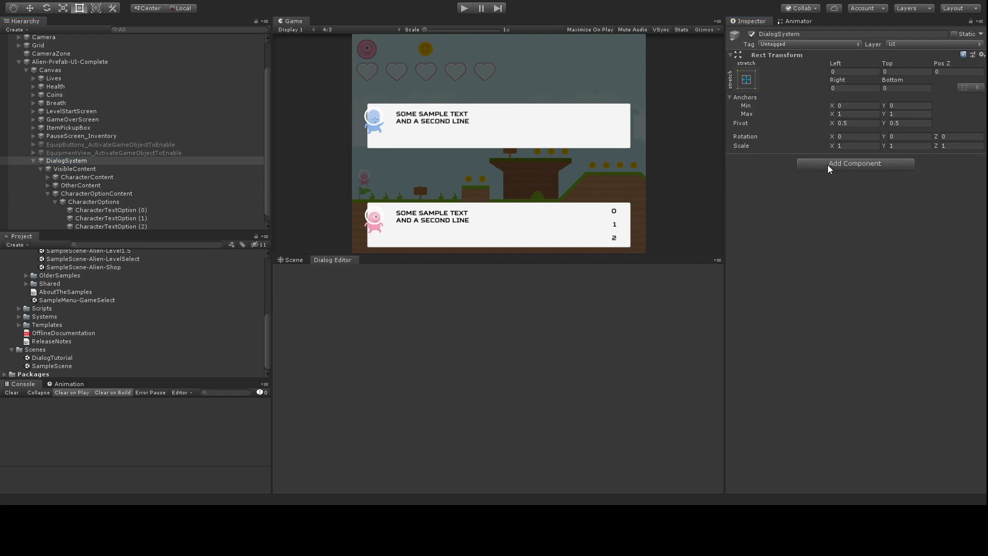
# Step: Add the Dialog System component and assign VisibleContent, CharacterContent, CharacterText and CharacterPortrait
pyautogui.press('Return')
pyautogui.moveTo(60, 171); pyautogui.dragTo(846, 239)
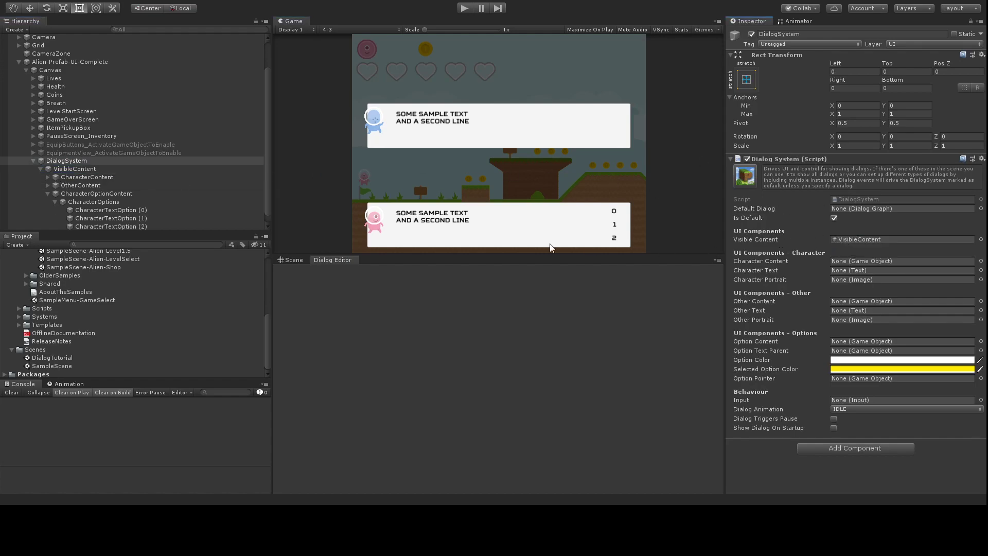
pyautogui.scroll(-1, 134, 169)
pyautogui.moveTo(78, 168); pyautogui.dragTo(859, 264)
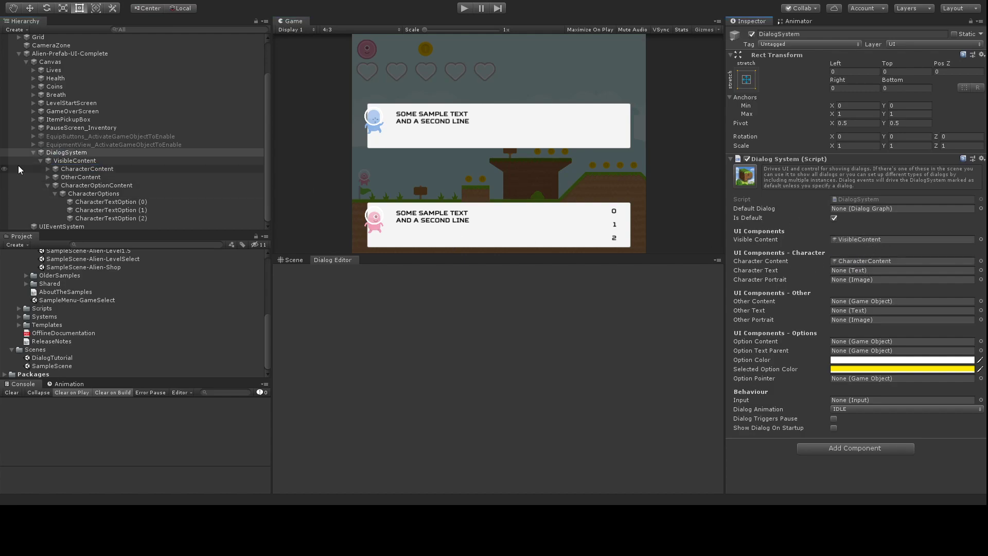
pyautogui.click(48, 169)
pyautogui.moveTo(103, 193); pyautogui.dragTo(874, 270)
pyautogui.moveTo(122, 186); pyautogui.dragTo(872, 280)
# Step: Assign OtherContent, OtherText and OtherPortrait, and set CharacterOptions as the option text parent
pyautogui.scroll(-1, 62, 175)
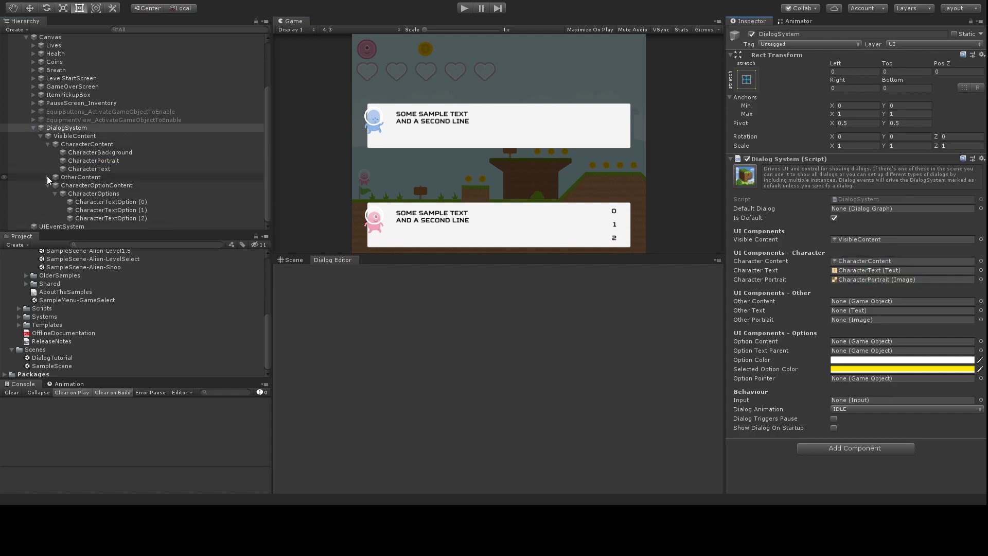
pyautogui.click(48, 177)
pyautogui.scroll(-1, 101, 169)
pyautogui.moveTo(86, 152); pyautogui.dragTo(875, 305)
pyautogui.moveTo(93, 177); pyautogui.dragTo(869, 311)
pyautogui.moveTo(82, 173); pyautogui.dragTo(867, 319)
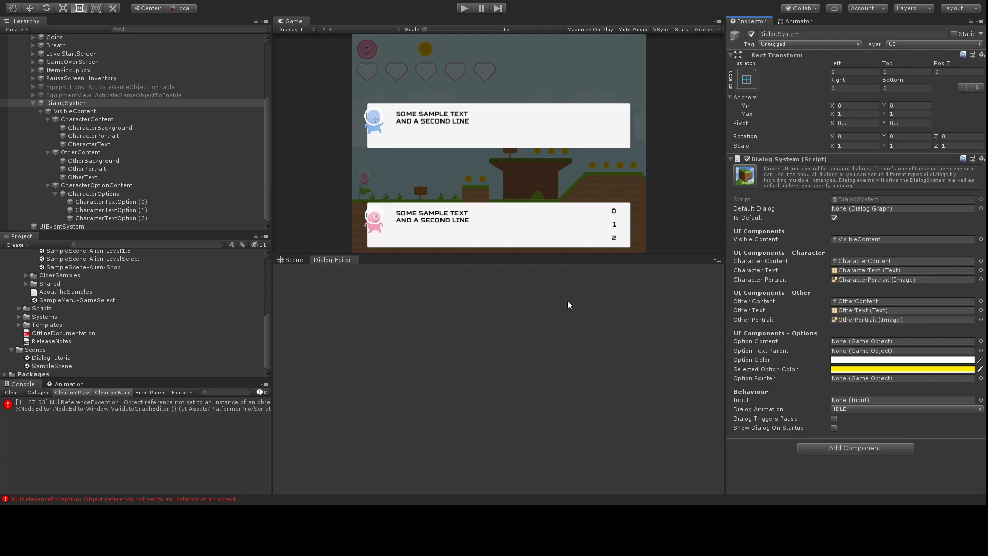
pyautogui.moveTo(86, 193); pyautogui.dragTo(864, 355)
# Step: Assign CharacterOptionContent as the Dialog System's Option Content
pyautogui.click(113, 196)
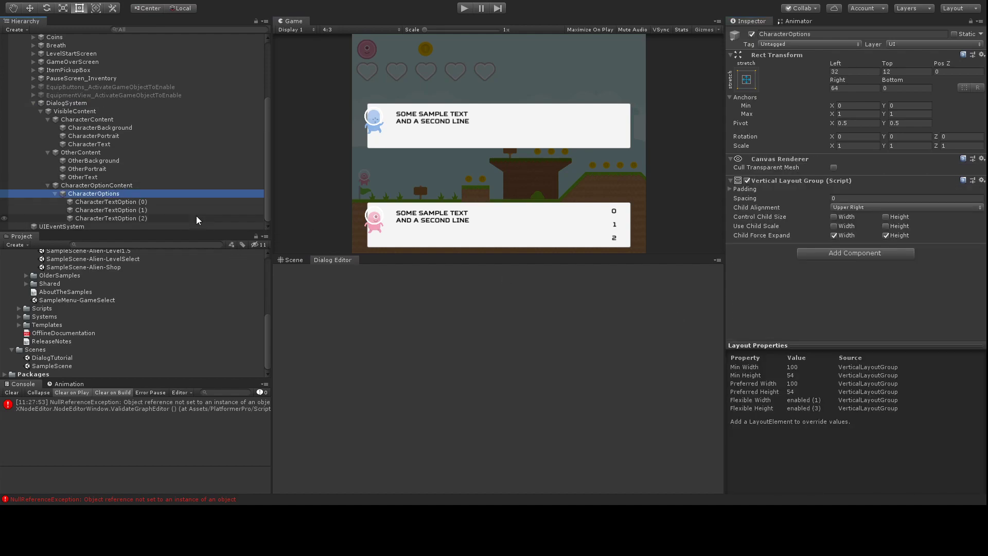
pyautogui.click(140, 207)
pyautogui.click(137, 201)
pyautogui.click(125, 184)
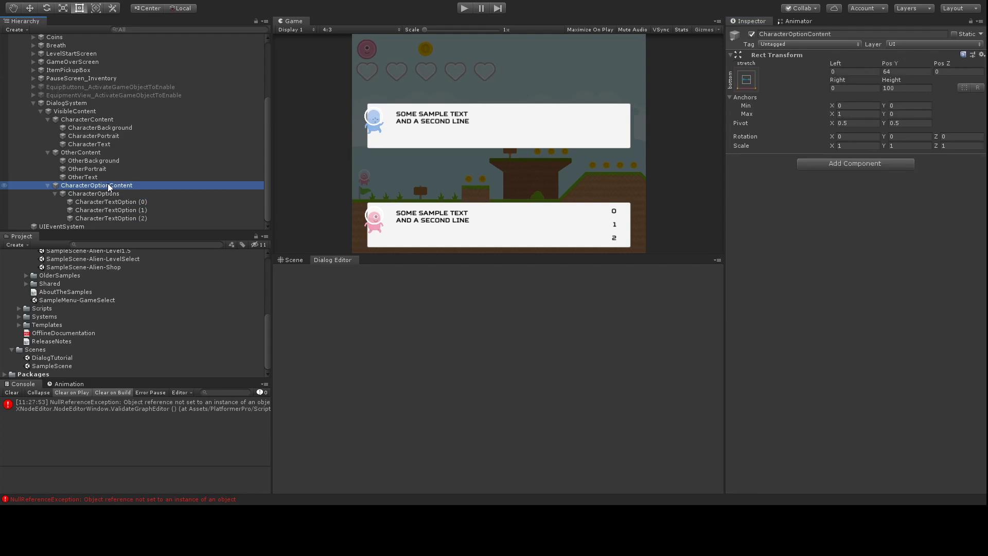
pyautogui.click(78, 103)
pyautogui.moveTo(97, 184); pyautogui.dragTo(879, 344)
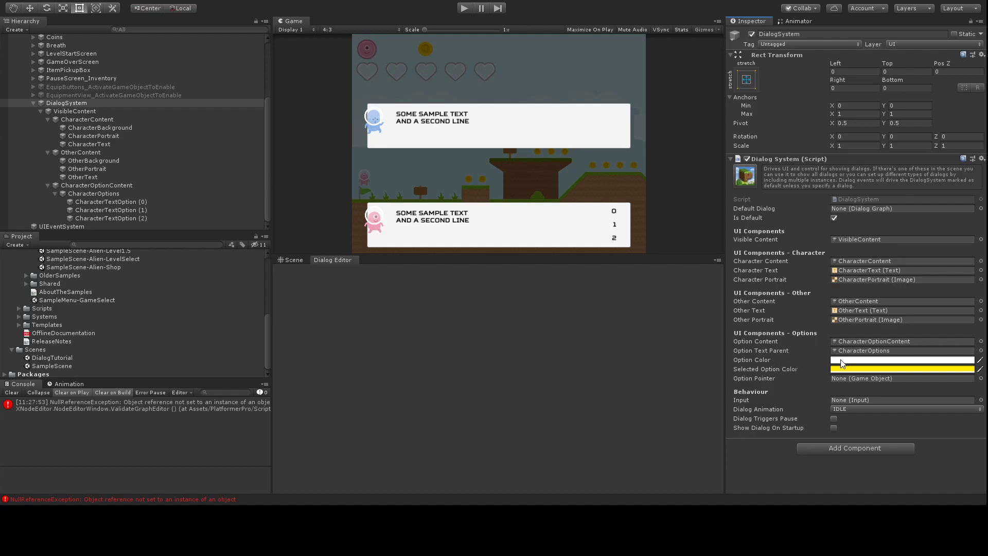
# Step: Set Option Color to black and Selected Option Color to red, and enable Show Dialog On Startup
pyautogui.moveTo(98, 100); pyautogui.dragTo(43, 75)
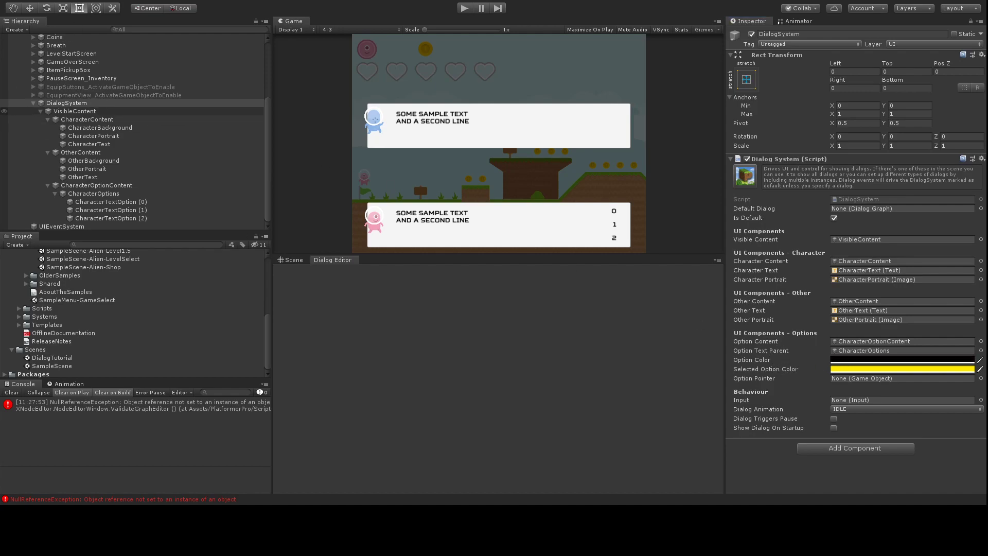
pyautogui.click(841, 369)
pyautogui.moveTo(71, 61); pyautogui.dragTo(122, 12)
pyautogui.moveTo(109, 66); pyautogui.dragTo(113, 68)
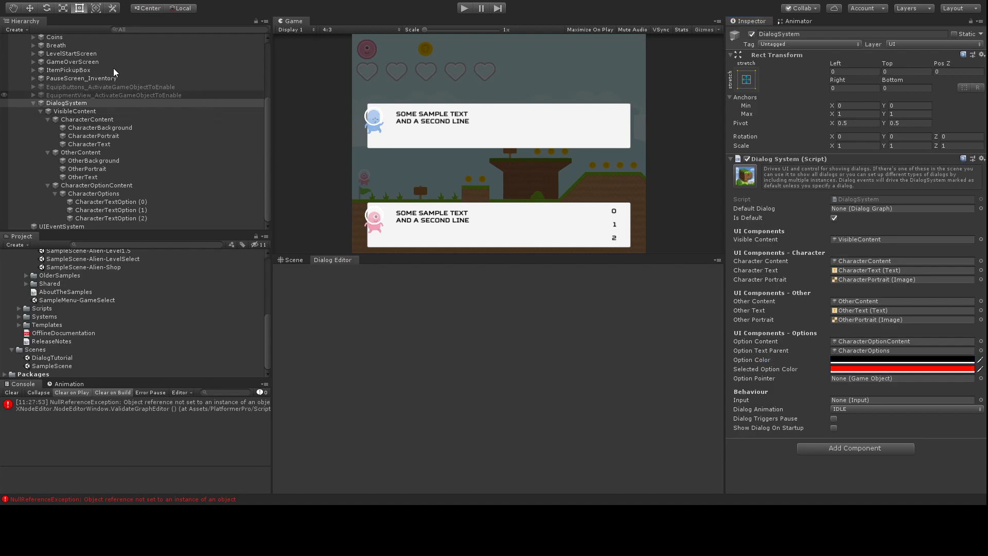
pyautogui.click(122, 11)
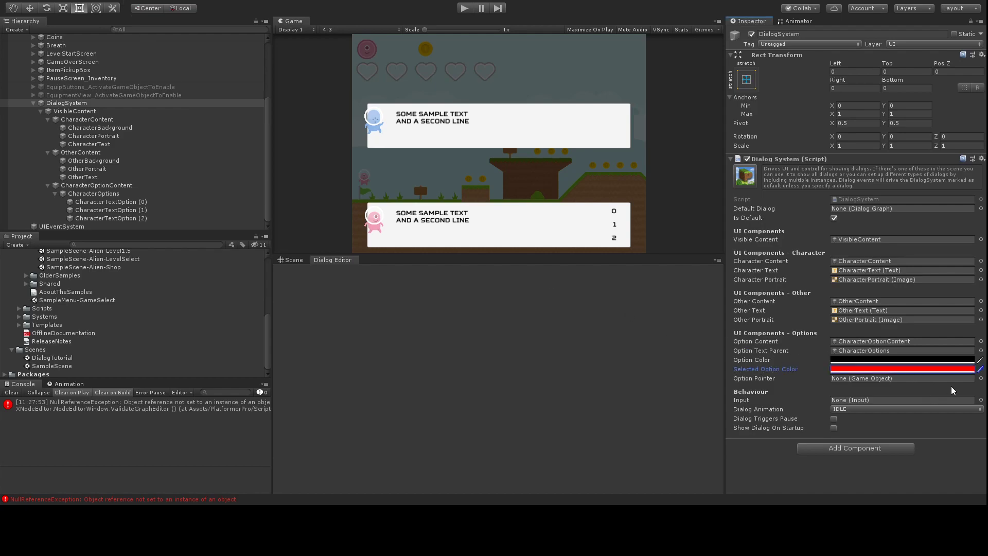
pyautogui.click(11, 392)
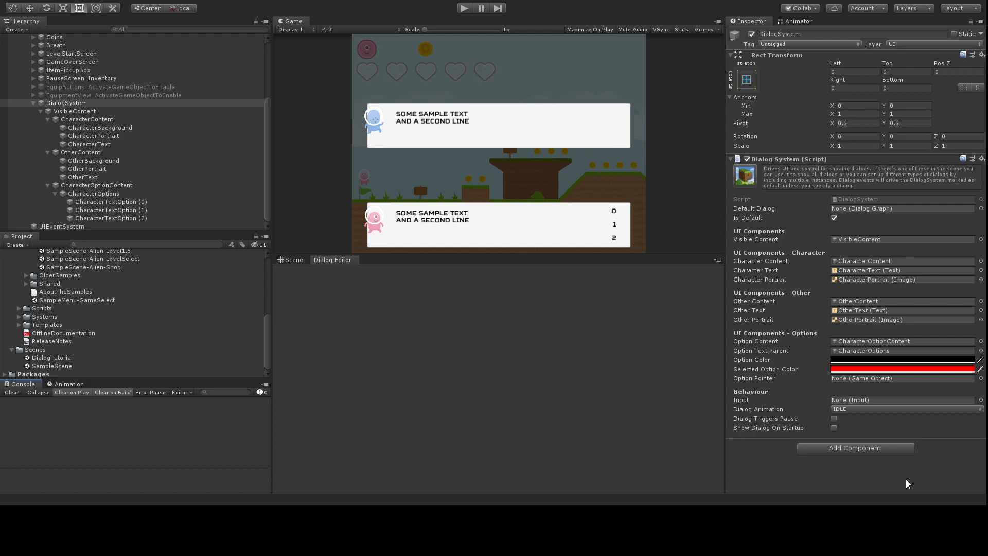
pyautogui.click(835, 428)
# Step: Create a Dialog Graph asset in the Scenes folder and rename it SampleDialog
pyautogui.click(36, 350)
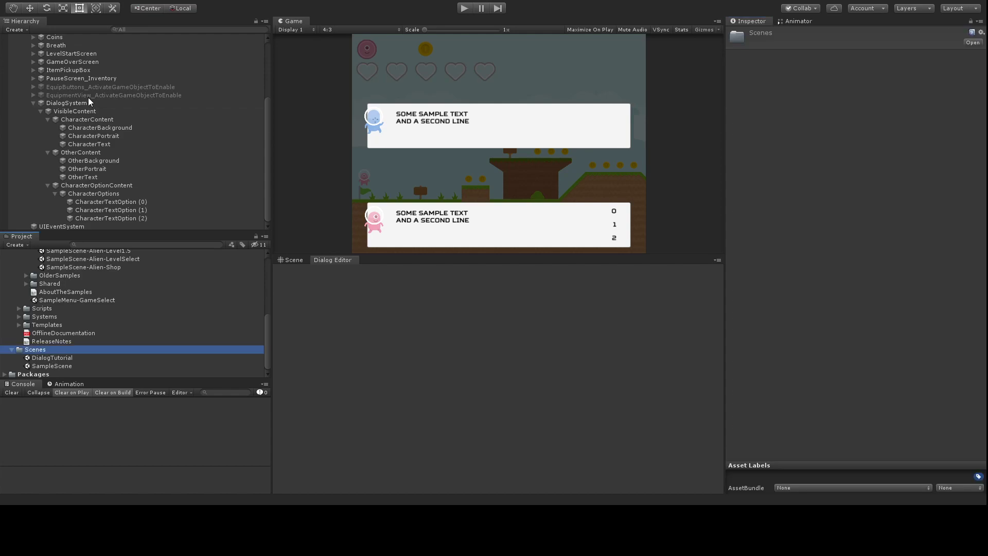
pyautogui.click(235, 62)
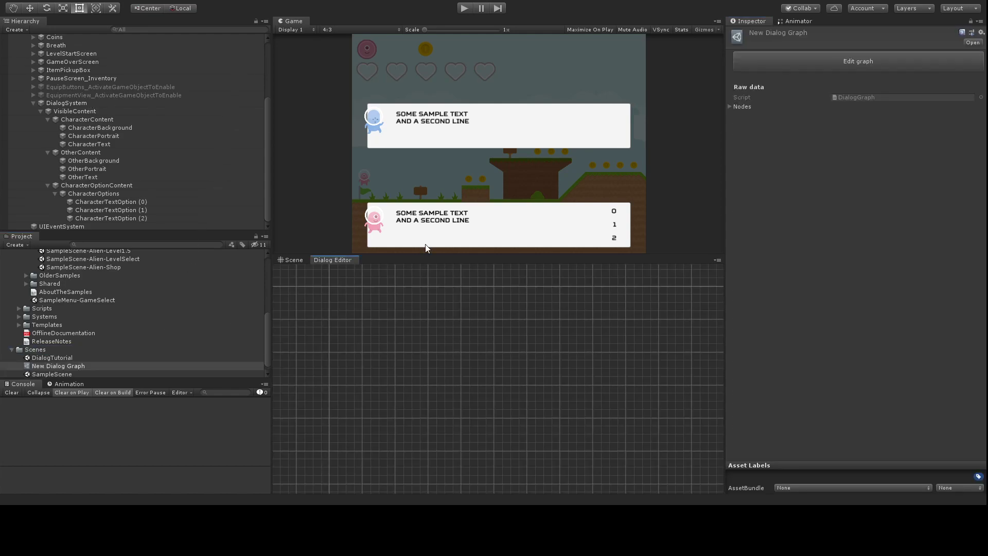
pyautogui.click(62, 365)
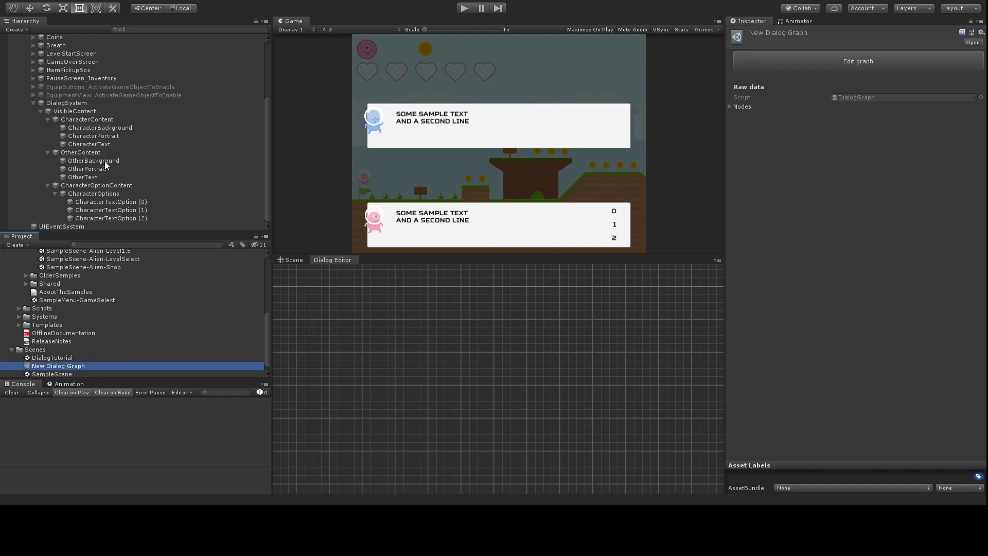
pyautogui.press('F2')
pyautogui.write('SampleDialog')
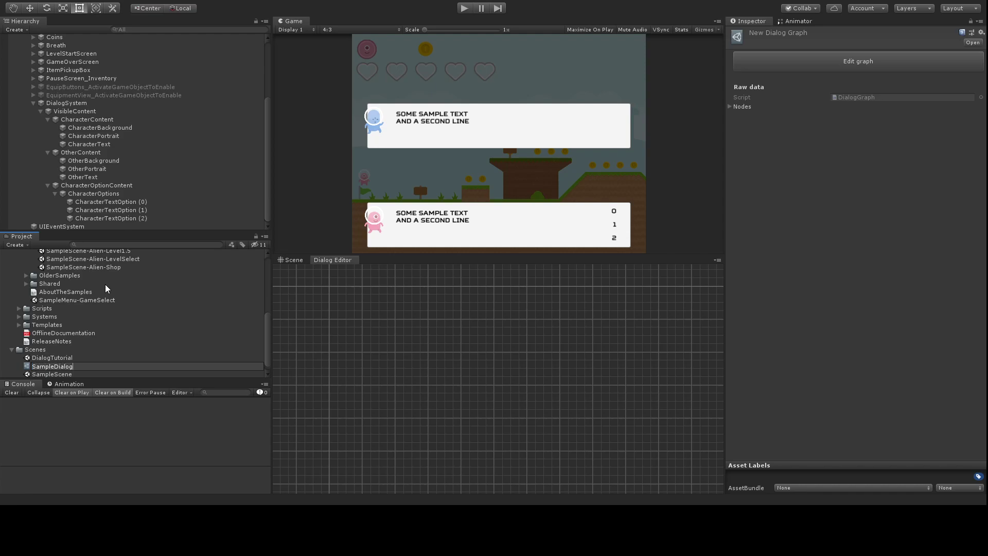
pyautogui.press('Return')
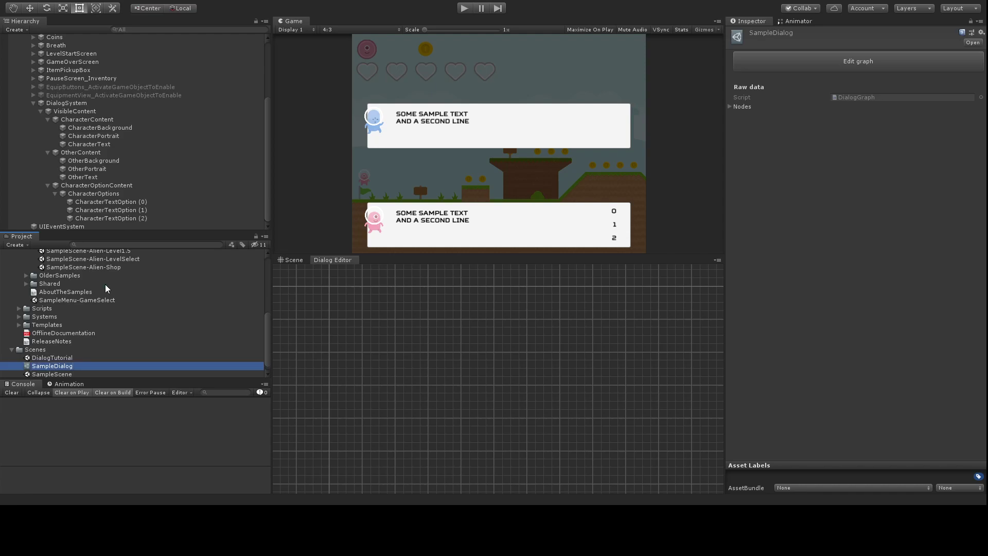
# Step: Add a Dialog Entry node and a Dialog Step reading 'Blue is the best!' with Is Character off
pyautogui.click(334, 318)
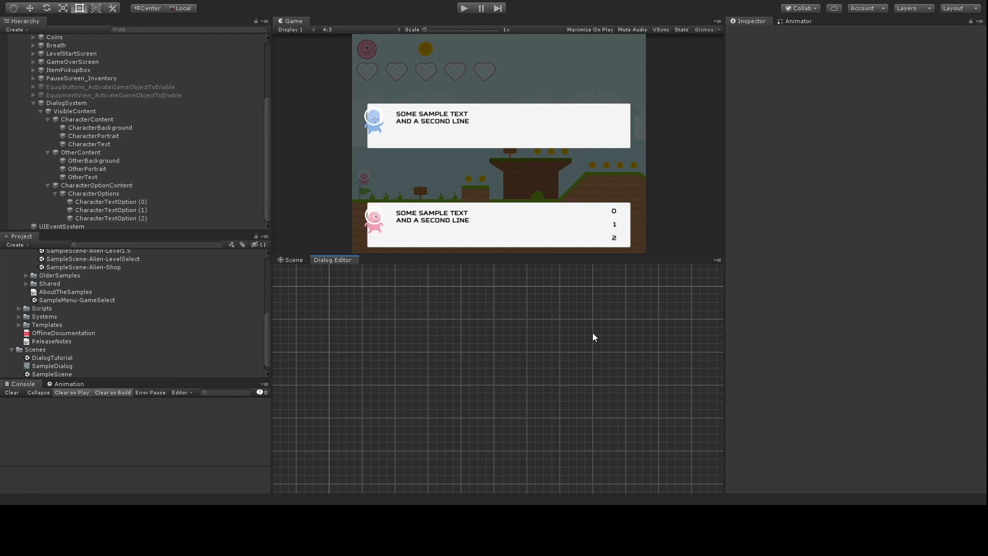
pyautogui.moveTo(486, 339); pyautogui.dragTo(334, 283)
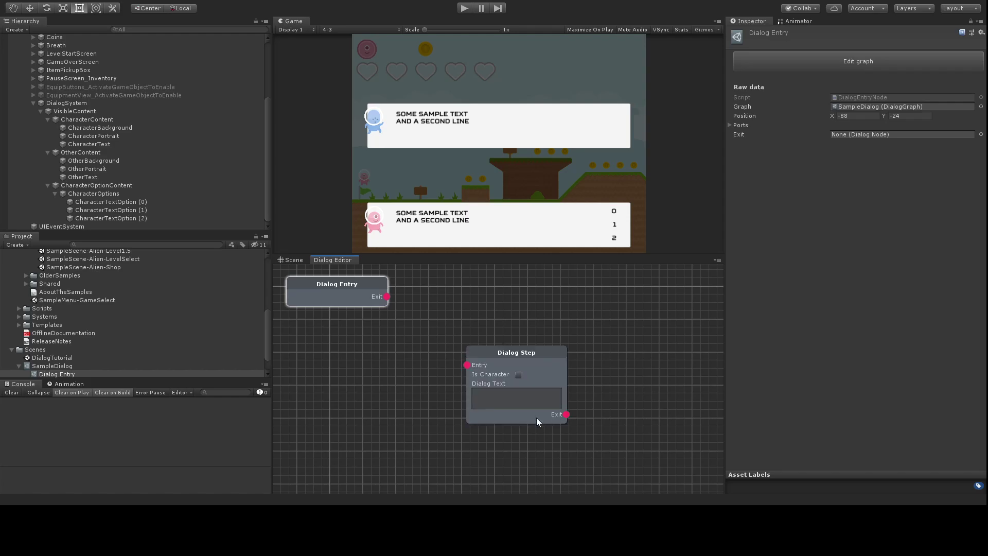
pyautogui.moveTo(520, 349); pyautogui.dragTo(501, 315)
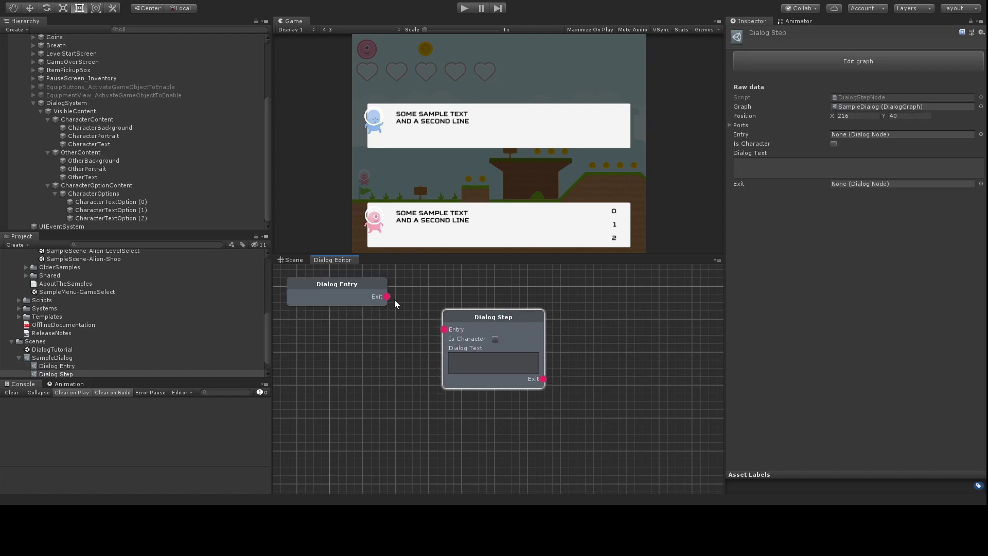
pyautogui.click(488, 360)
pyautogui.write('Blue is the best!')
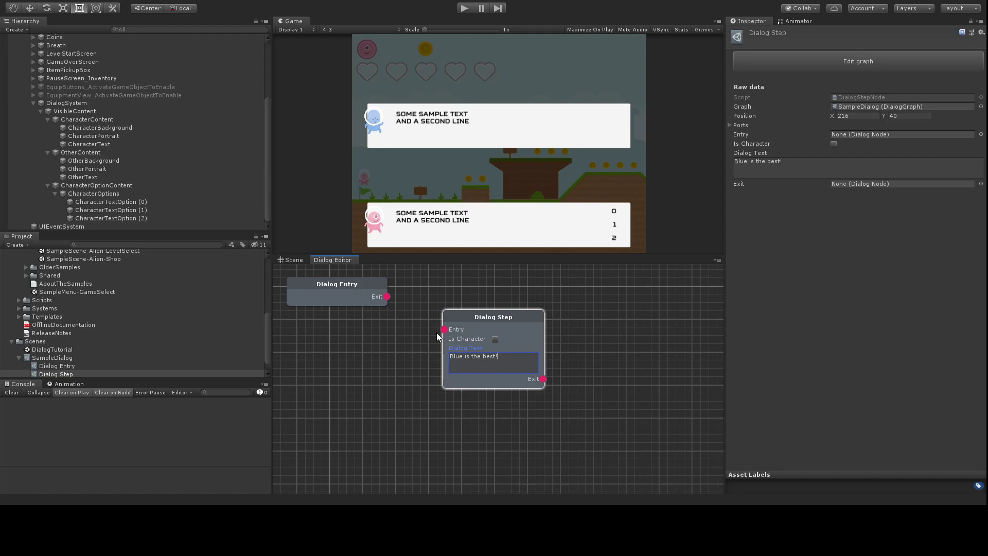
pyautogui.click(494, 338)
# Step: Connect the Dialog Entry's Exit to the Dialog Step's Entry
pyautogui.moveTo(387, 296); pyautogui.dragTo(406, 308)
pyautogui.moveTo(440, 331); pyautogui.dragTo(444, 329)
pyautogui.click(451, 421)
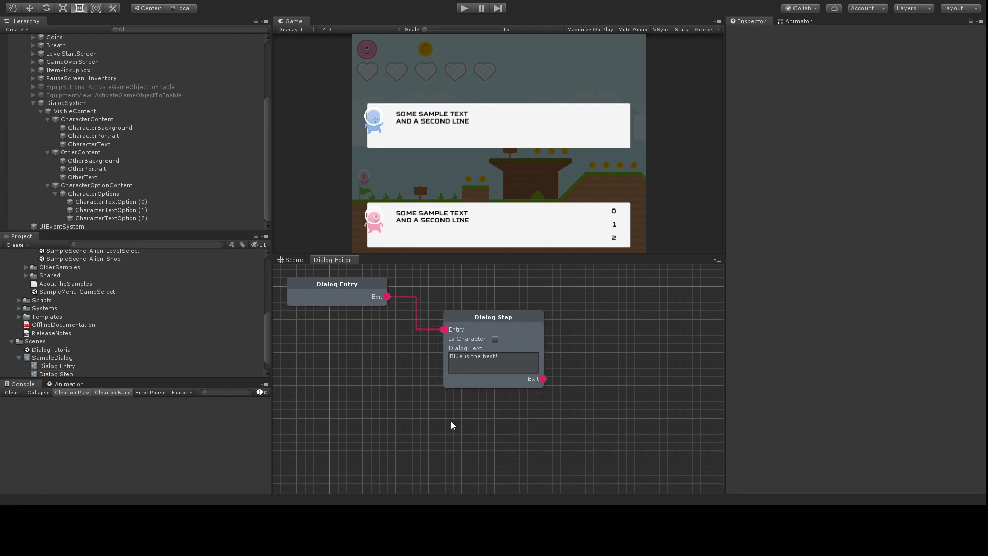
# Step: Add a second Dialog Step after the first, with Is Character on, reading 'I'm not so sure'
pyautogui.click(322, 291)
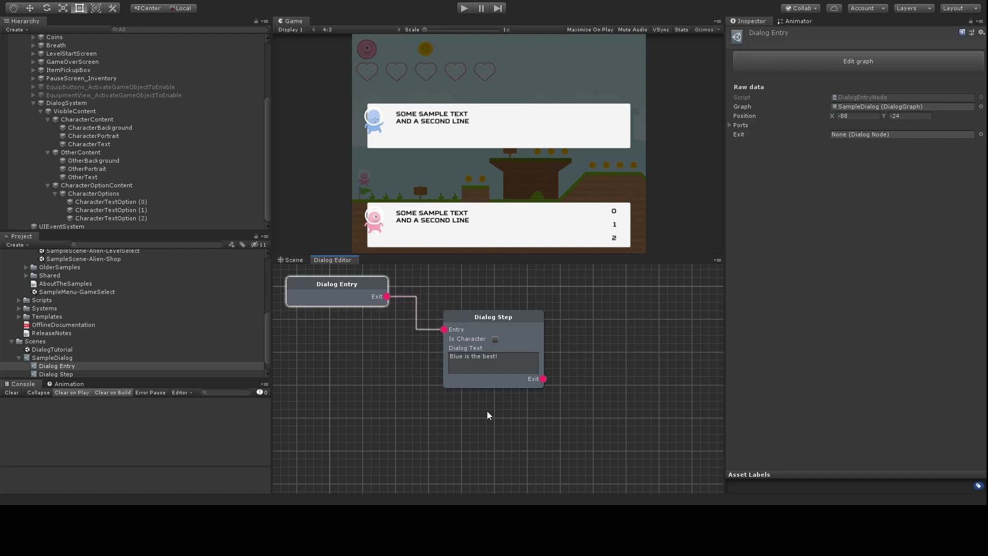
pyautogui.click(521, 412)
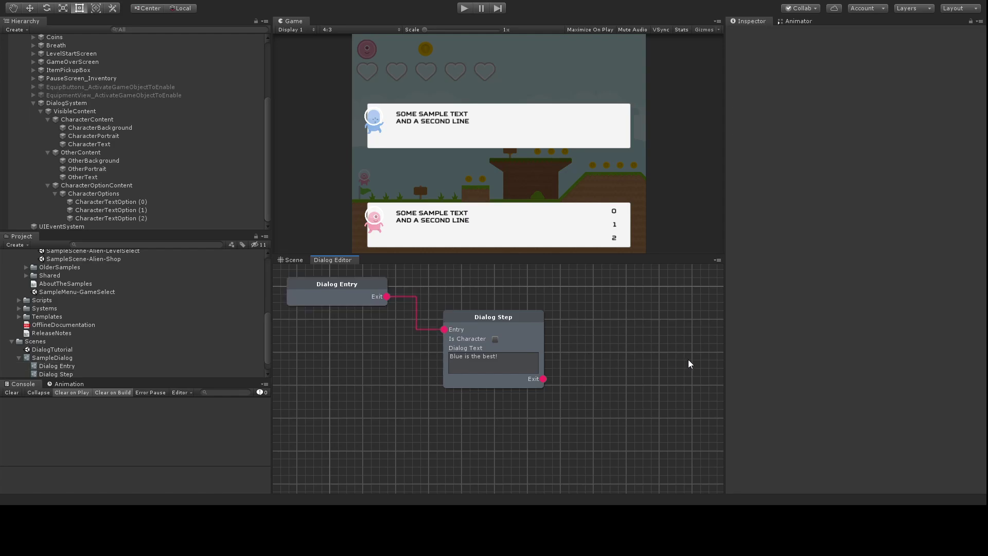
pyautogui.moveTo(643, 360); pyautogui.dragTo(640, 311)
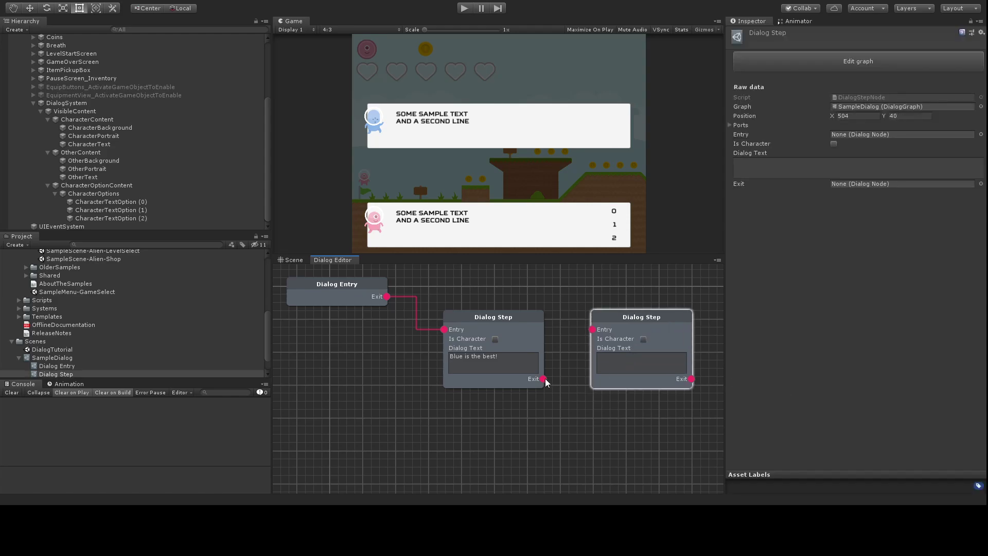
pyautogui.moveTo(543, 378); pyautogui.dragTo(592, 329)
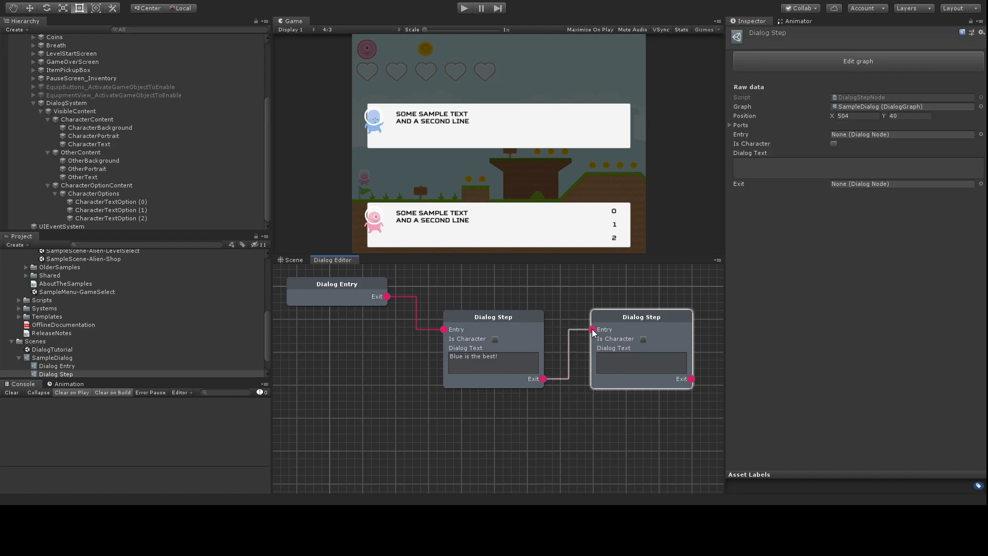
pyautogui.click(644, 339)
pyautogui.click(645, 362)
pyautogui.write("I'm not so sure!")
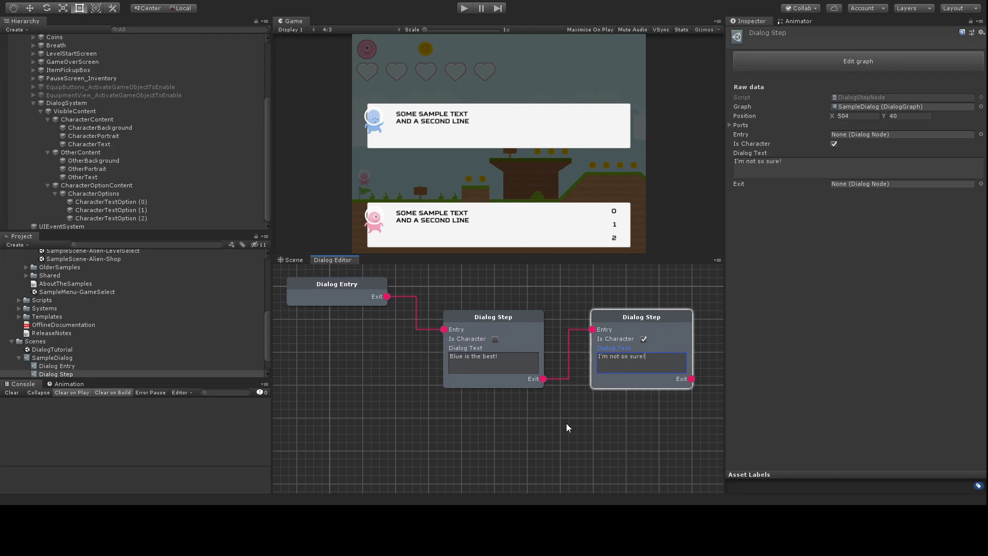
pyautogui.click(566, 424)
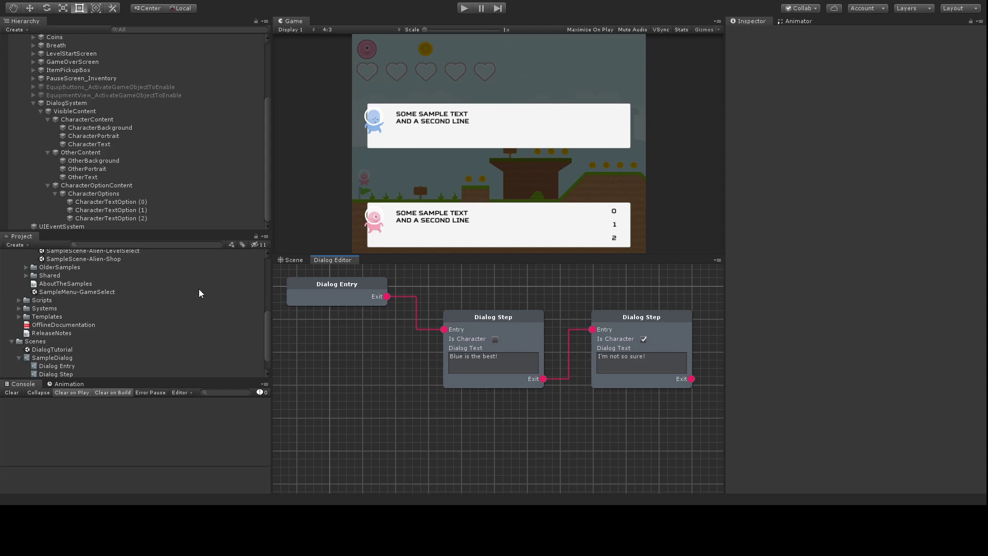
# Step: Set SampleDialog as DialogSystem's Default Dialog and enter play mode
pyautogui.click(68, 103)
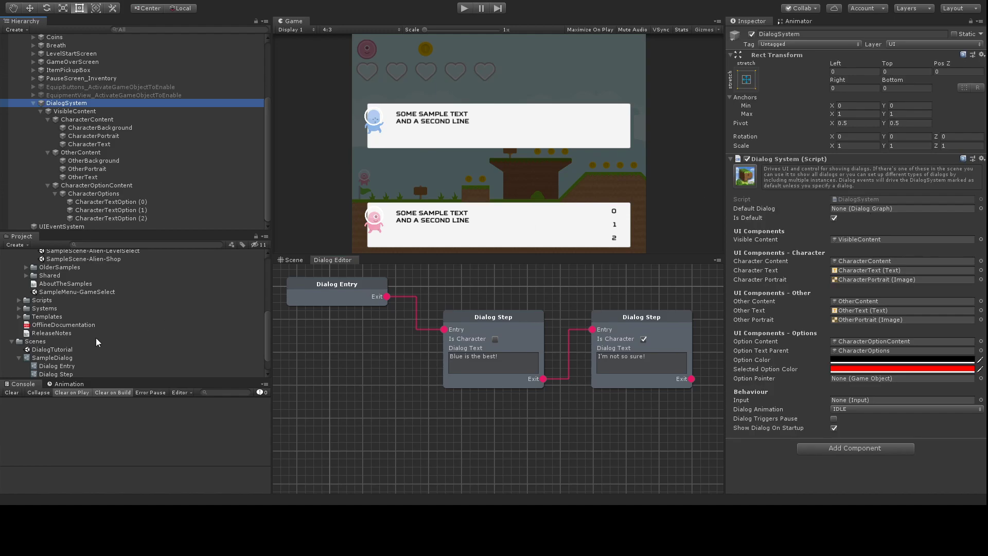
pyautogui.moveTo(50, 359); pyautogui.dragTo(846, 211)
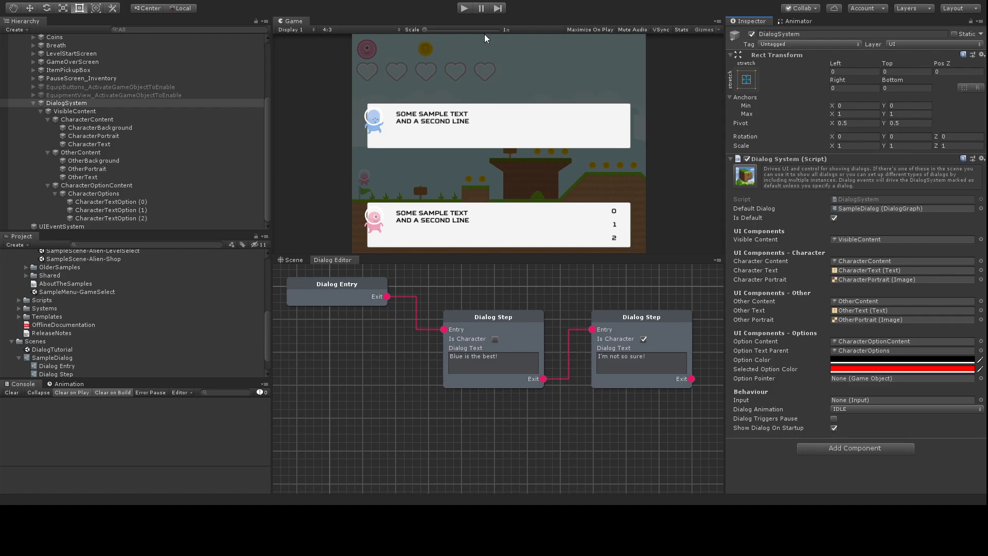
pyautogui.click(462, 8)
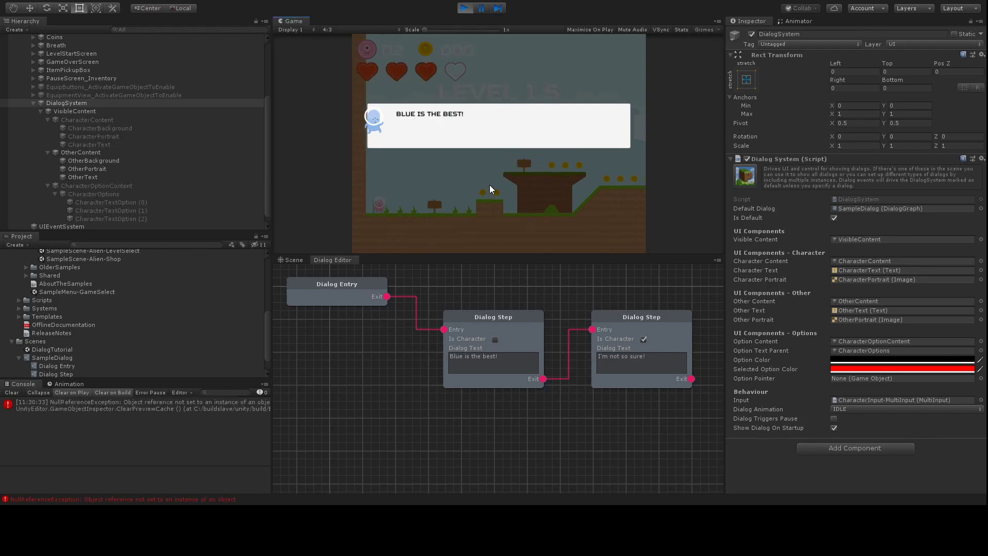
# Step: Advance past both dialog lines with Space to close the dialog, then stop play mode
pyautogui.press('space')
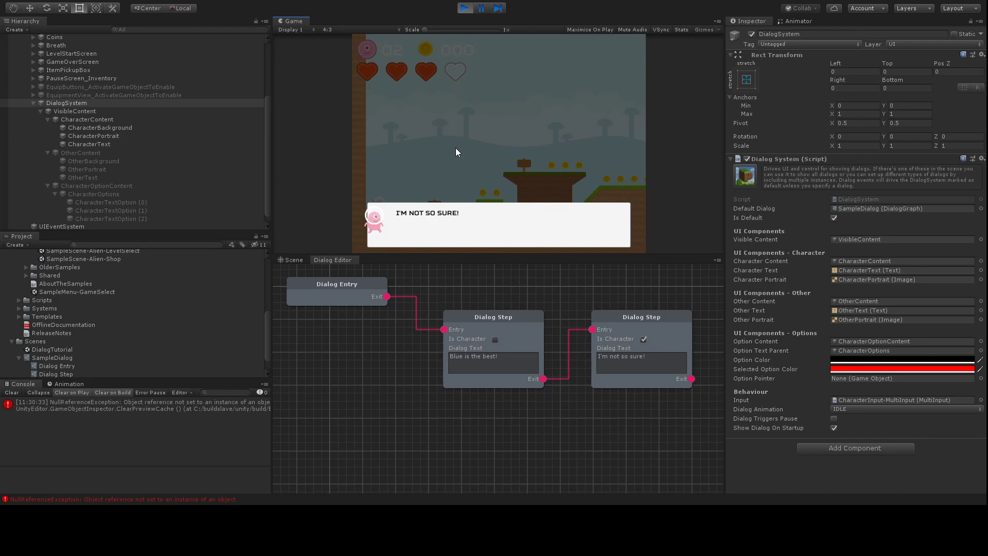
pyautogui.press('space')
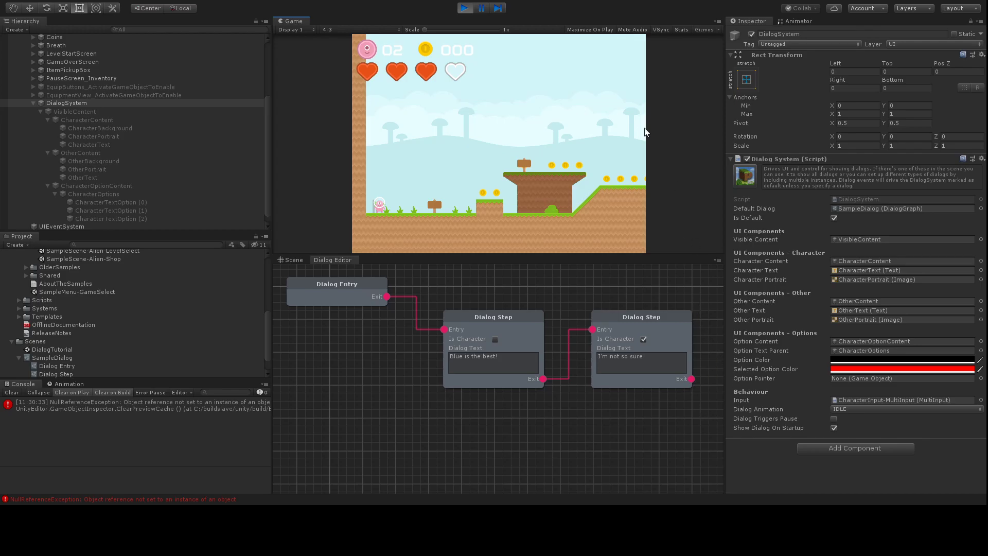
pyautogui.click(464, 8)
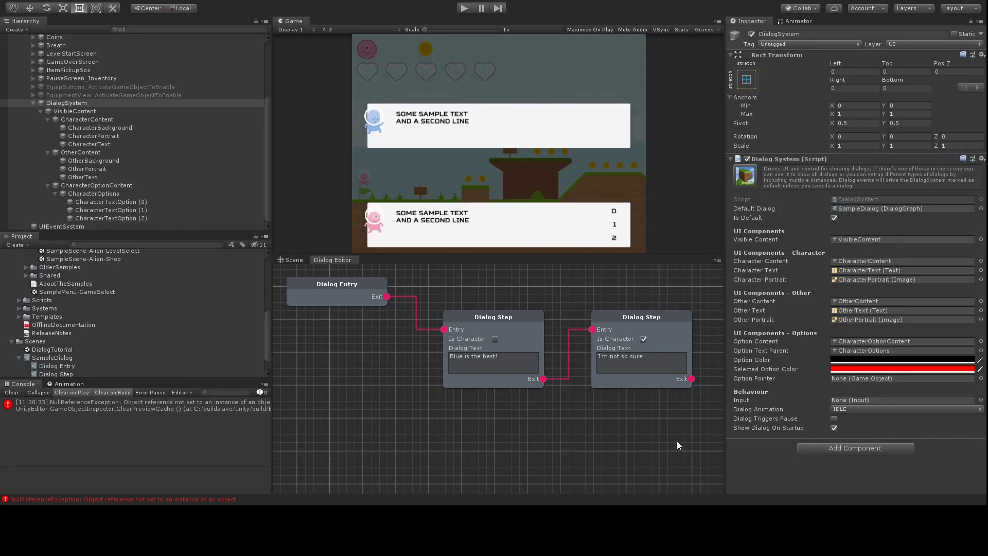
# Step: Add a Dialog Option node with two empty choices in its Options list
pyautogui.moveTo(399, 415); pyautogui.dragTo(399, 414, button='middle')
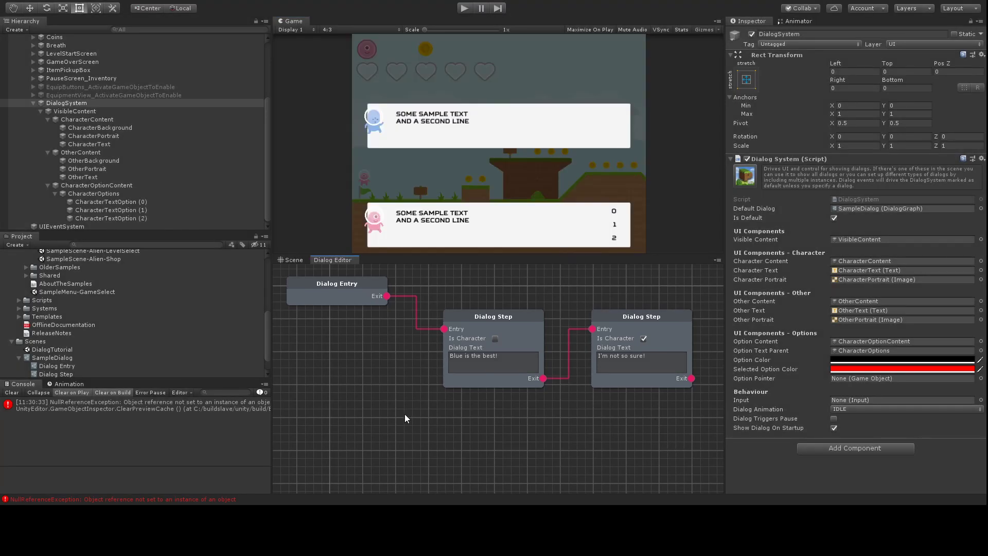
pyautogui.click(713, 459)
pyautogui.moveTo(582, 437); pyautogui.dragTo(553, 414)
pyautogui.scroll(-2, 551, 409)
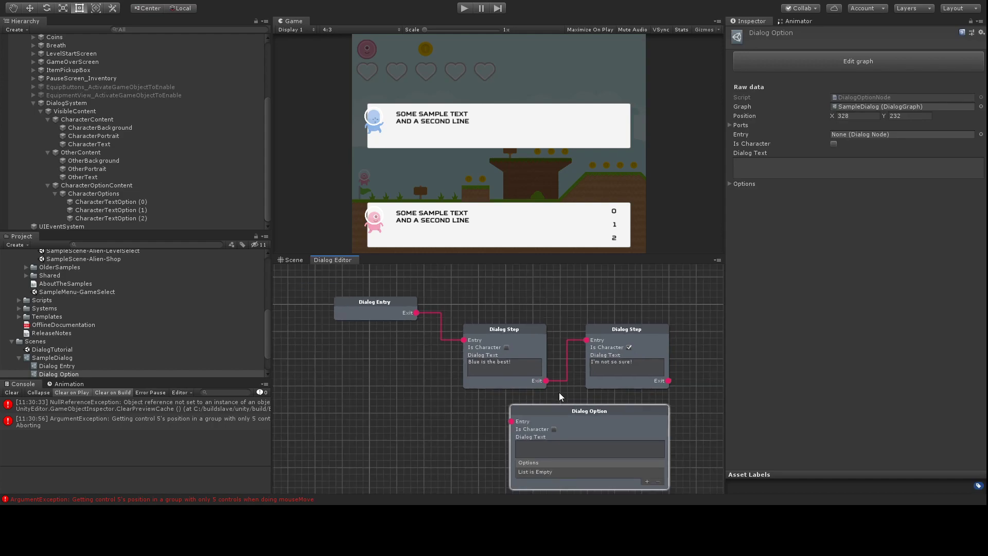
pyautogui.moveTo(459, 424); pyautogui.dragTo(424, 383, button='middle')
pyautogui.click(606, 430)
pyautogui.click(605, 430)
# Step: Set the Dialog Option's line to "I'm not so sure..." by pasting the earlier text
pyautogui.click(491, 399)
pyautogui.moveTo(598, 313); pyautogui.dragTo(537, 308)
pyautogui.hotkey('ctrl', 'c')
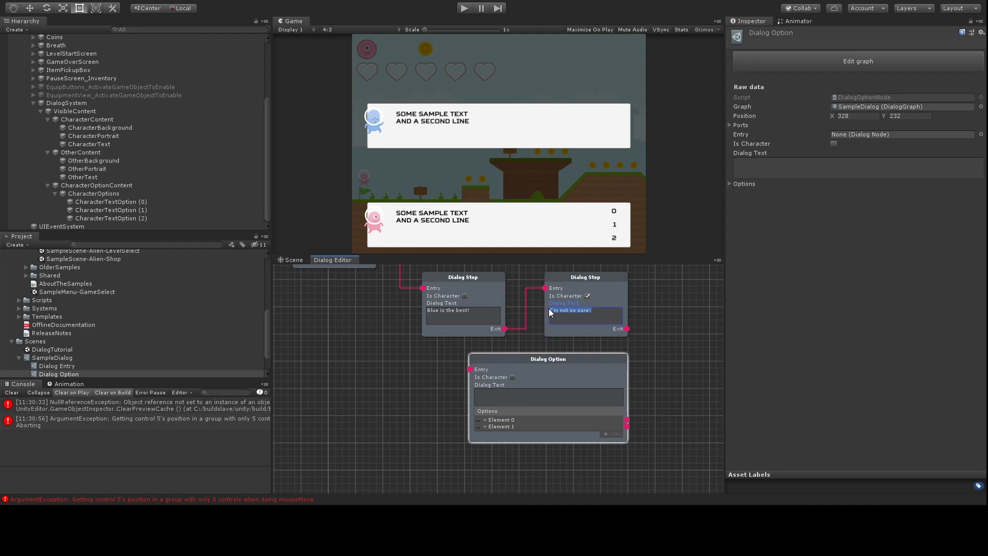
pyautogui.click(498, 397)
pyautogui.hotkey('ctrl', 'v')
pyautogui.write('...')
# Step: Fill the choices with "actually blue IS the best" and "I tink Pink is best"
pyautogui.click(486, 419)
pyautogui.click(526, 427)
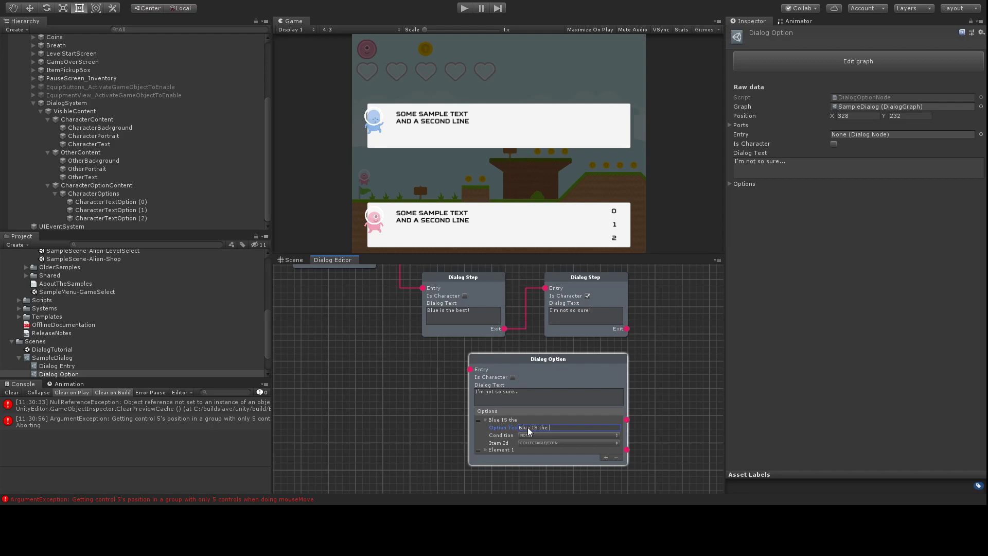
pyautogui.press('Home')
pyautogui.write('actuallyb')
pyautogui.press('Left')
pyautogui.click(493, 449)
pyautogui.click(534, 456)
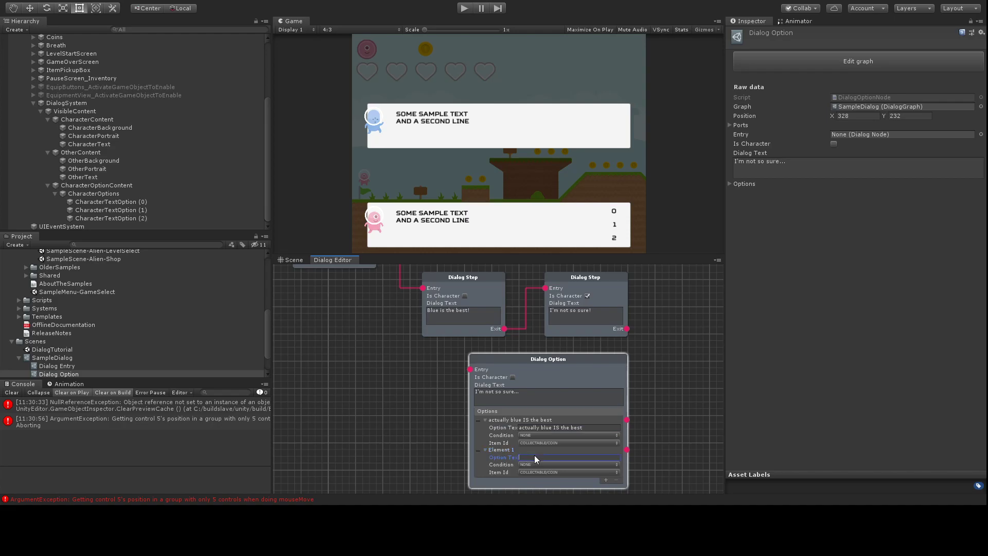
pyautogui.write('I tink Pink is best')
# Step: Route the first step into the Dialog Option and the blue choice to a 'Correct!' step, Is Character off
pyautogui.moveTo(505, 329); pyautogui.dragTo(470, 369)
pyautogui.moveTo(573, 276); pyautogui.dragTo(681, 345)
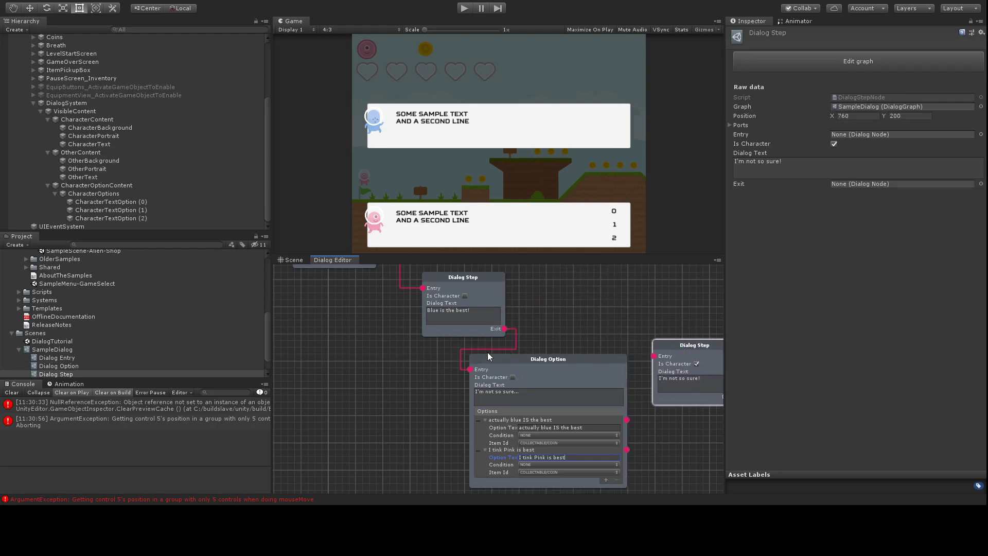
pyautogui.moveTo(441, 277); pyautogui.dragTo(475, 264)
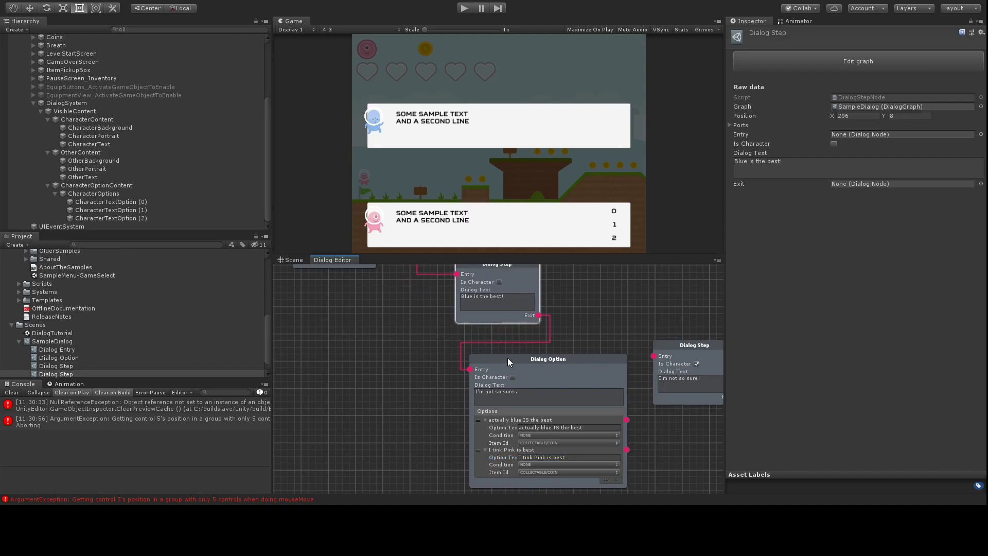
pyautogui.moveTo(507, 357); pyautogui.dragTo(501, 353)
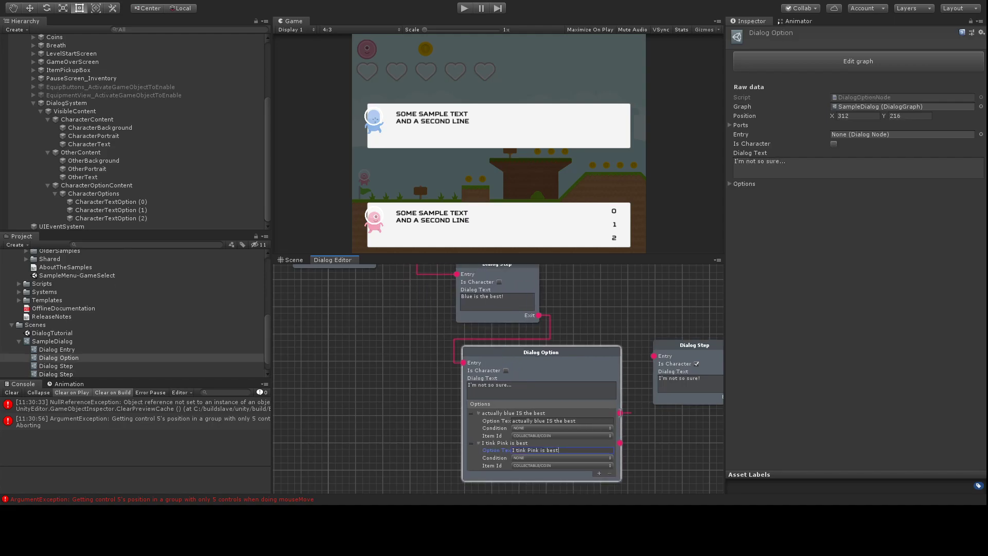
pyautogui.moveTo(641, 382); pyautogui.dragTo(653, 356)
pyautogui.click(684, 381)
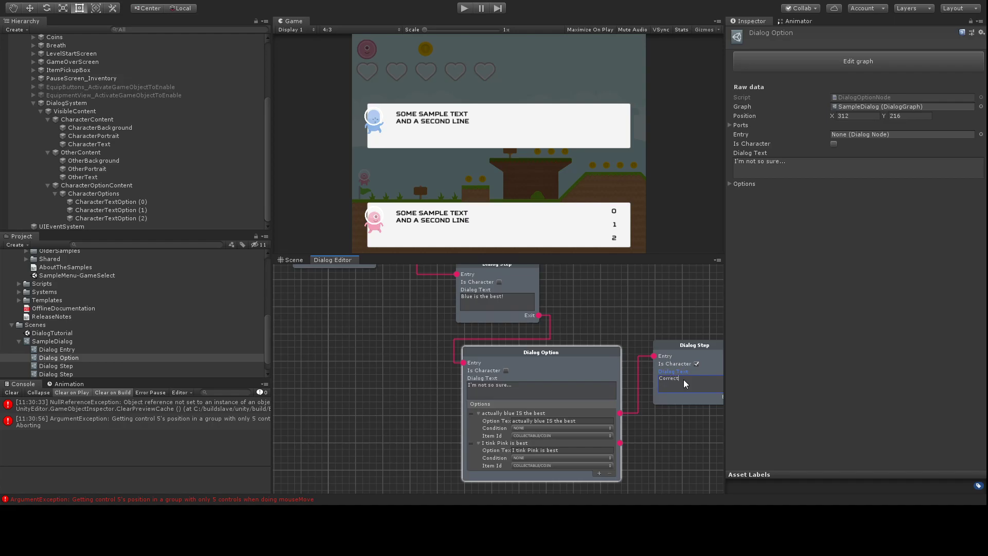
pyautogui.click(696, 364)
# Step: Duplicate the Correct! step as a 'Wrong!' step for the pink choice and clear the console
pyautogui.moveTo(666, 439); pyautogui.dragTo(675, 345, button='middle')
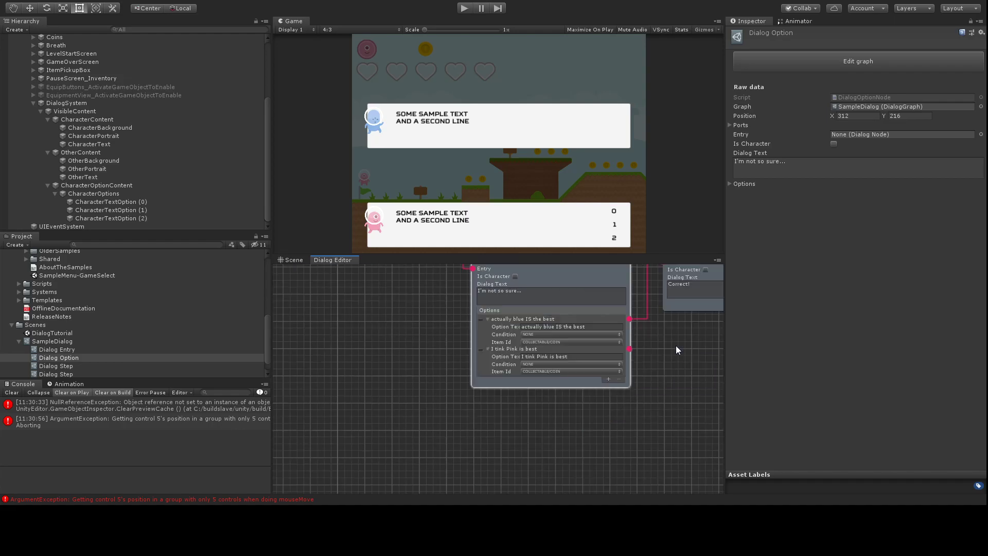
pyautogui.moveTo(628, 412); pyautogui.dragTo(451, 462, button='middle')
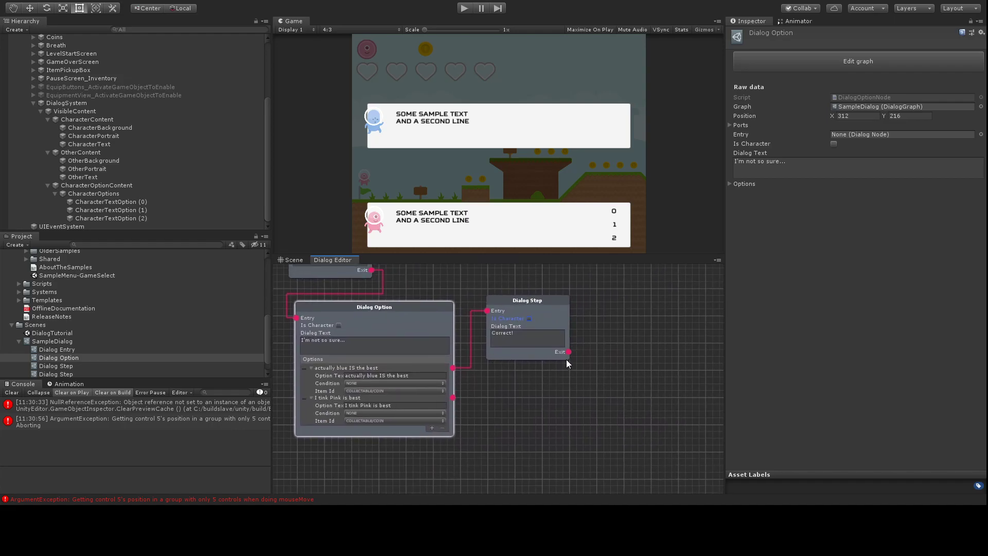
pyautogui.click(536, 312)
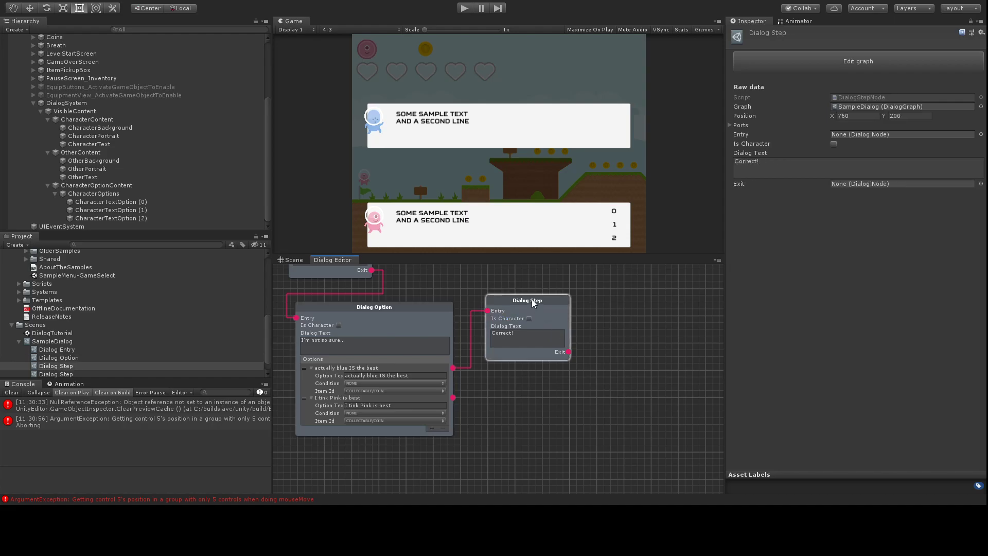
pyautogui.hotkey('ctrl', 'd')
pyautogui.moveTo(554, 323); pyautogui.dragTo(543, 382)
pyautogui.click(529, 413)
pyautogui.write('Wrong!')
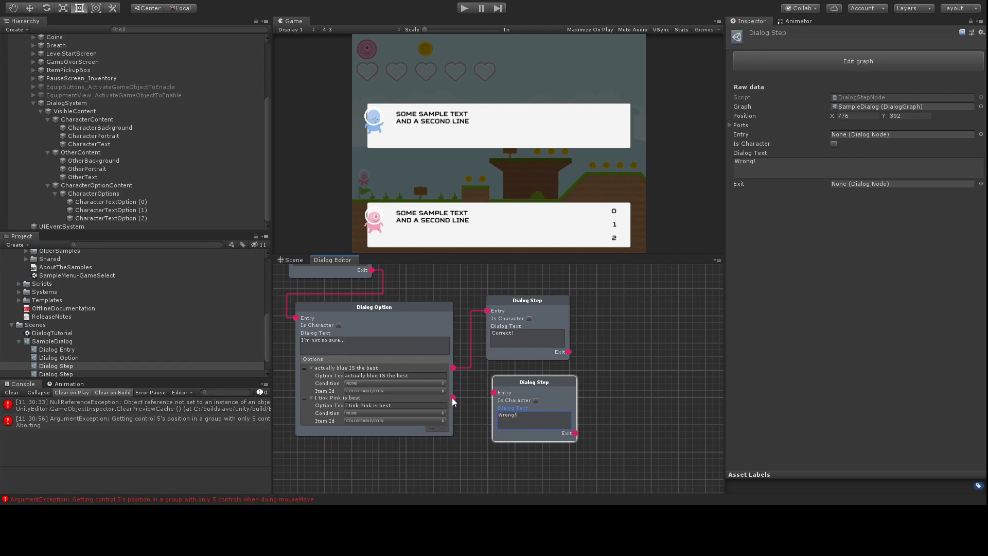
pyautogui.click(311, 397)
pyautogui.click(311, 368)
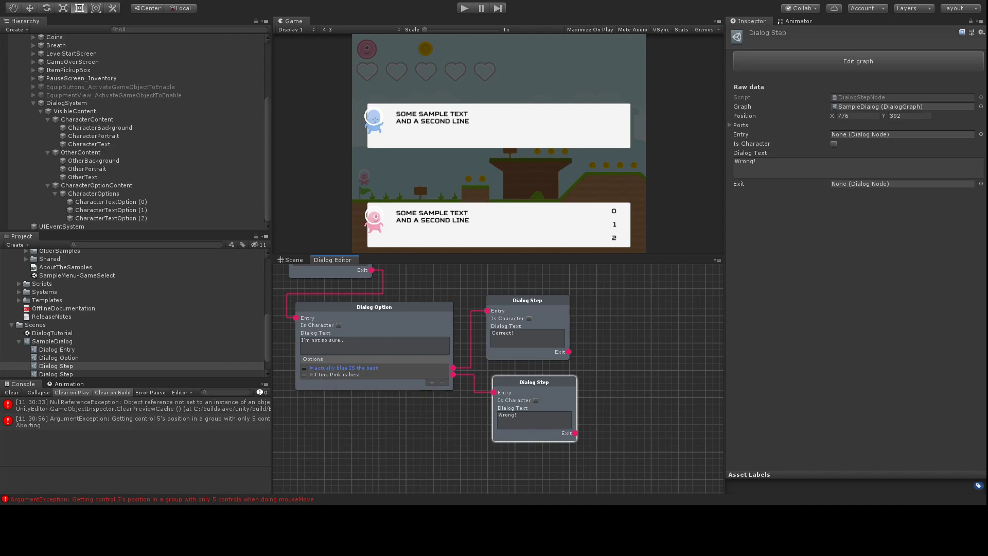
pyautogui.click(11, 393)
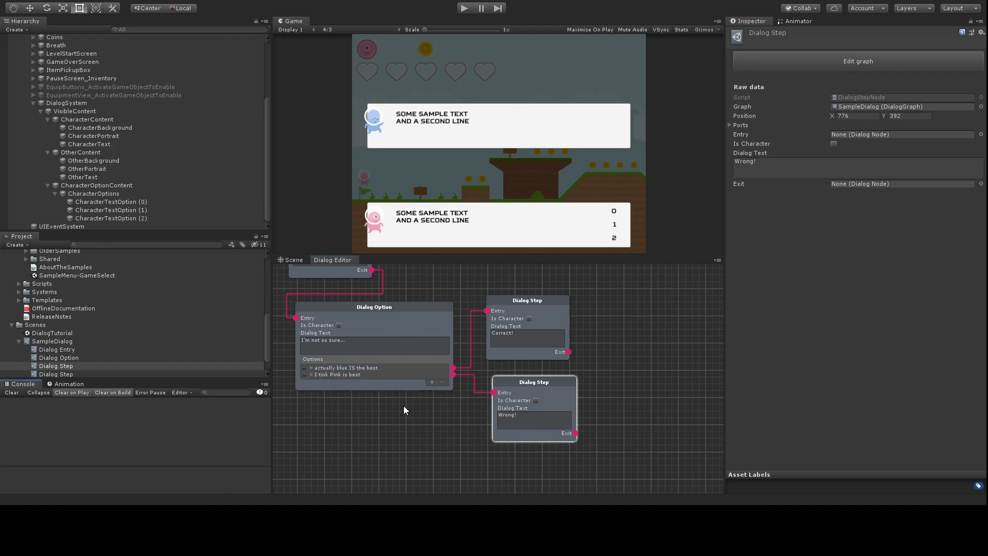
# Step: Turn on Is Character for the Dialog Option and correct the pink choice to 'I think Pink is best'
pyautogui.click(339, 325)
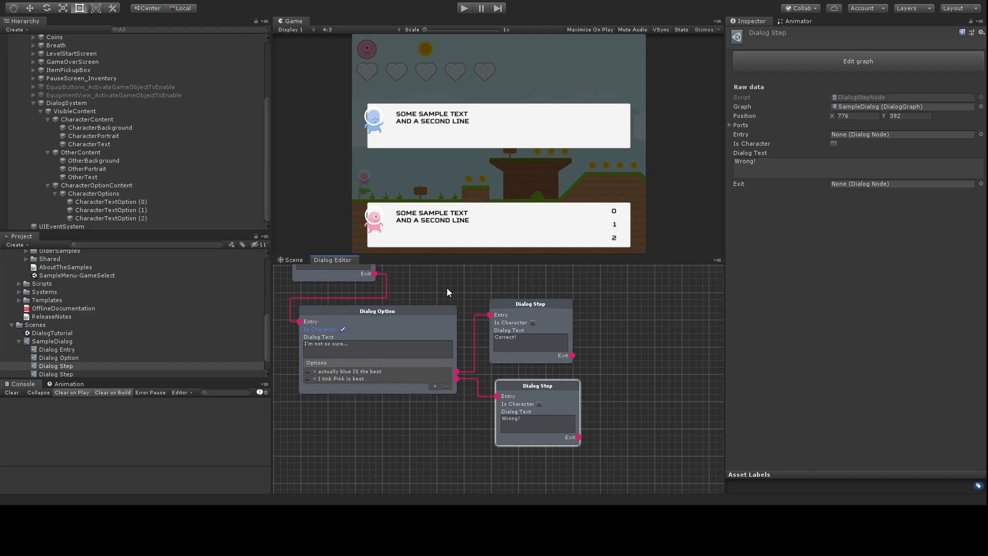
pyautogui.moveTo(446, 286); pyautogui.dragTo(519, 326, button='middle')
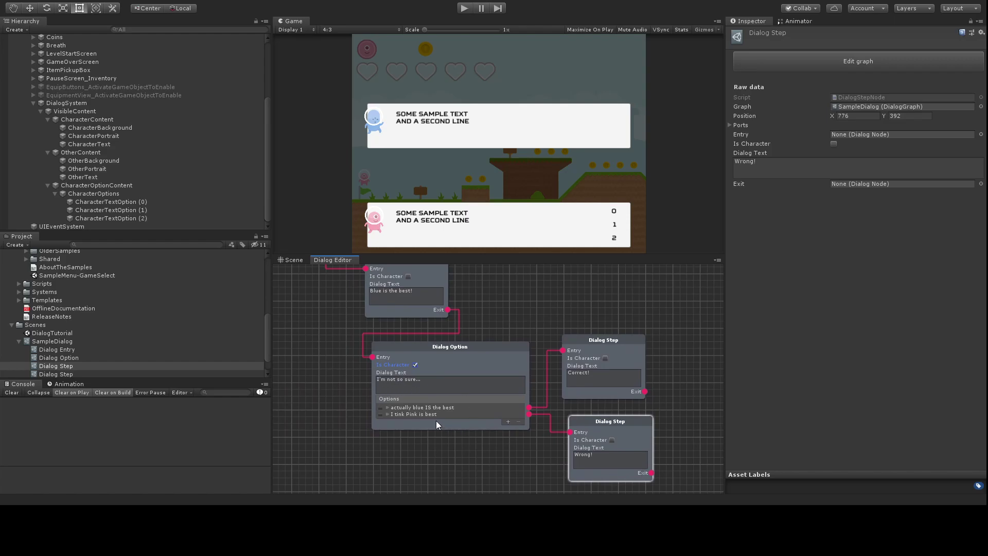
pyautogui.click(403, 414)
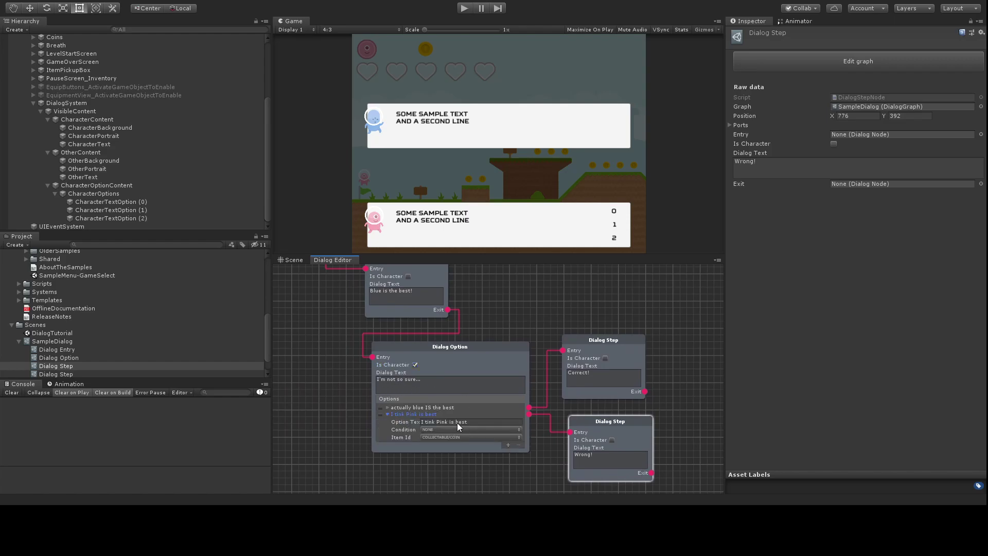
pyautogui.click(434, 422)
pyautogui.click(433, 423)
pyautogui.write('h')
pyautogui.click(505, 315)
pyautogui.moveTo(594, 355); pyautogui.dragTo(607, 349)
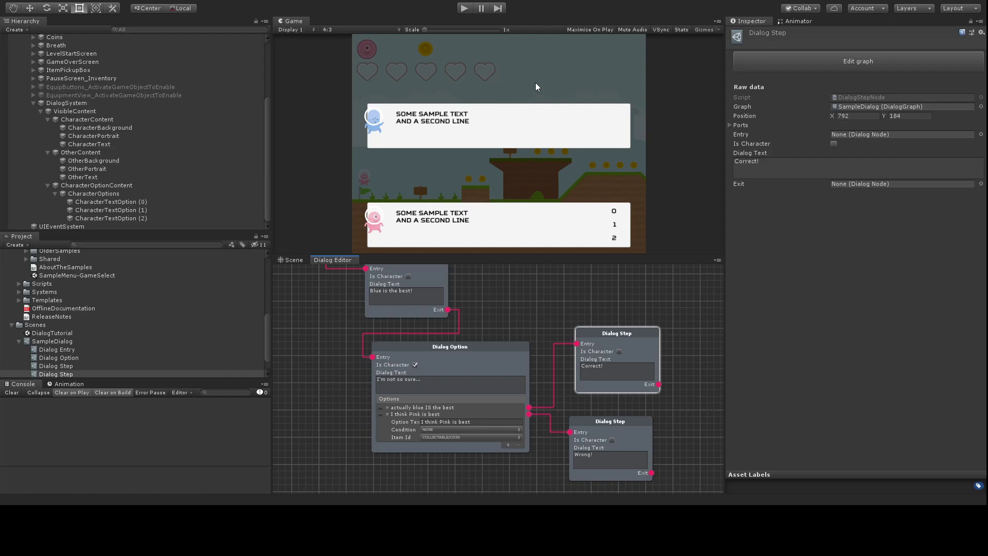
pyautogui.moveTo(678, 340); pyautogui.dragTo(473, 328, button='middle')
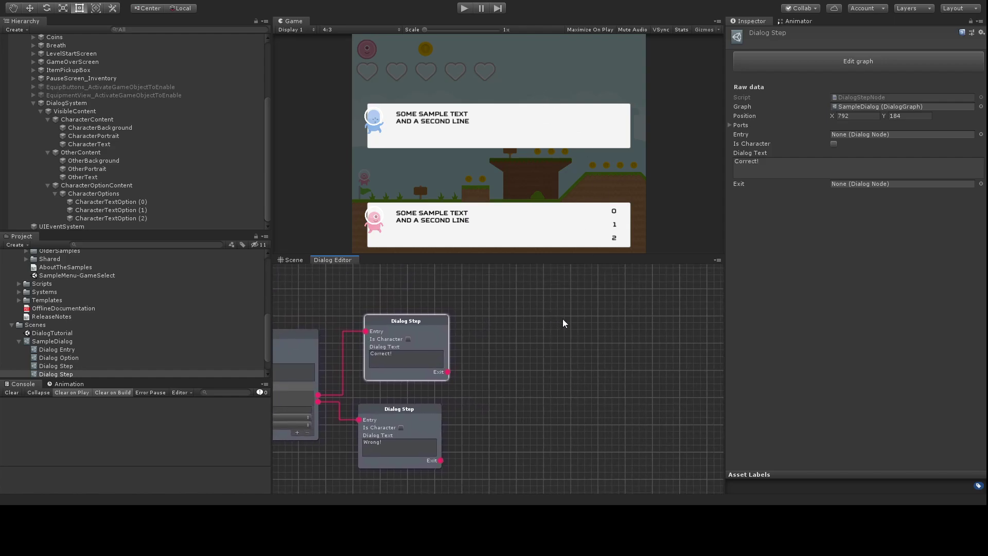
# Step: Follow the Correct! step with an Event Response set to Level/Level Complete, then start playtesting
pyautogui.click(535, 335)
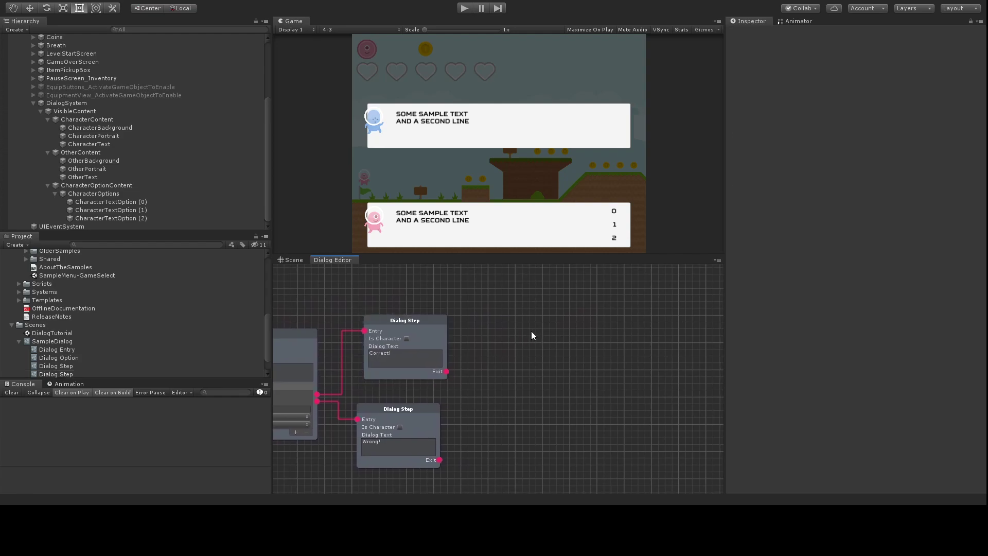
pyautogui.click(718, 384)
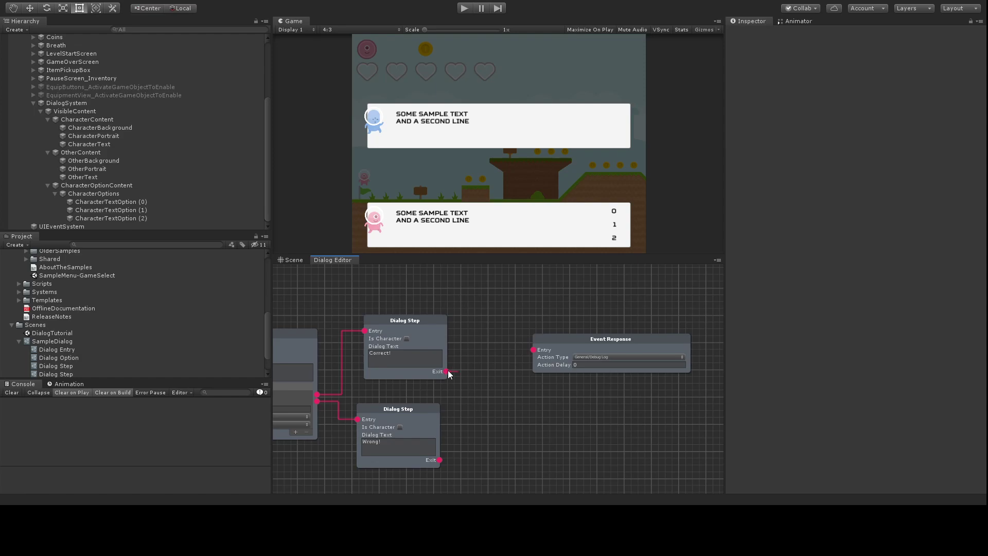
pyautogui.moveTo(532, 350); pyautogui.dragTo(533, 349)
pyautogui.moveTo(579, 337); pyautogui.dragTo(535, 301)
pyautogui.click(550, 409)
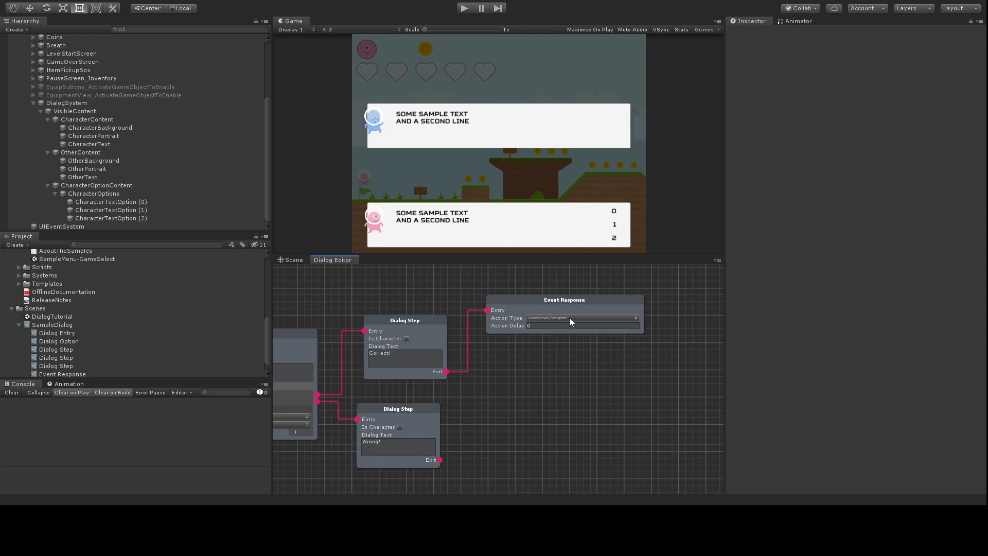
pyautogui.click(464, 8)
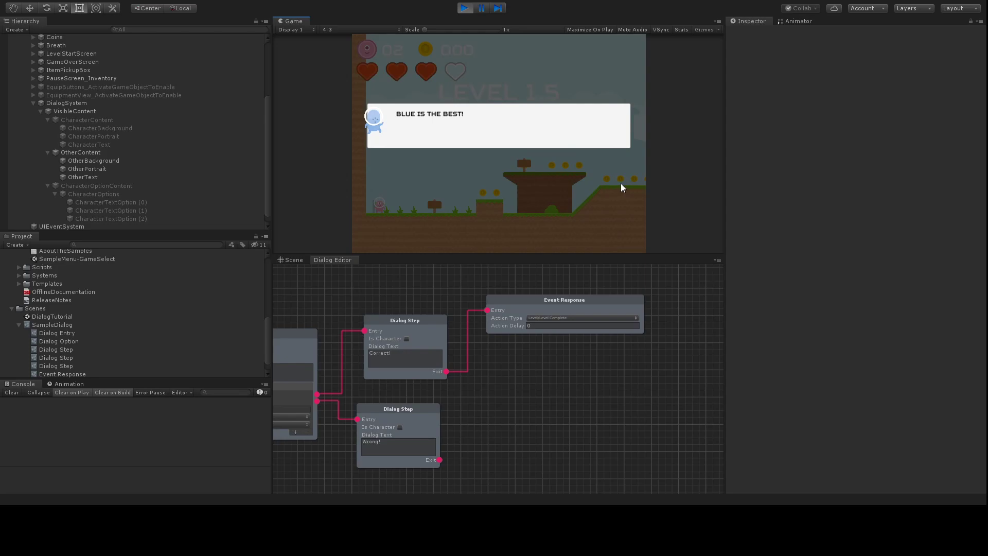
# Step: Advance the dialog to the blue-or-pink choice and move the highlight between options
pyautogui.press('space')
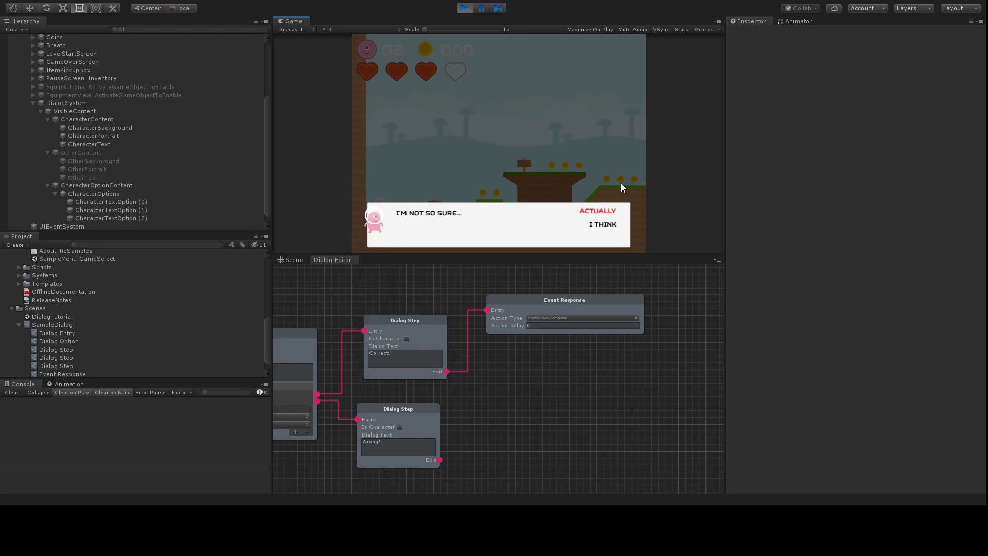
pyautogui.press('Down')
pyautogui.press('Up')
pyautogui.press('Down')
pyautogui.press('Up')
pyautogui.press('Down')
pyautogui.press('Up')
pyautogui.press('Down')
pyautogui.press('Up')
# Step: Set the Width of CharacterTextOption (0)-(2) to 300
pyautogui.click(138, 202)
pyautogui.keyDown('shift'); pyautogui.click(140, 218); pyautogui.keyUp('shift')
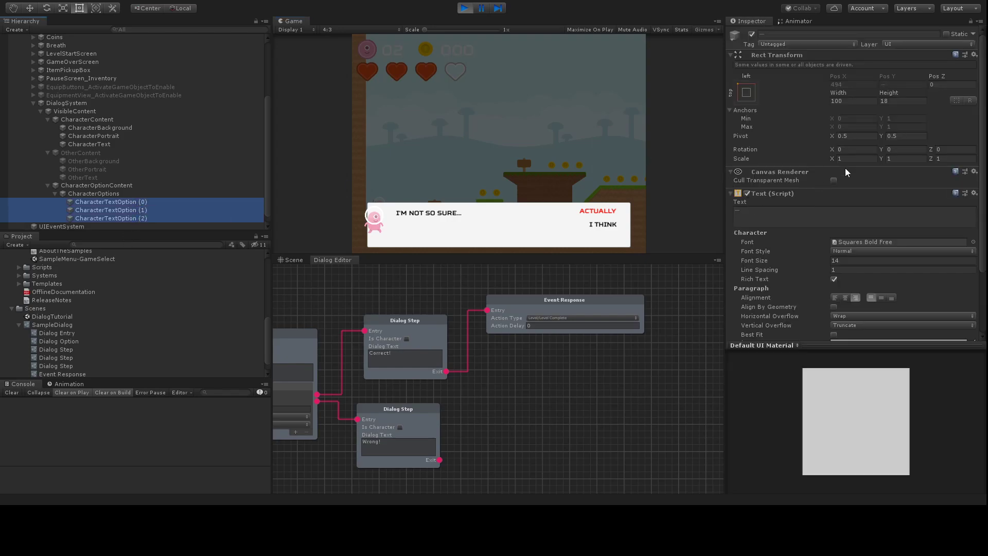
pyautogui.click(845, 100)
pyautogui.write('300')
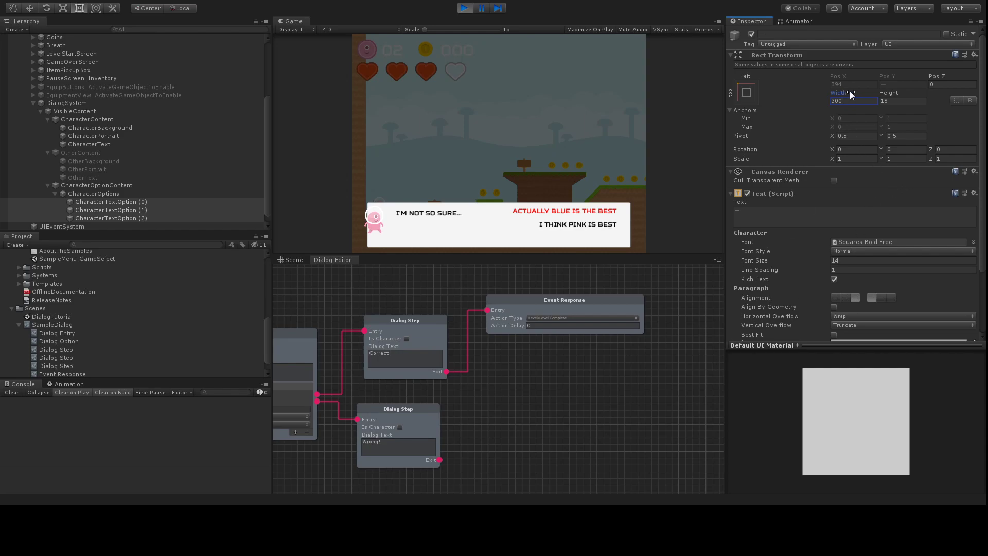
# Step: Choose the pink option and dismiss the resulting Wrong! message
pyautogui.press('Down')
pyautogui.press('Up')
pyautogui.press('Down')
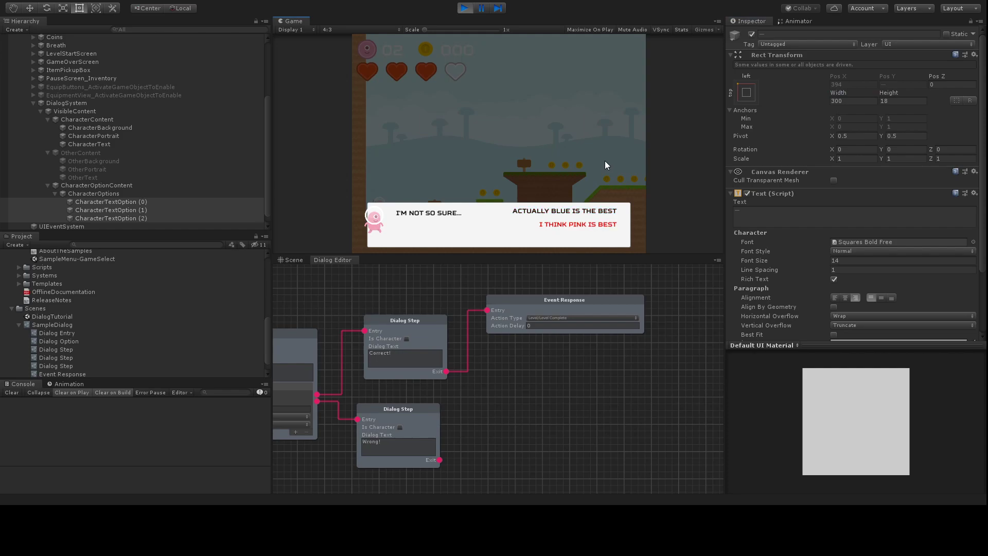
pyautogui.press('Return')
pyautogui.press('Return')
pyautogui.press('Right')
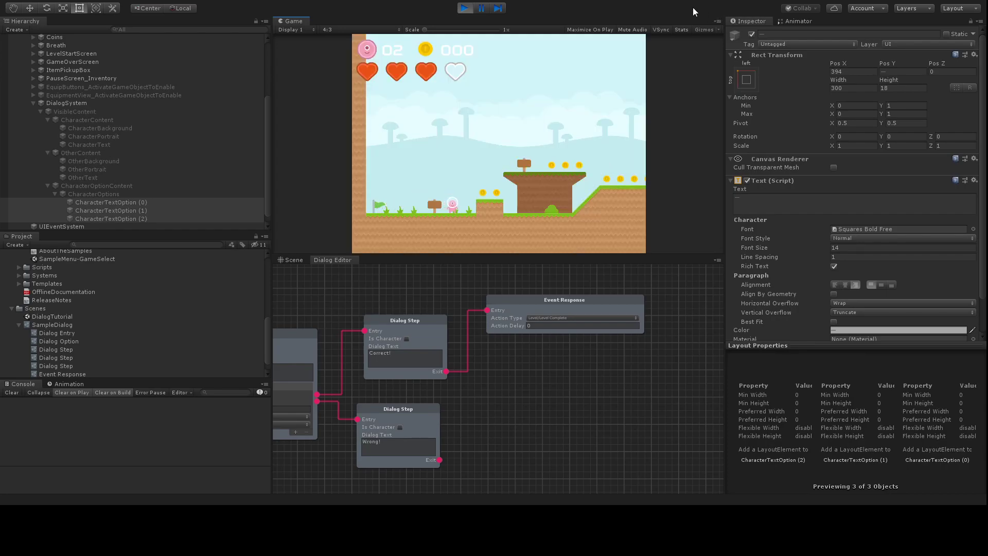
pyautogui.click(465, 9)
pyautogui.click(851, 101)
pyautogui.write('300')
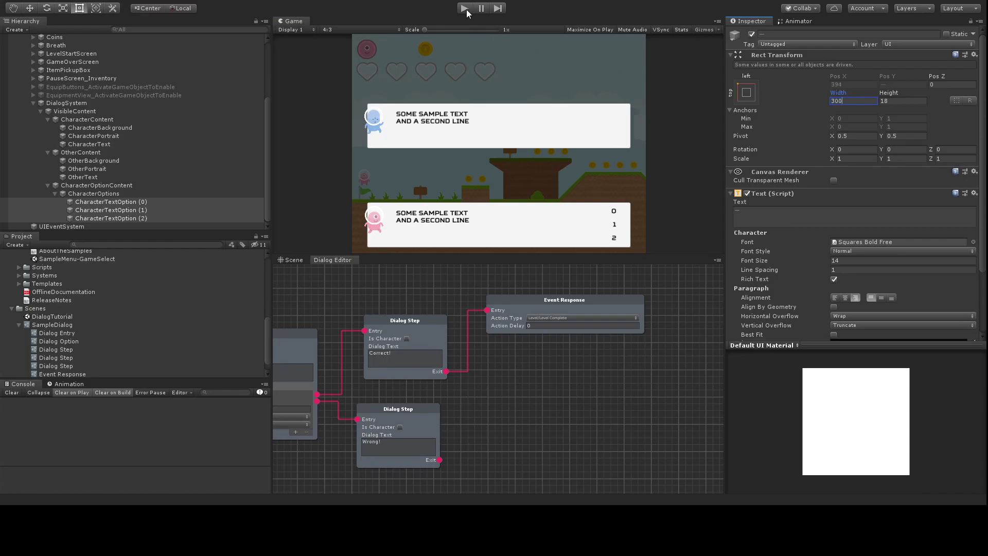
pyautogui.click(463, 9)
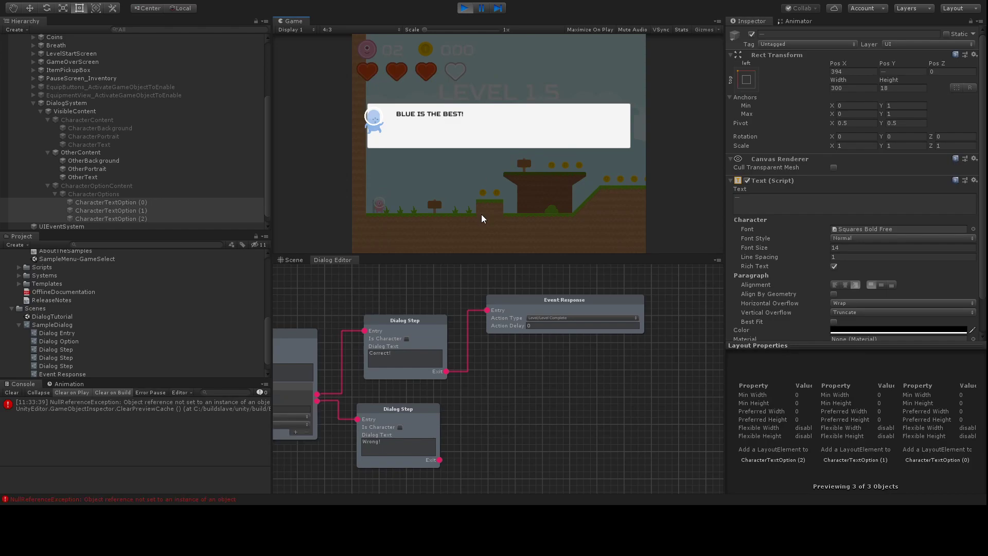
pyautogui.press('space')
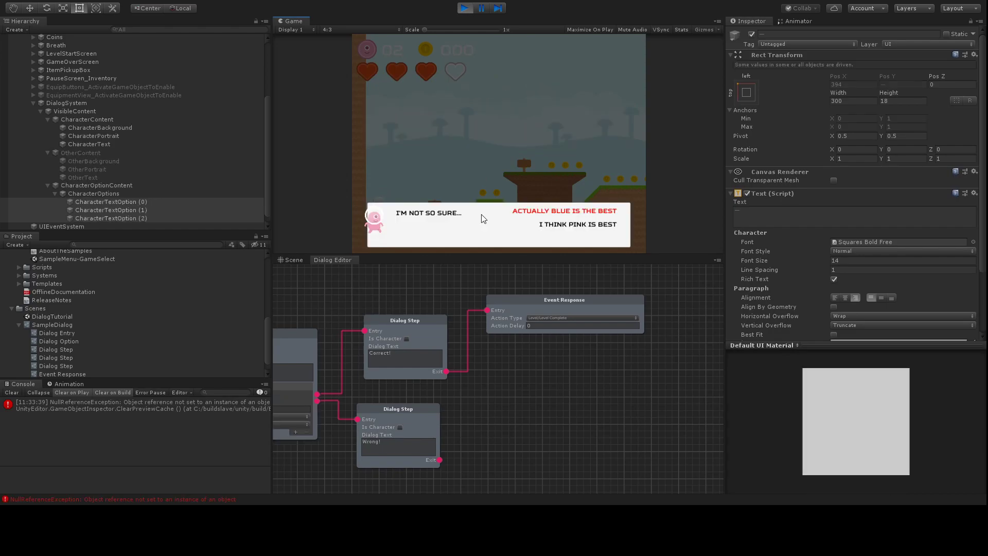
pyautogui.press('Down')
pyautogui.press('Up')
pyautogui.press('space')
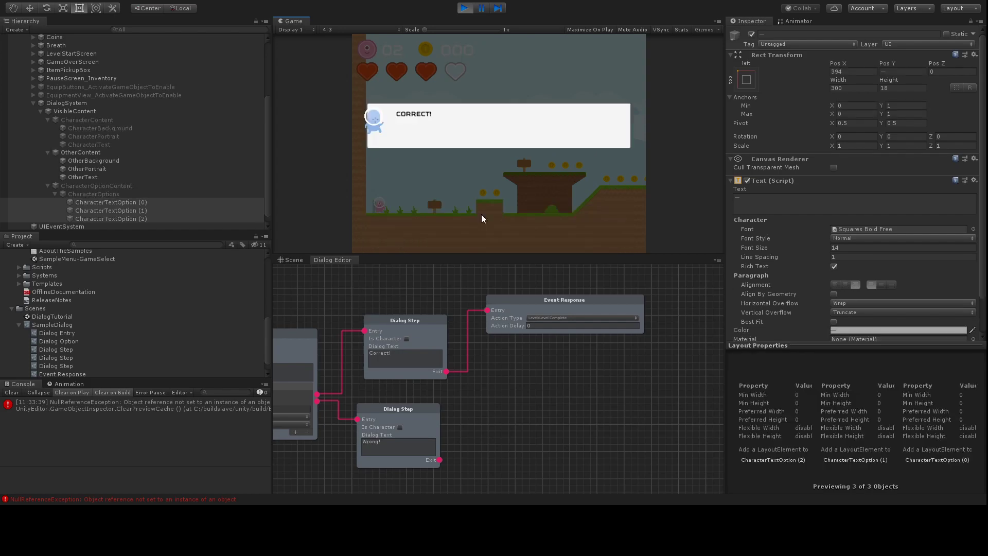
pyautogui.press('space')
pyautogui.press('Left')
pyautogui.press('Down')
pyautogui.press('Up')
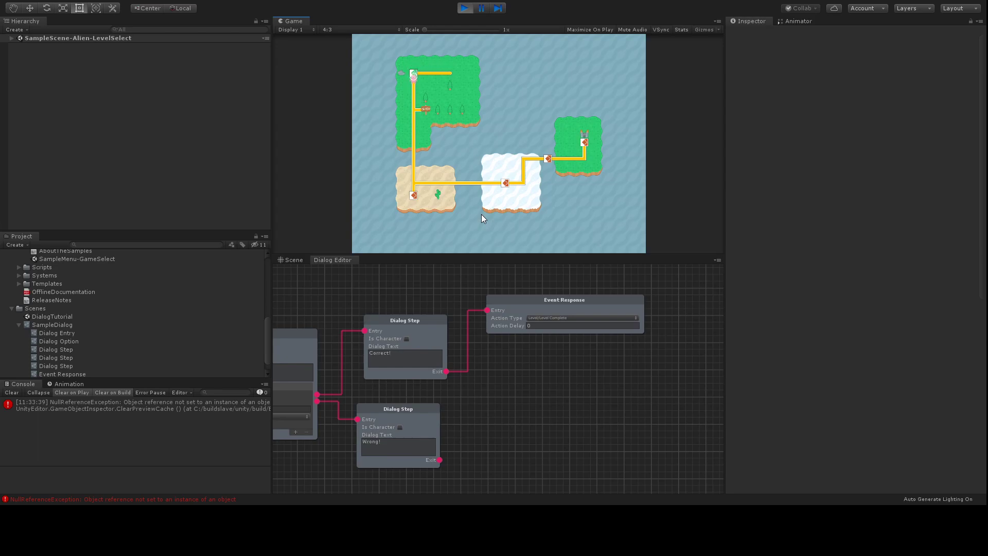
pyautogui.press('Down')
pyautogui.press('Right')
pyautogui.click(465, 8)
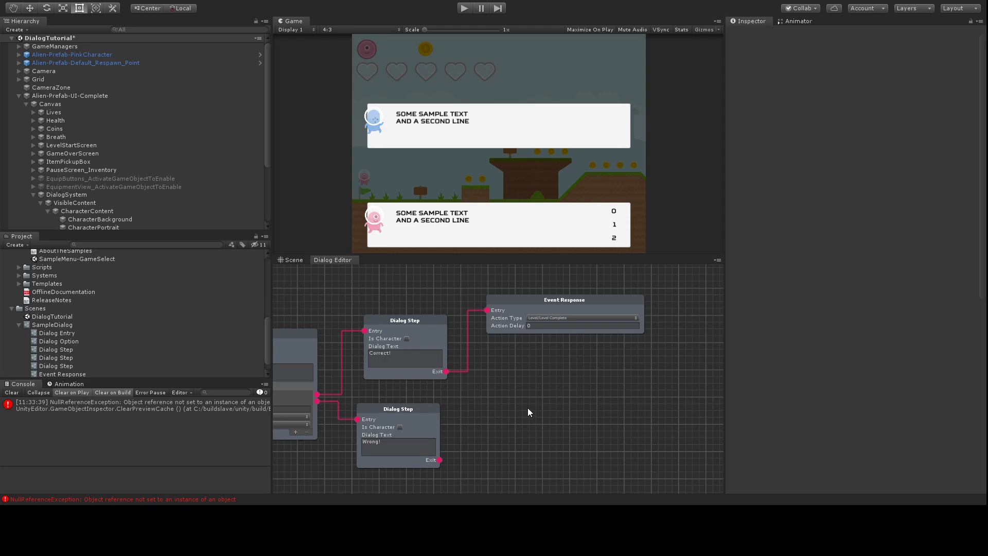
# Step: Move OtherPortrait and CharacterPortrait in the Hierarchy to sit below CharacterOptionContent
pyautogui.click(91, 196)
pyautogui.scroll(-3, 171, 161)
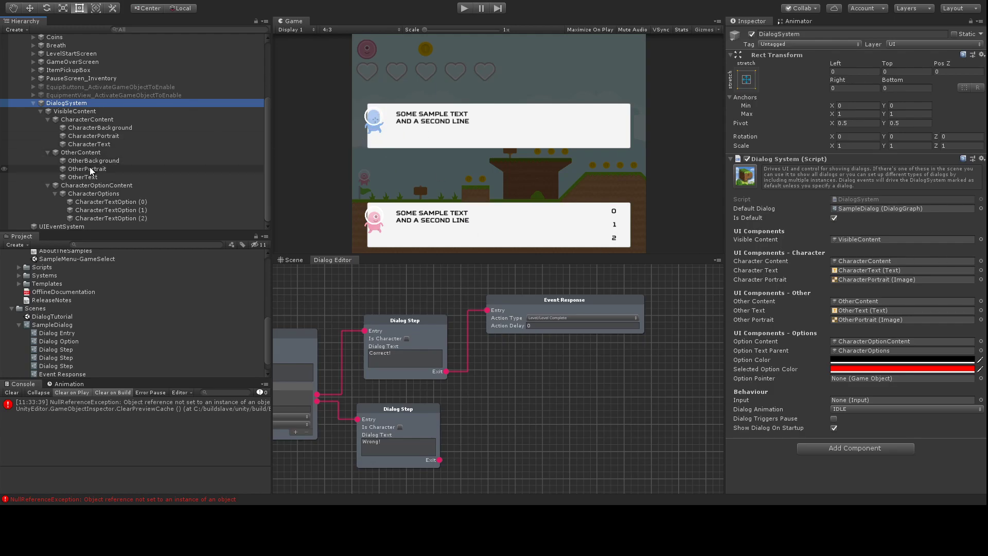
pyautogui.moveTo(85, 170); pyautogui.dragTo(78, 116)
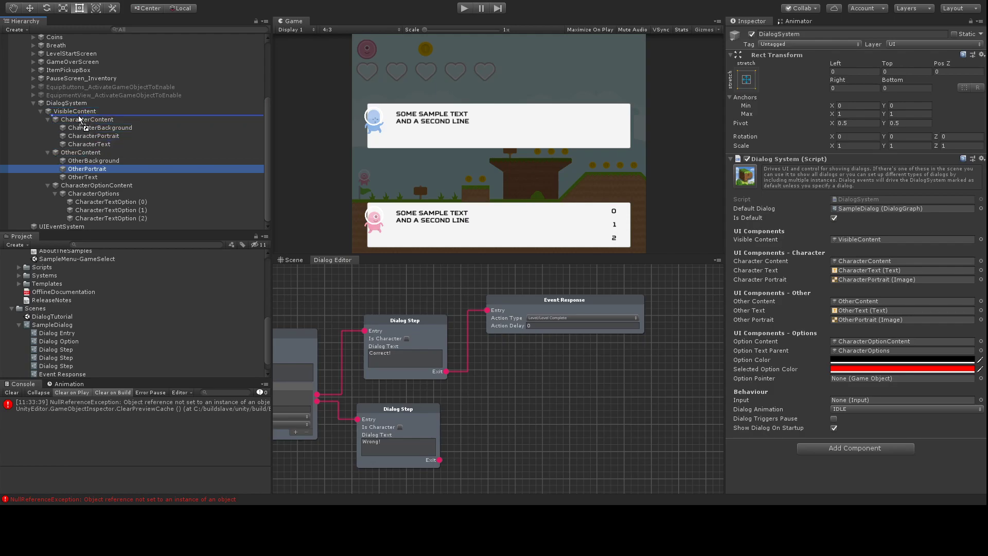
pyautogui.moveTo(79, 115); pyautogui.dragTo(51, 178)
pyautogui.click(48, 152)
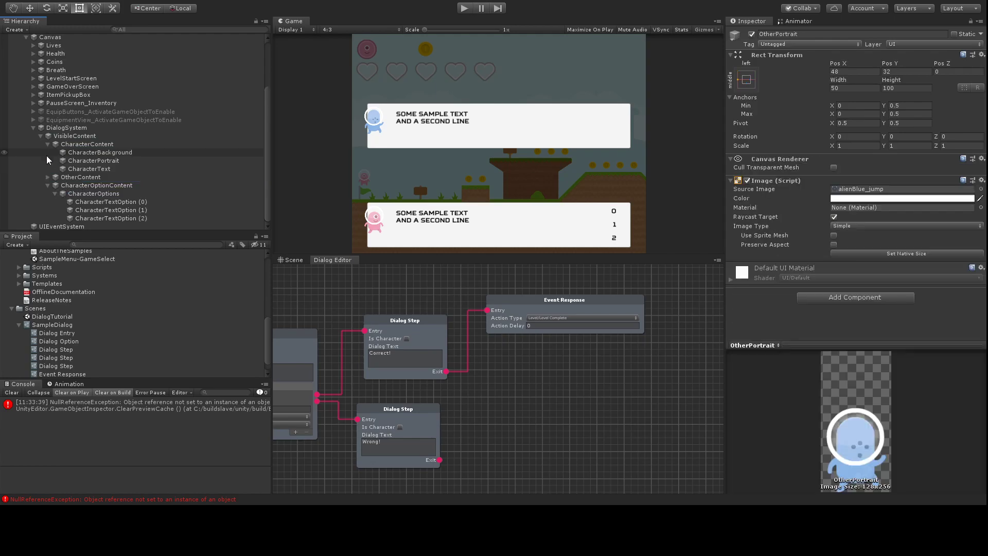
pyautogui.click(47, 185)
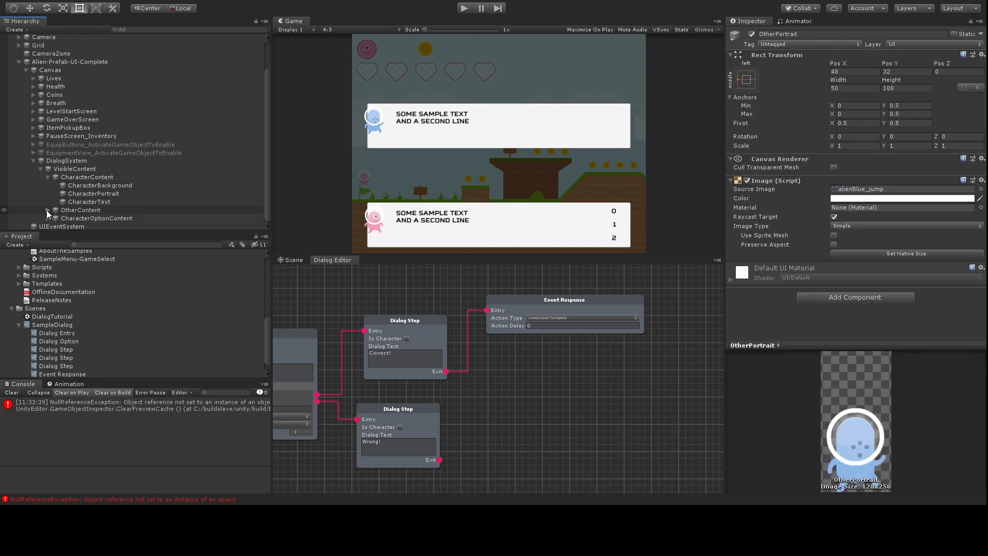
pyautogui.click(47, 210)
pyautogui.moveTo(89, 214); pyautogui.dragTo(66, 221)
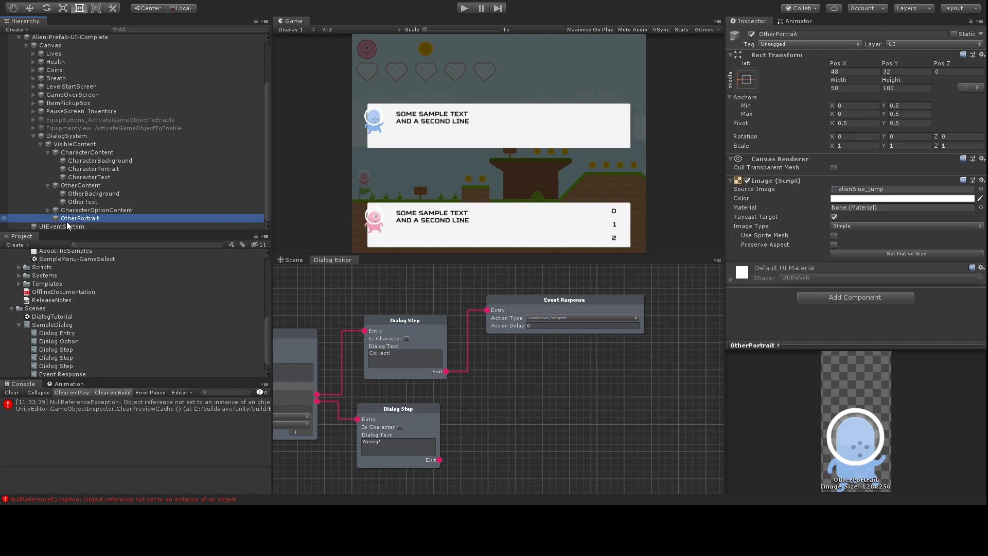
pyautogui.moveTo(105, 168); pyautogui.dragTo(78, 213)
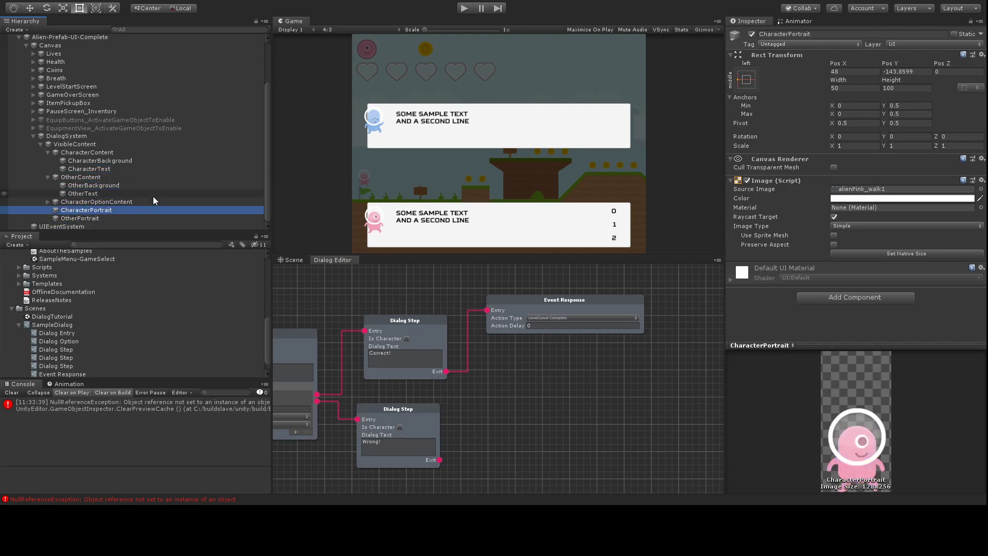
# Step: Reassign DialogSystem's Character Content field to CharacterContent
pyautogui.click(76, 136)
pyautogui.click(918, 248)
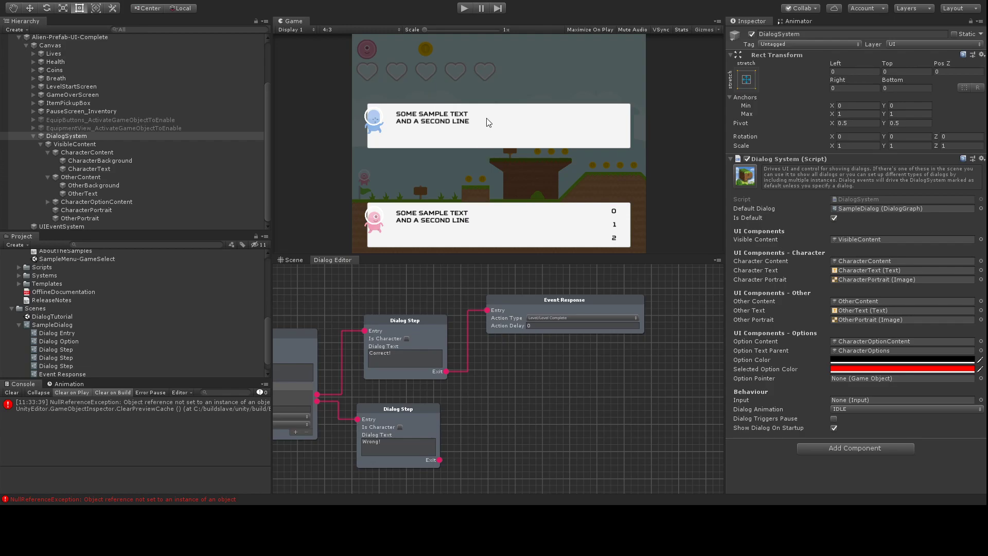
pyautogui.click(883, 261)
pyautogui.press('Delete')
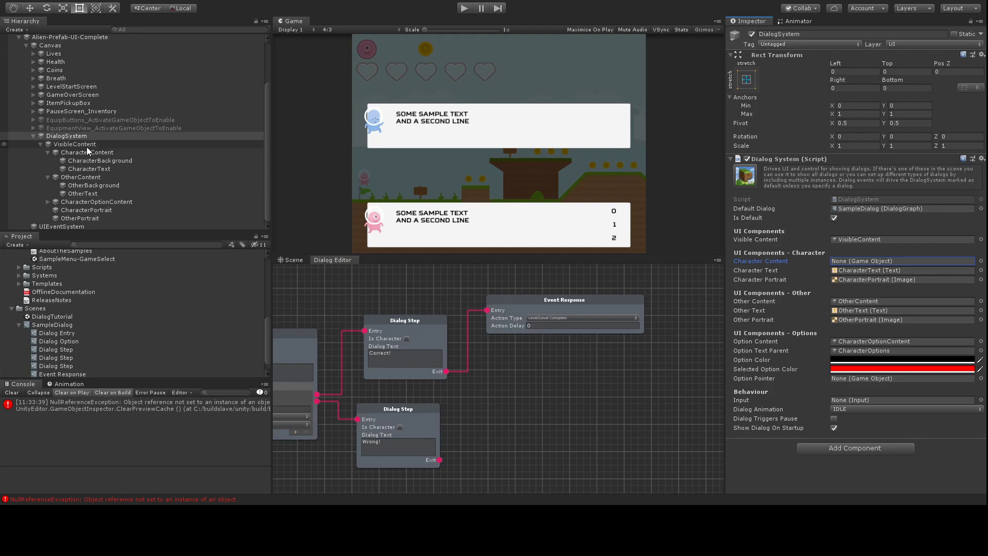
pyautogui.moveTo(87, 150); pyautogui.dragTo(883, 261)
pyautogui.click(464, 8)
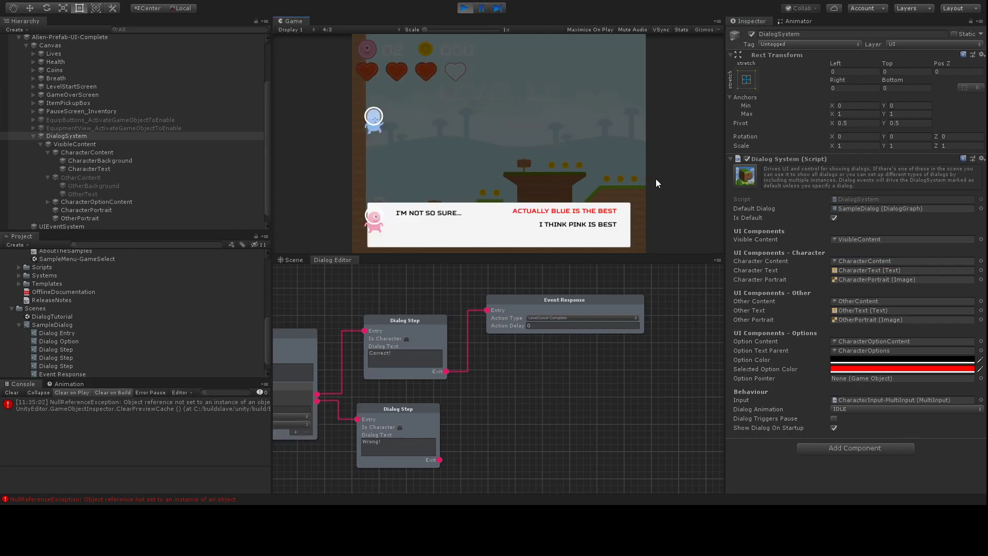
pyautogui.press('Down')
pyautogui.press('Return')
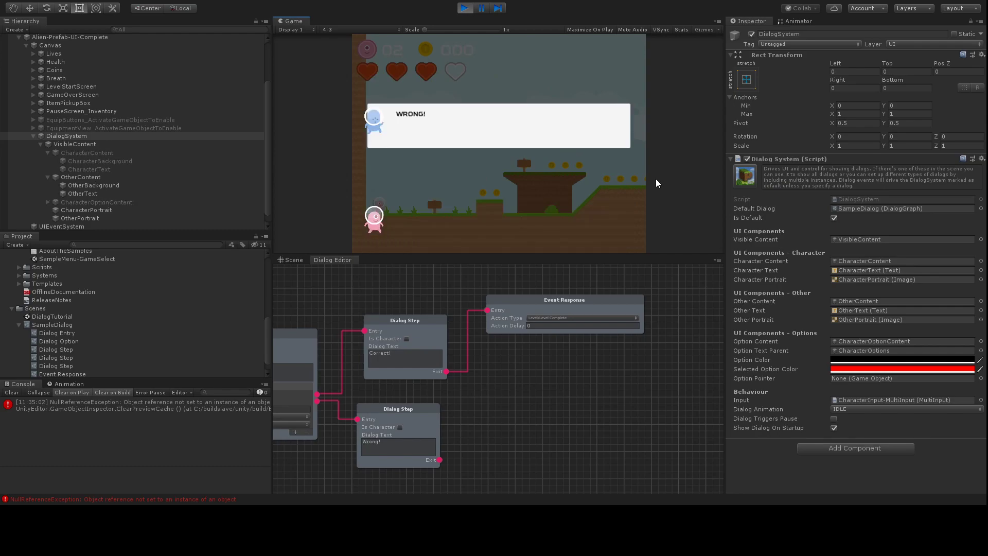
pyautogui.press('Return')
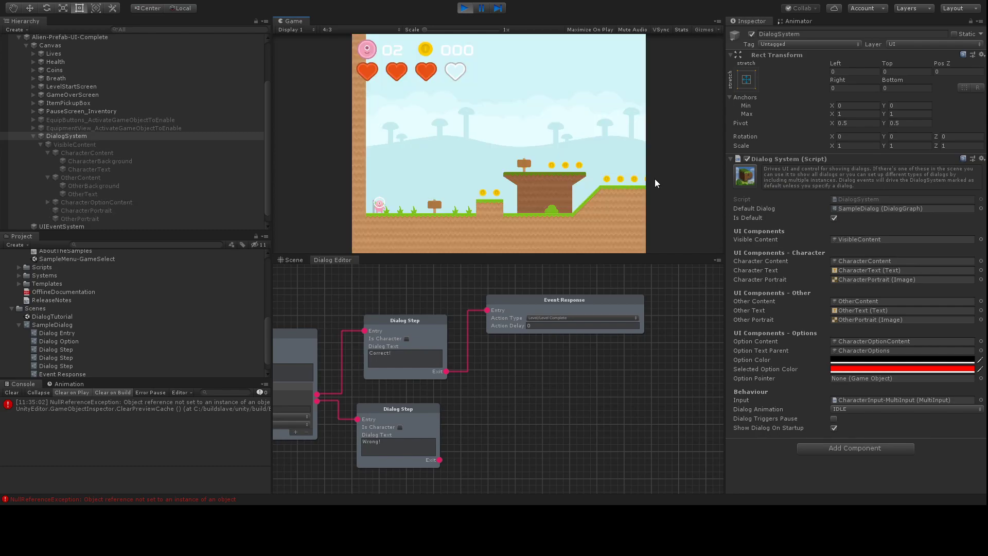
pyautogui.click(463, 8)
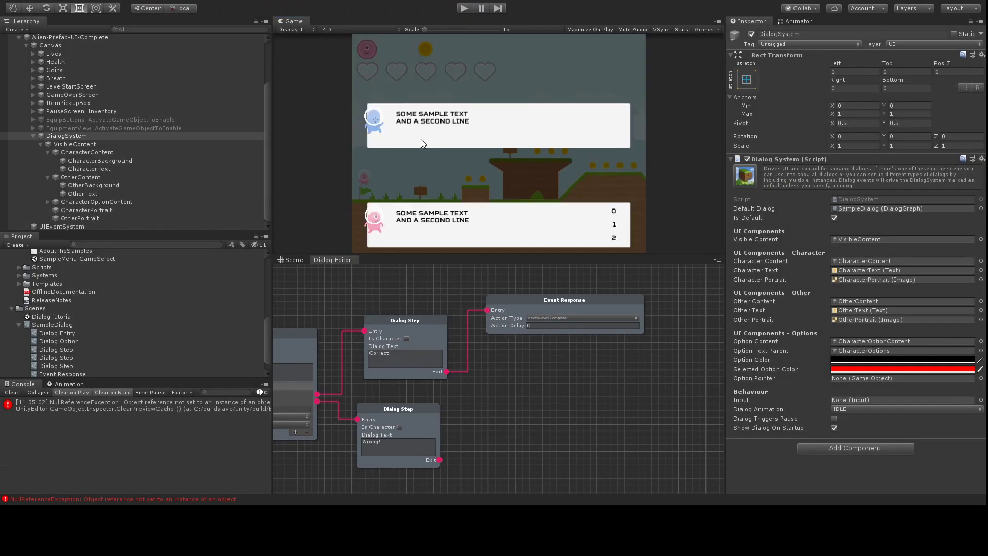
# Step: Add an Update Portrait node above the first step in the Dialog Editor graph
pyautogui.moveTo(321, 301); pyautogui.dragTo(515, 366, button='middle')
pyautogui.moveTo(535, 325); pyautogui.dragTo(550, 364, button='middle')
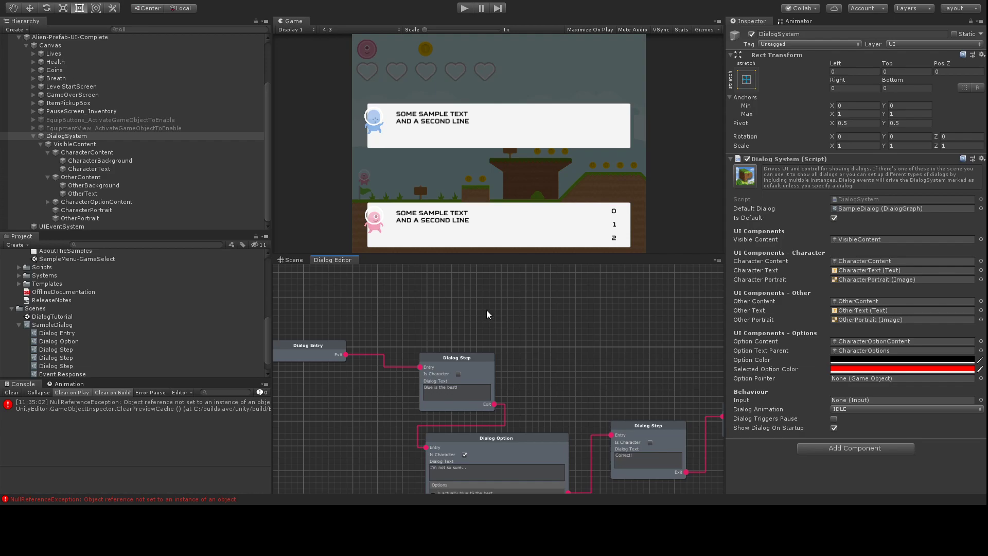
pyautogui.click(453, 314)
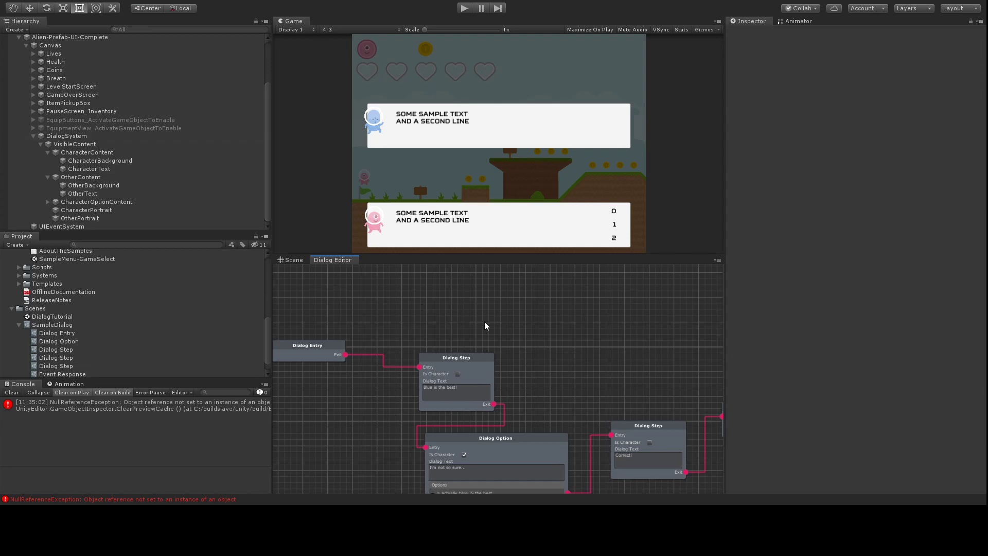
pyautogui.click(641, 375)
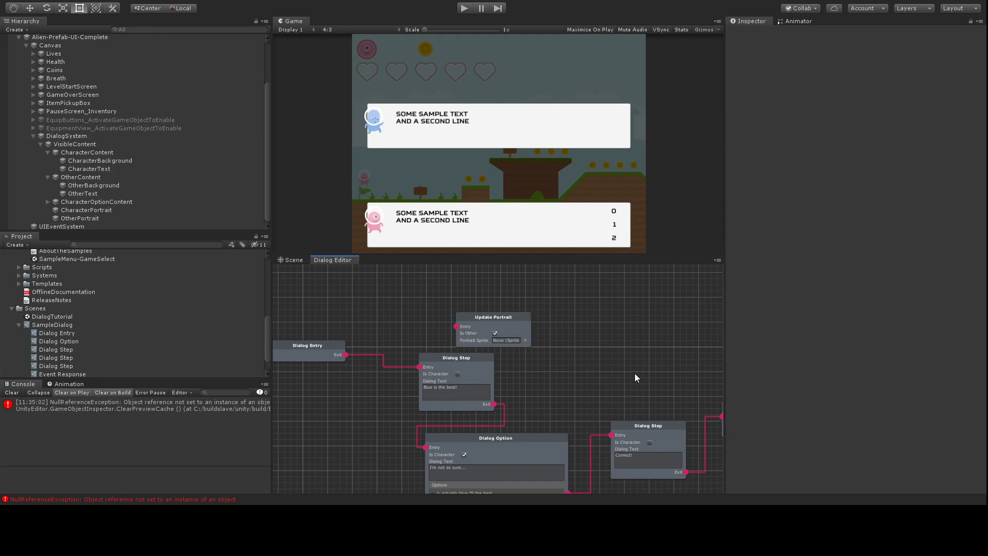
pyautogui.moveTo(505, 317); pyautogui.dragTo(459, 300)
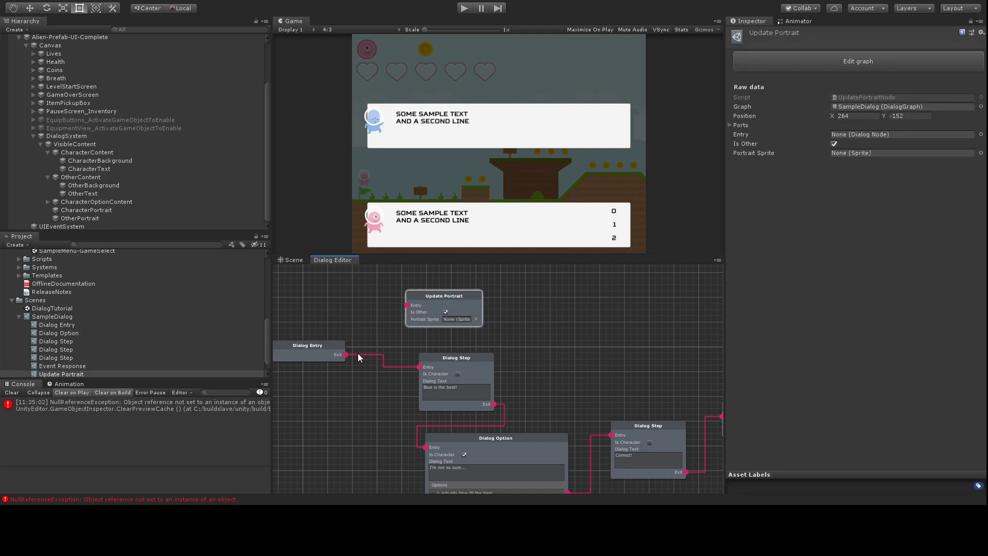
# Step: Wire Dialog Entry into it, set Portrait Sprite to BeigeAlienPortrait, and playtest
pyautogui.moveTo(346, 354); pyautogui.dragTo(407, 305)
pyautogui.click(570, 119)
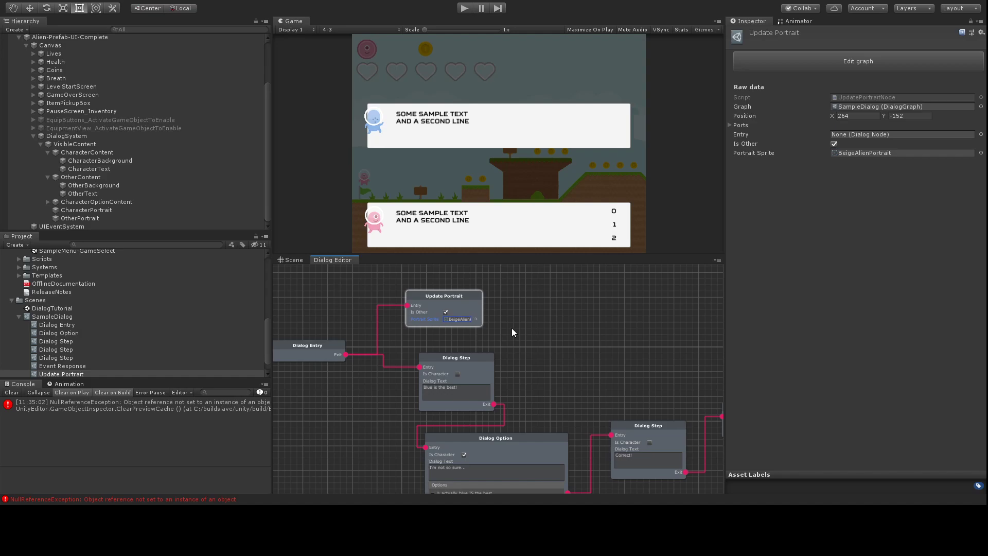
pyautogui.click(464, 11)
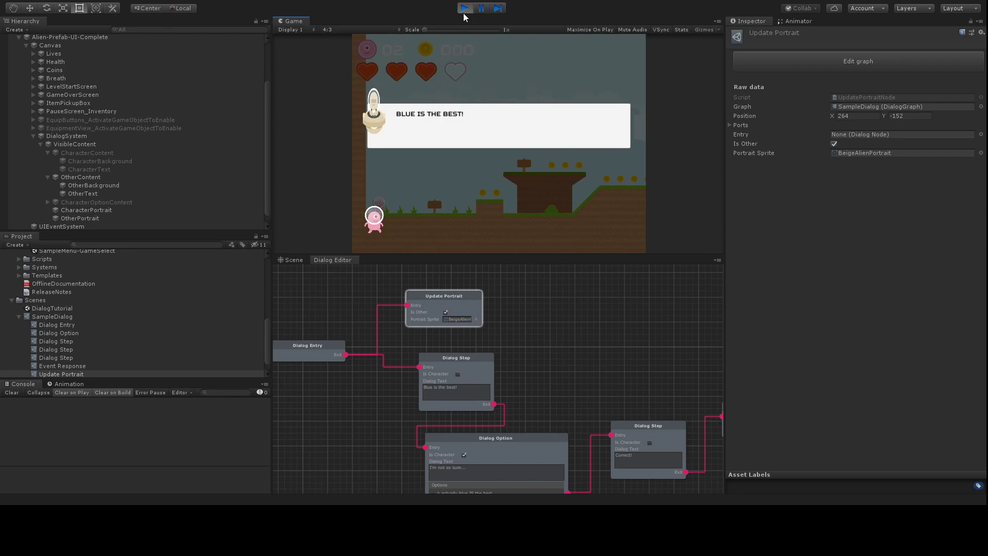
pyautogui.press('space')
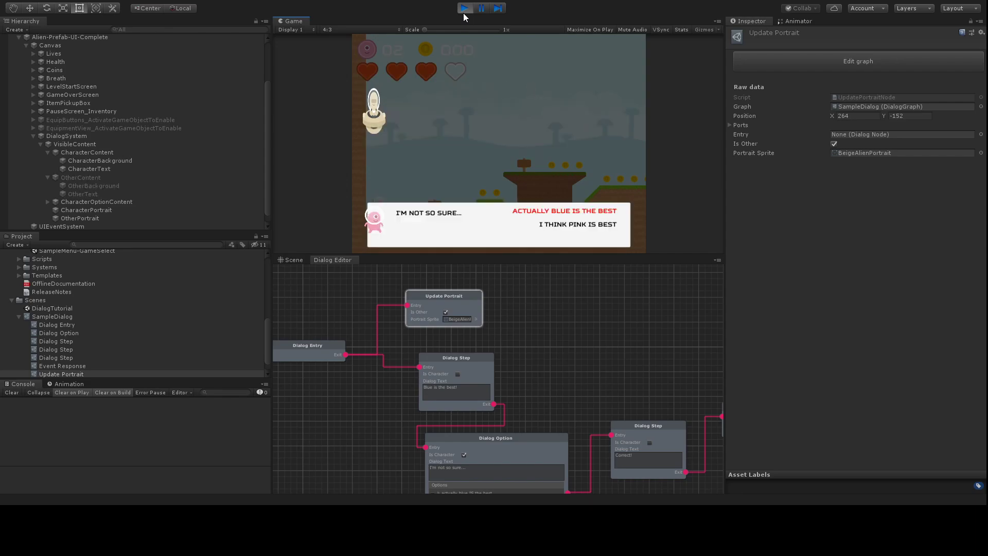
pyautogui.press('space')
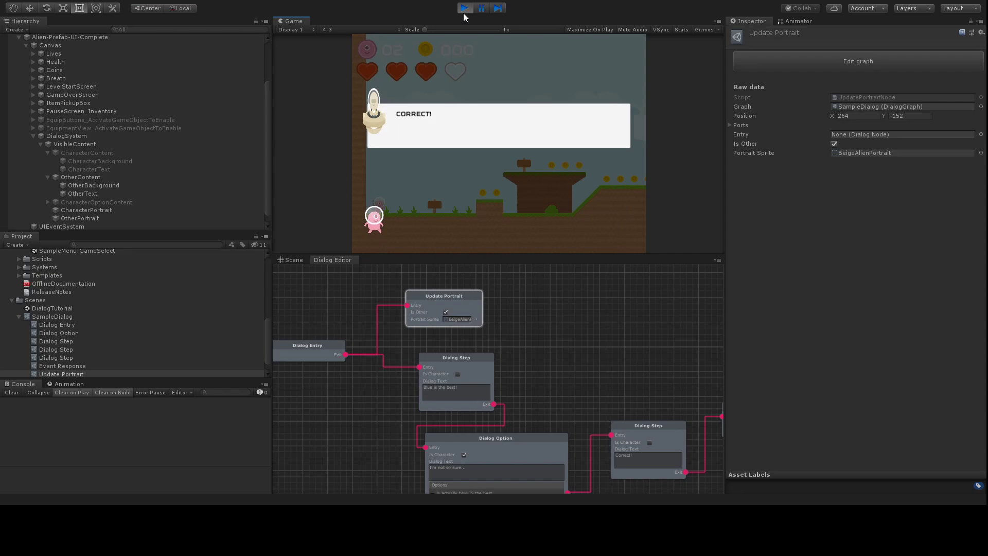
pyautogui.press('space')
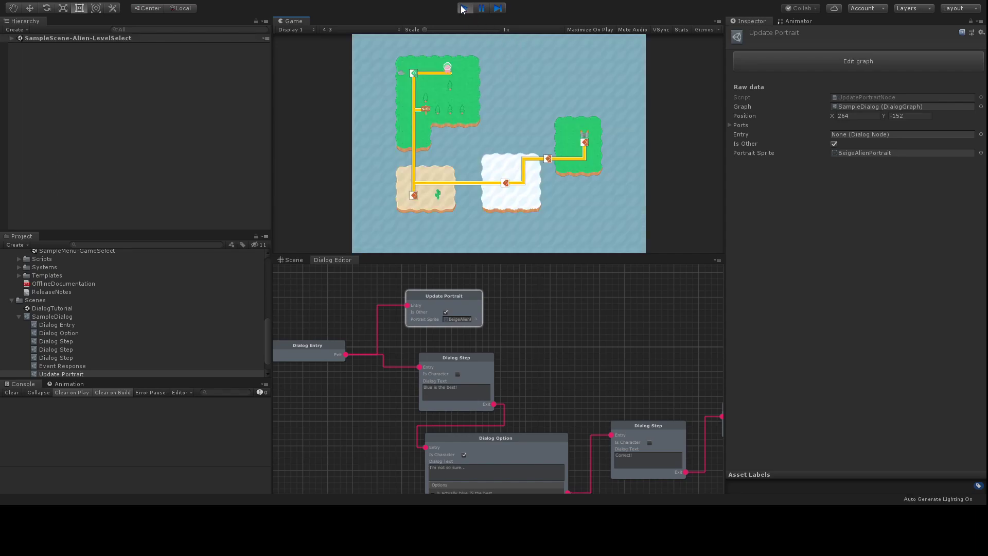
pyautogui.click(463, 7)
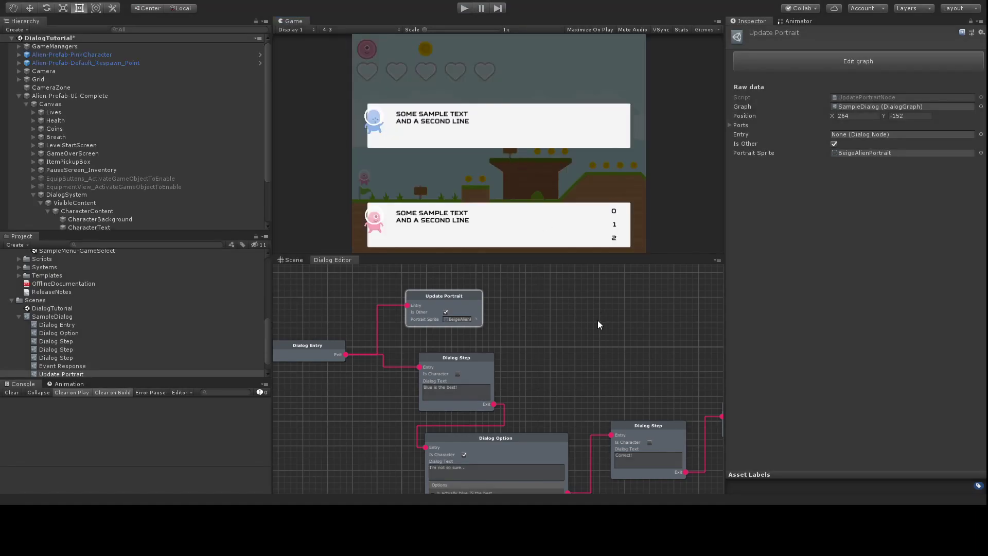